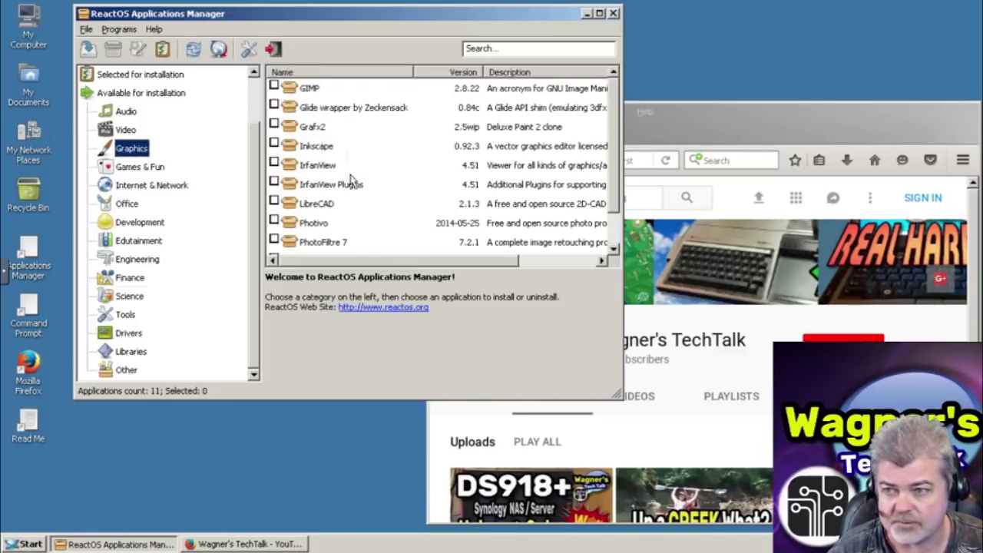
pyautogui.click(709, 128)
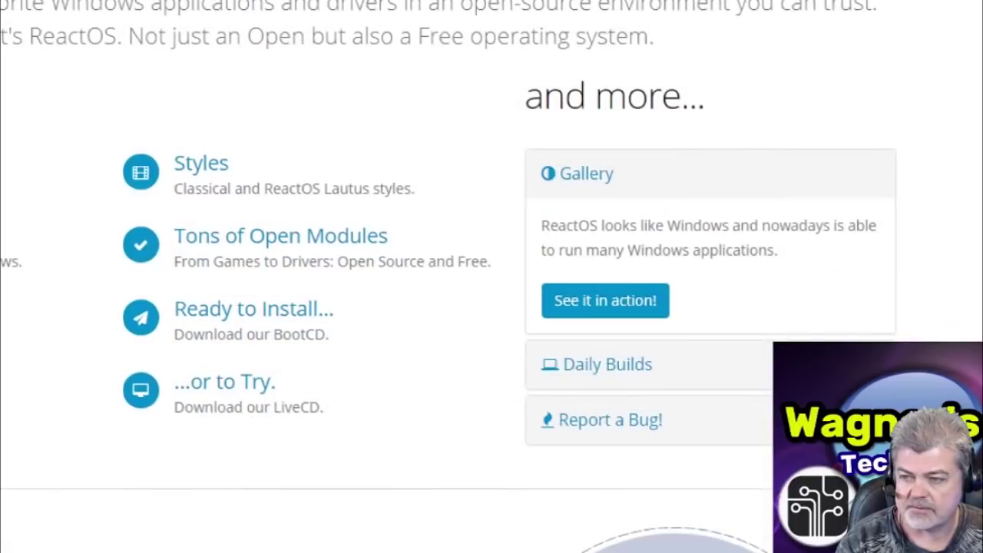
# - Open the ReactOS Daily Builds download page and search for Boot CD images only, excluding Live CDs
pyautogui.click(590, 376)
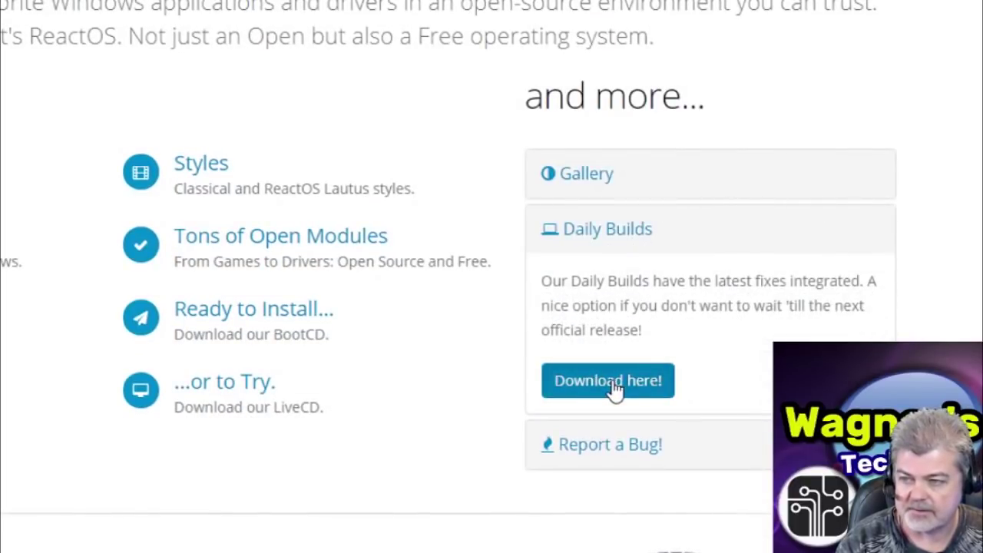
pyautogui.click(614, 389)
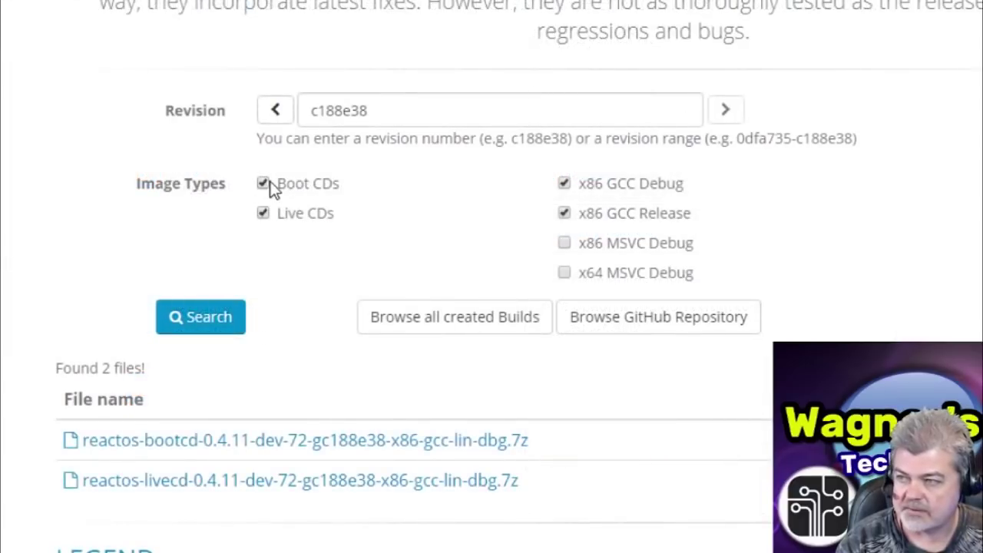
pyautogui.click(263, 214)
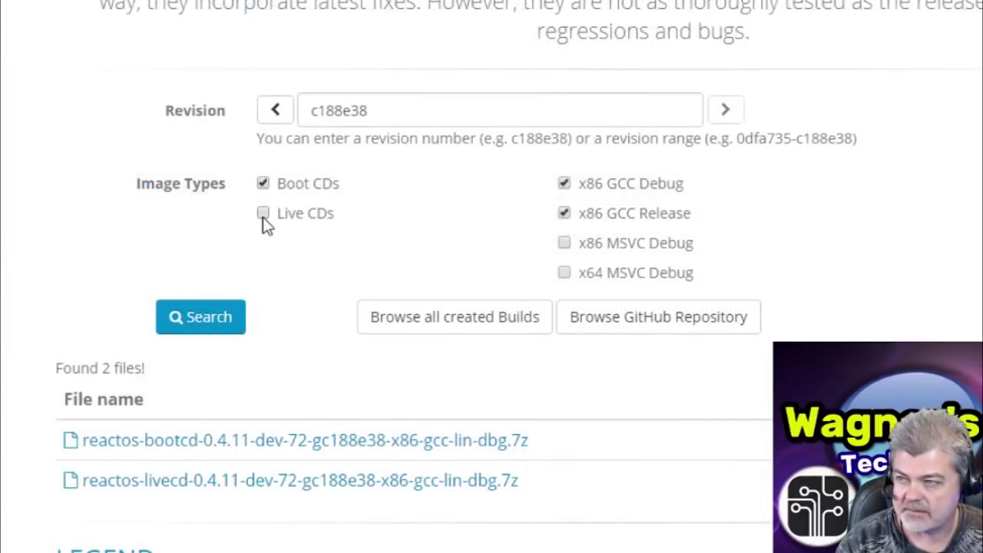
pyautogui.click(203, 319)
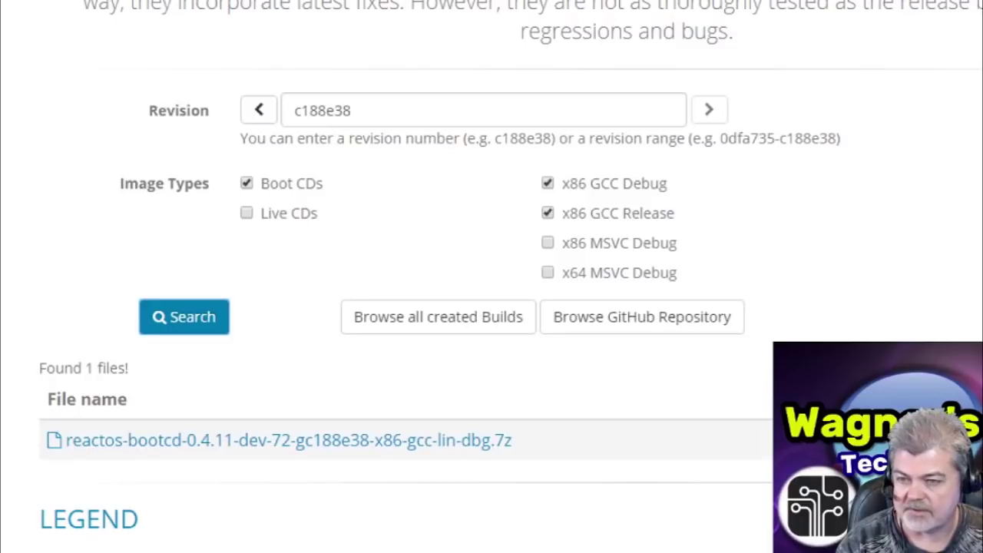
# - Save the reactos-bootcd-0.4.11-dev-72-gc188e38-x86-gcc-lin-dbg.7z archive to the ISOs/ReactOS folder on server1 and extract it into its own subfolder
pyautogui.rightClick(246, 452)
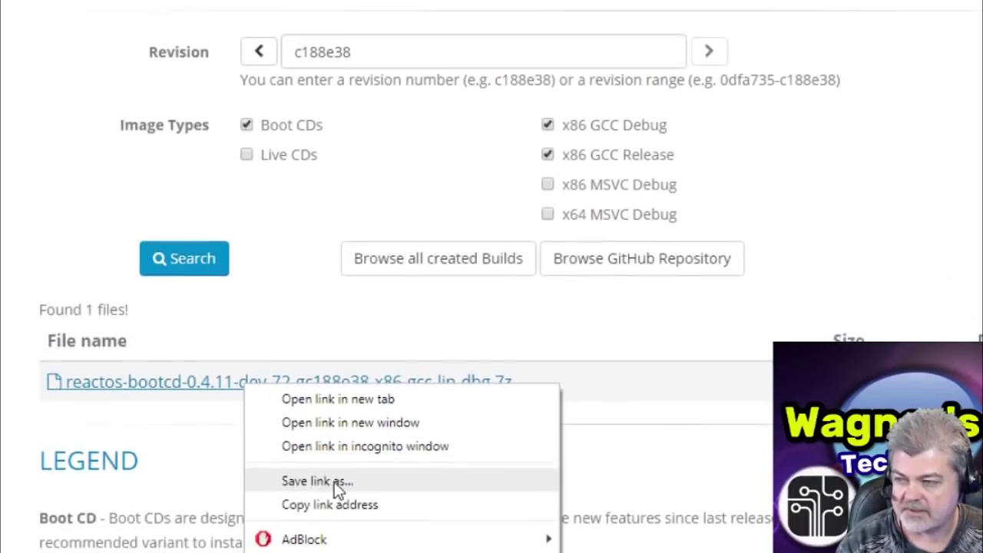
pyautogui.click(334, 482)
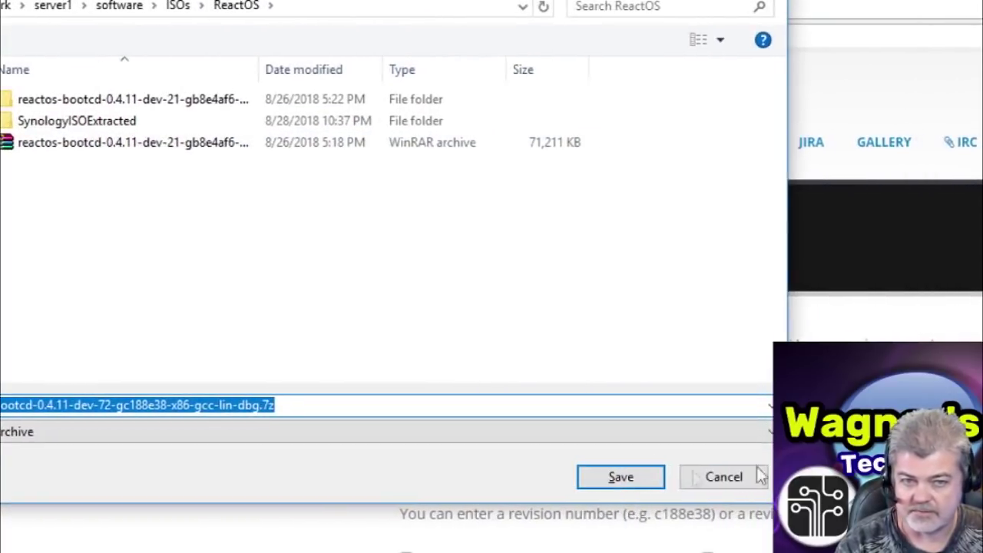
pyautogui.click(621, 458)
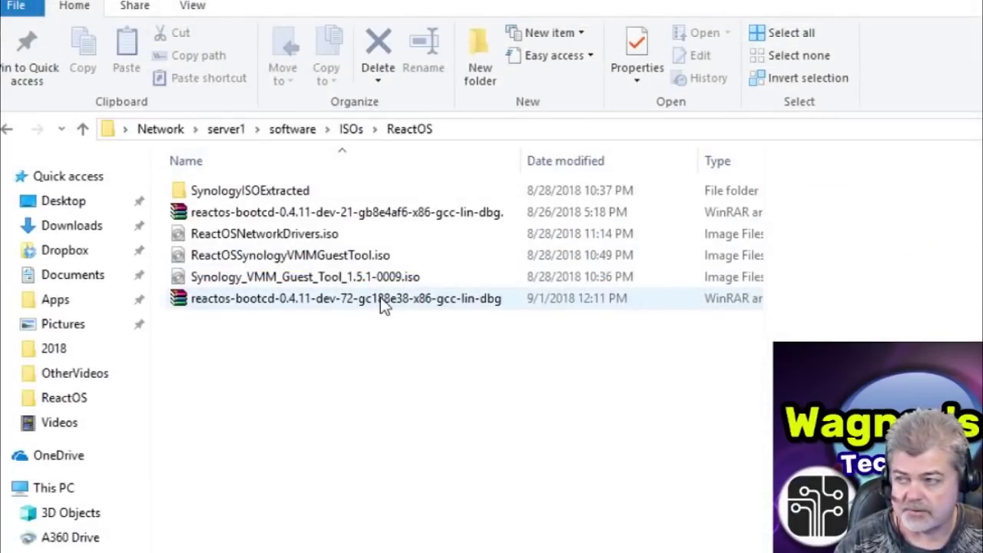
pyautogui.rightClick(285, 303)
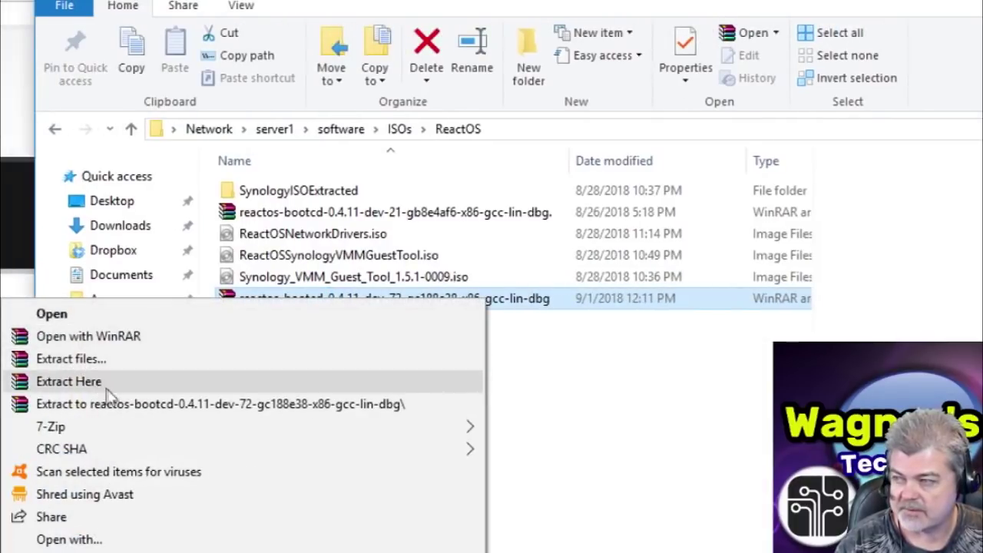
pyautogui.click(148, 405)
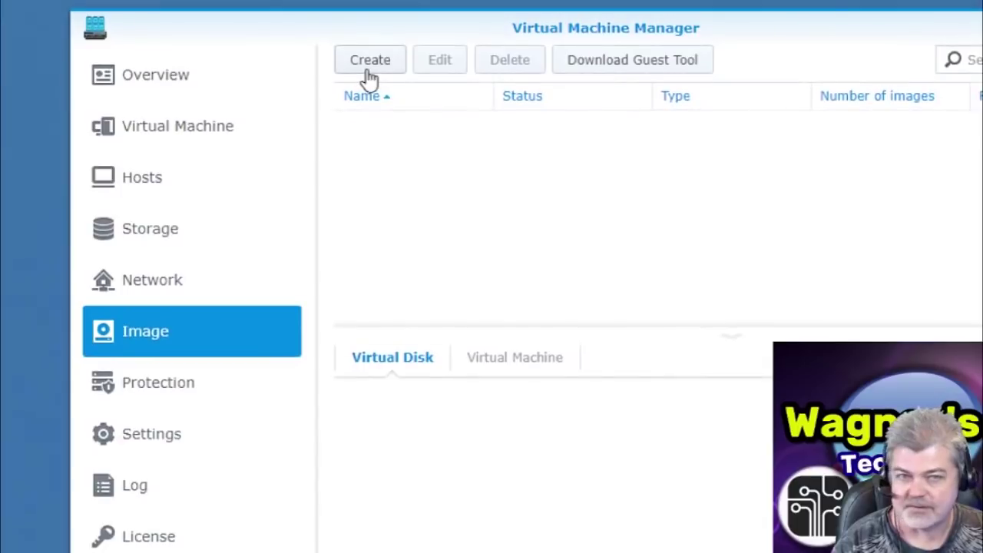
# - Start a new system image in Virtual Machine Manager and name it ReactOS_0.4.11
pyautogui.click(370, 79)
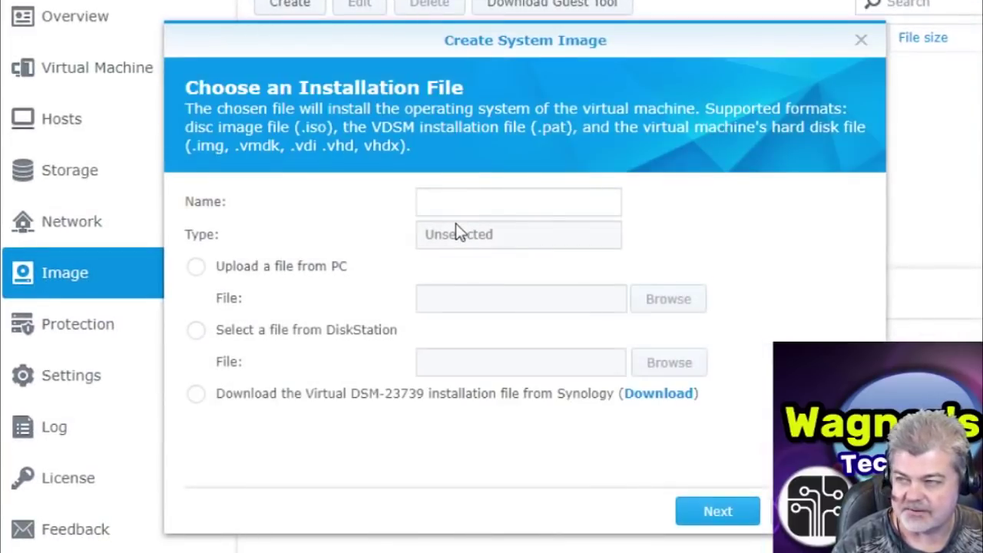
pyautogui.click(457, 195)
pyautogui.write('ReactOS')
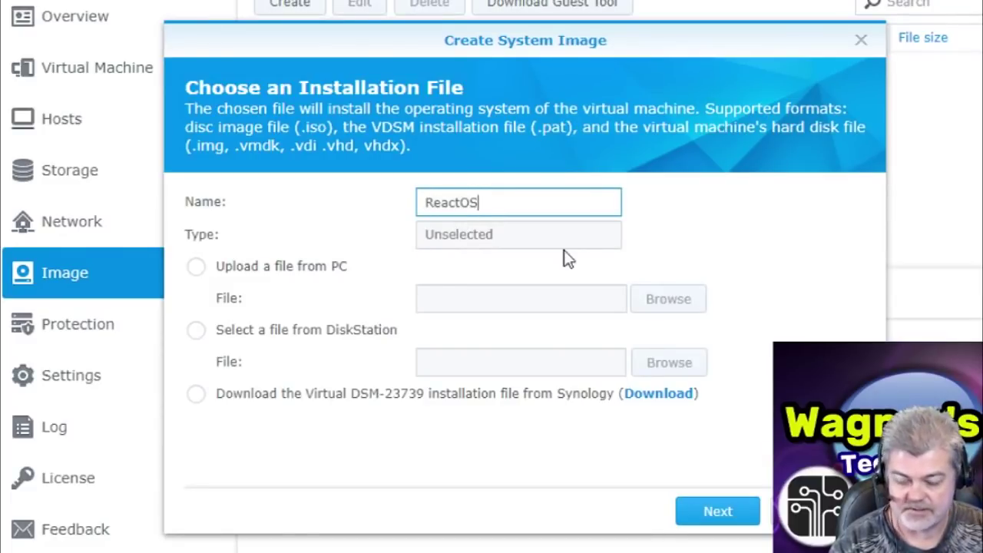
pyautogui.write('_0.4.11')
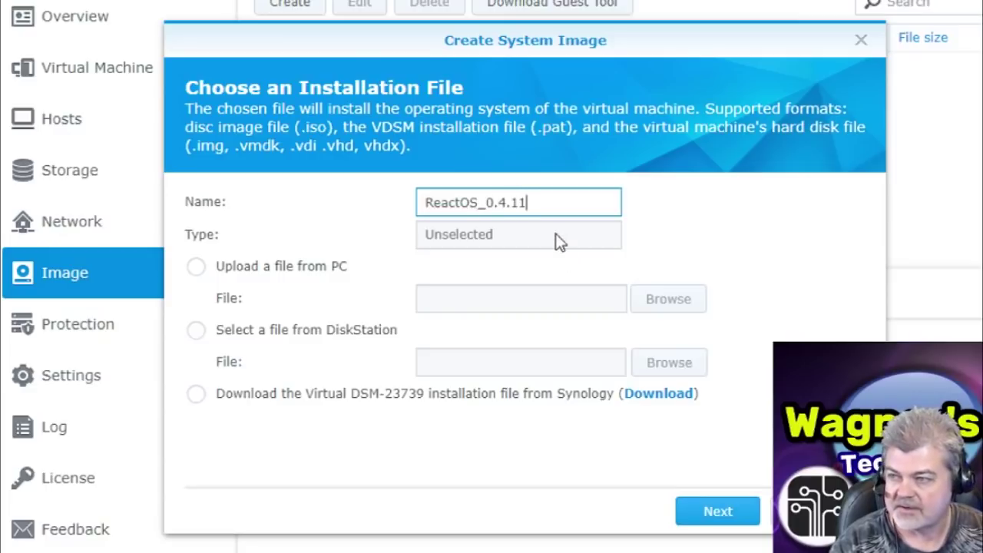
# - Choose the extracted reactos-bootcd ISO from the DiskStation folder software/ISOs/ReactOS as the image's installation file
pyautogui.click(197, 332)
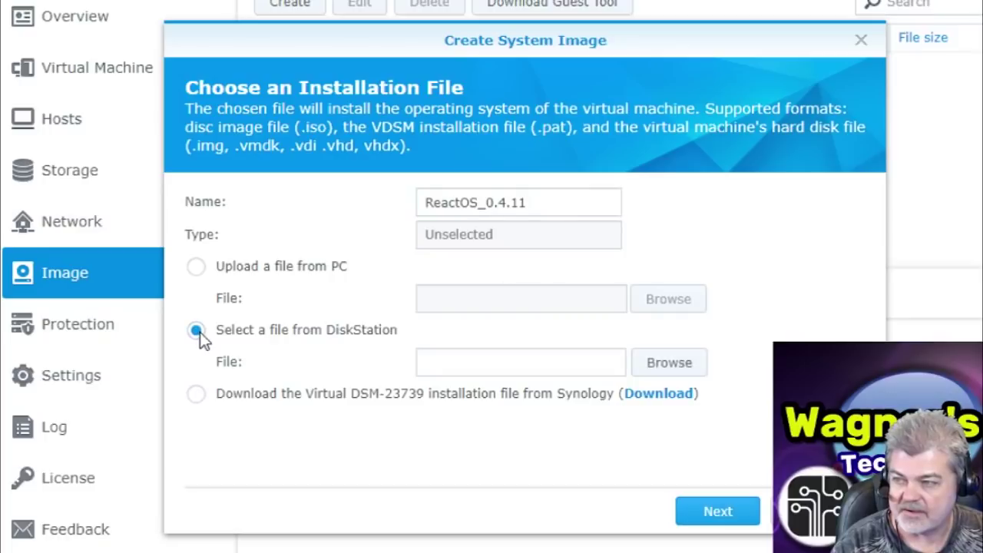
pyautogui.click(682, 364)
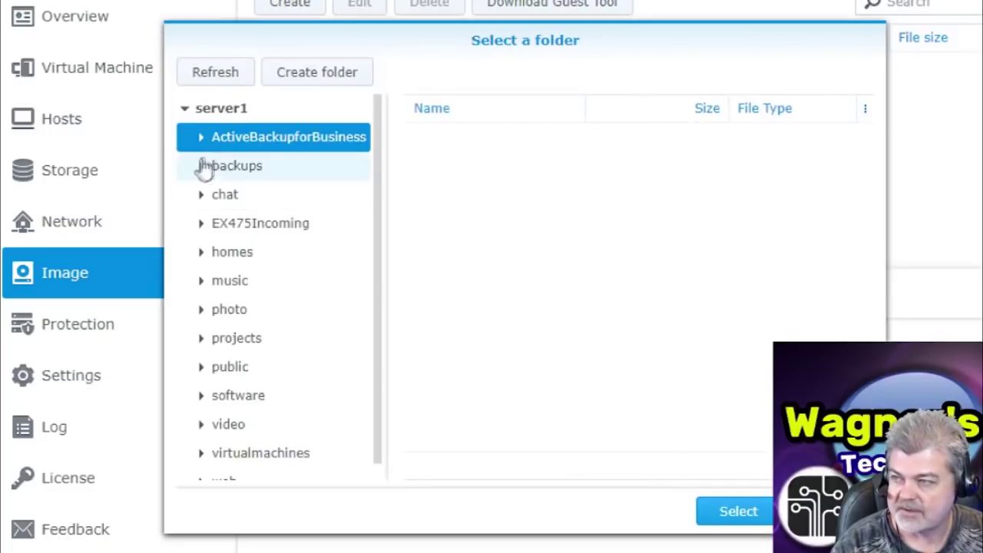
pyautogui.click(244, 398)
pyautogui.scroll(-4, 554, 330)
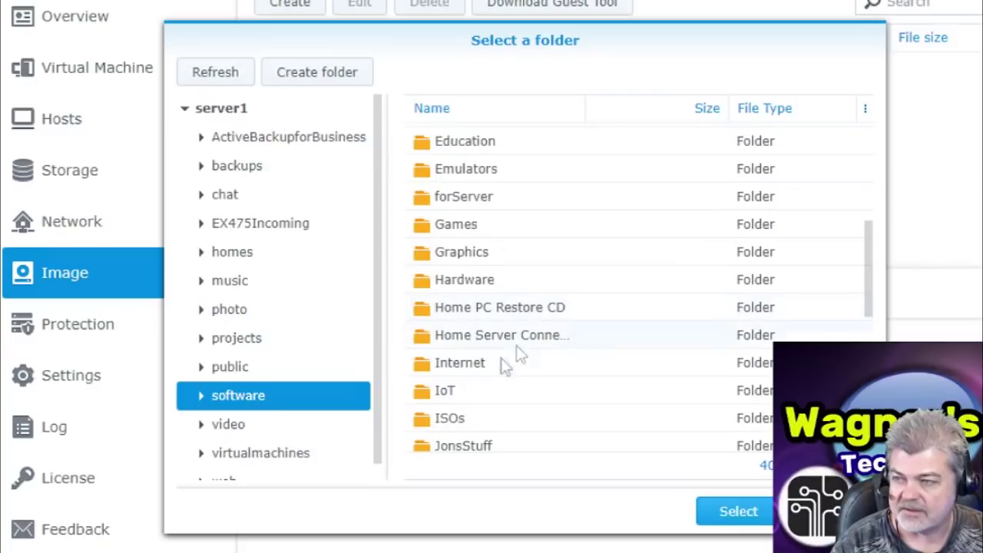
pyautogui.doubleClick(446, 421)
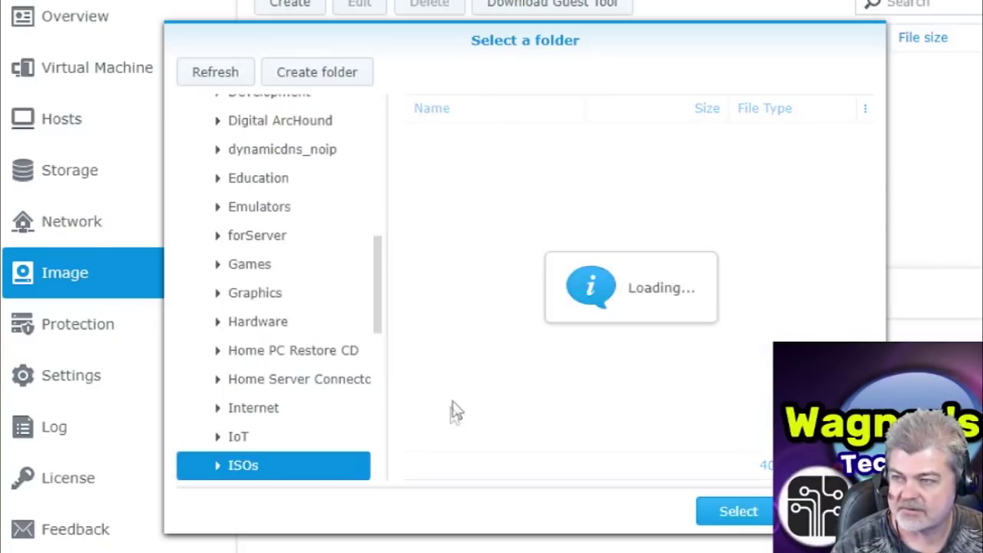
pyautogui.doubleClick(468, 167)
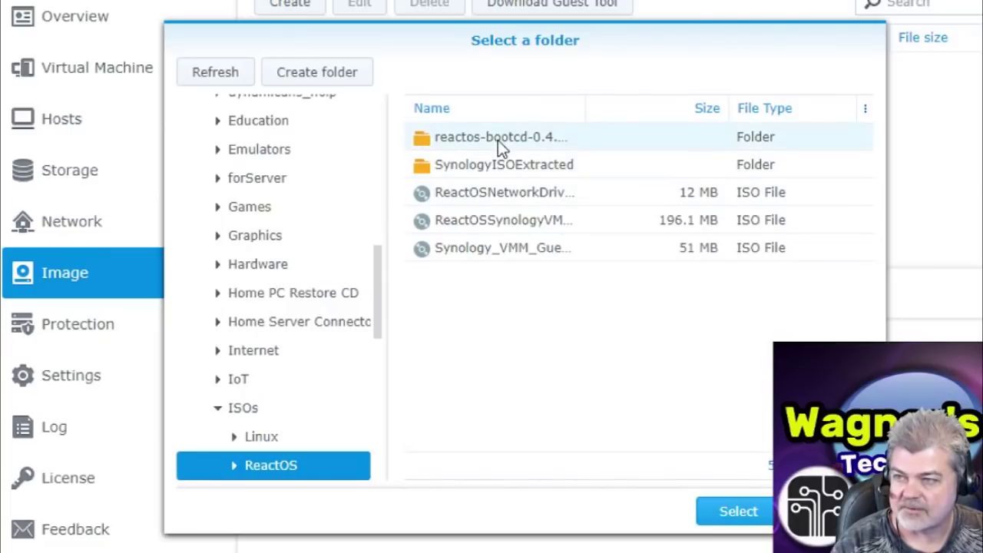
pyautogui.doubleClick(497, 140)
pyautogui.click(519, 142)
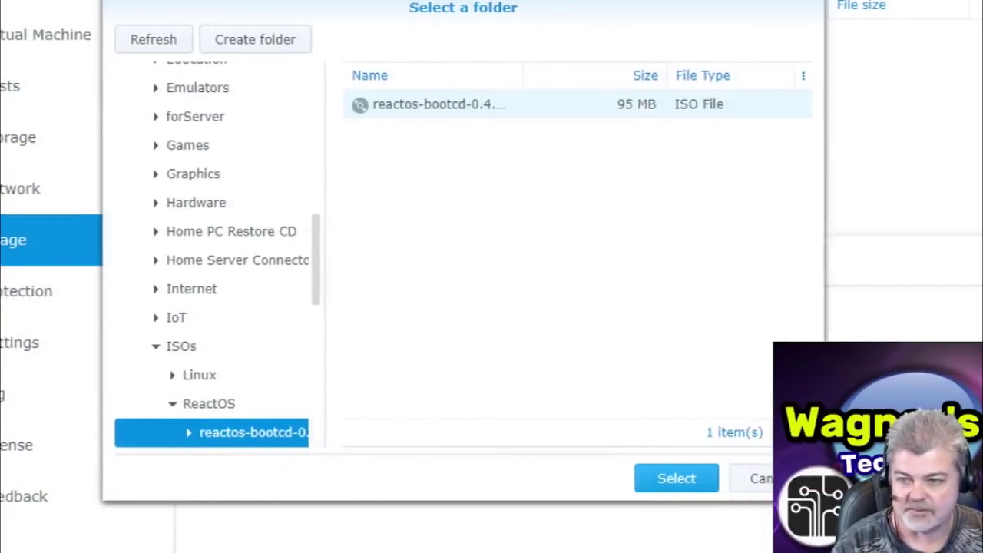
pyautogui.click(664, 484)
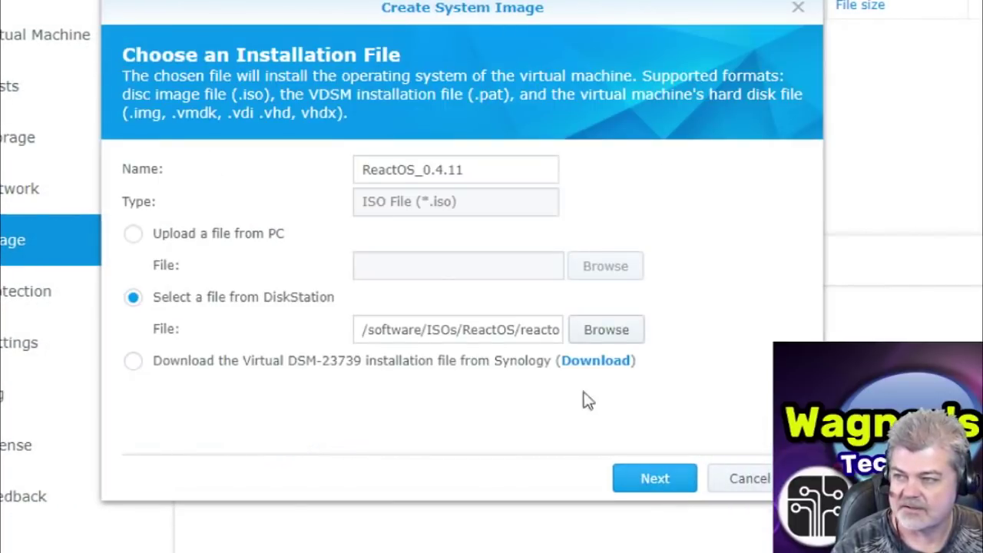
# - Store the system image on the server1 VM storage and create it
pyautogui.click(641, 478)
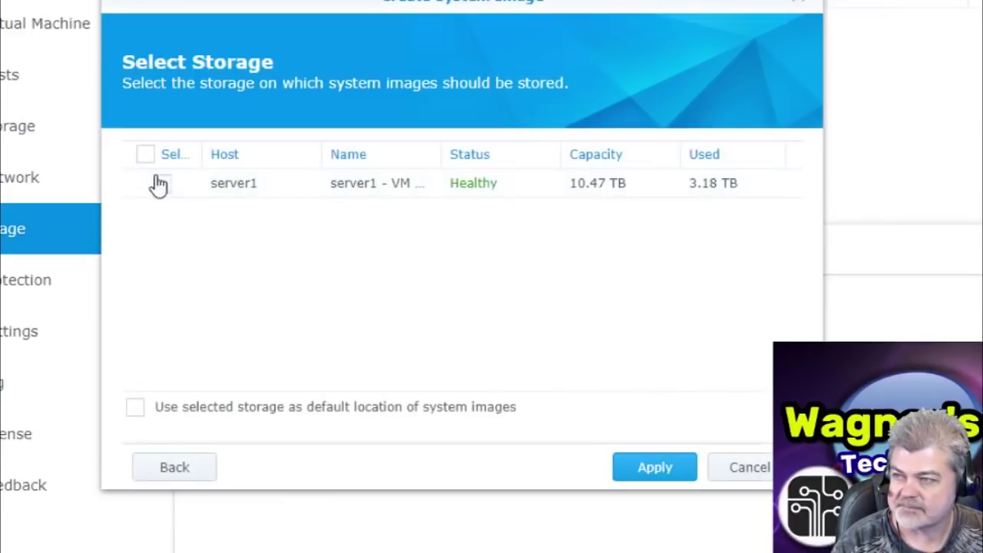
pyautogui.click(162, 186)
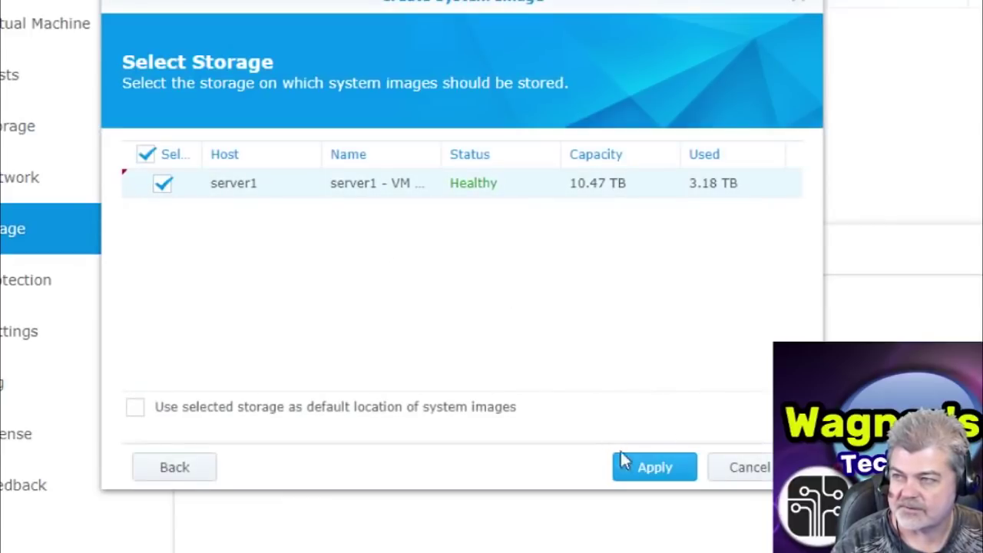
pyautogui.click(660, 471)
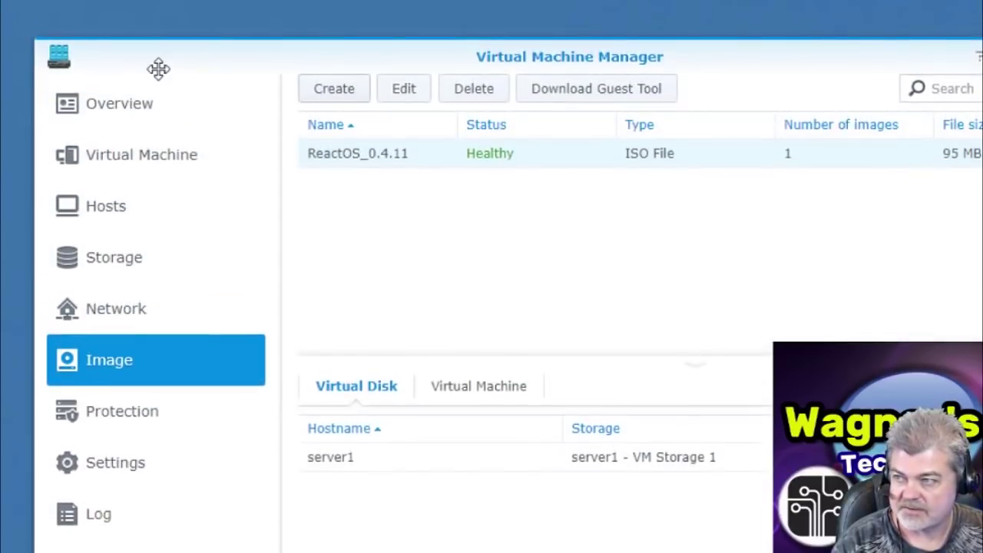
# - Start creating a virtual machine with Microsoft Windows as its operating system, stored on server1
pyautogui.click(129, 161)
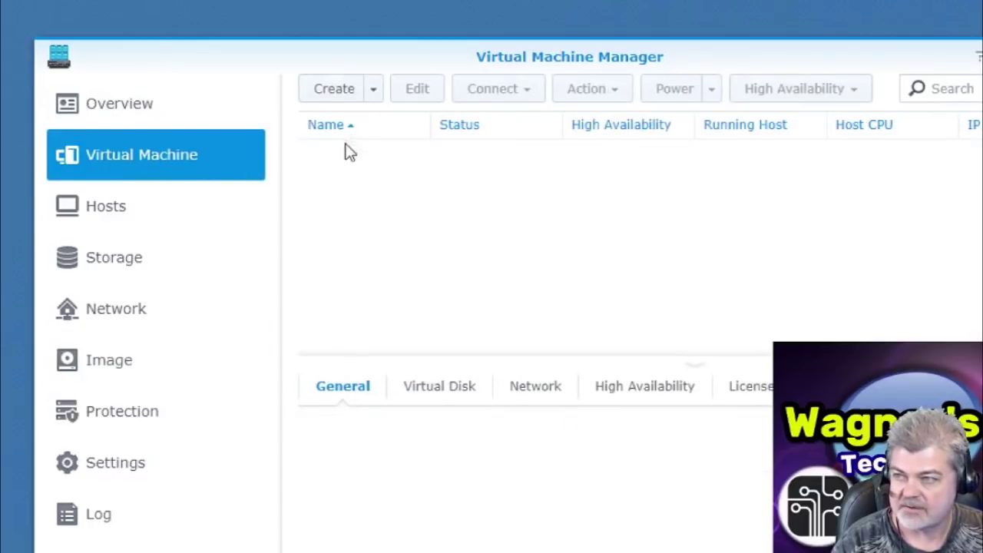
pyautogui.click(326, 88)
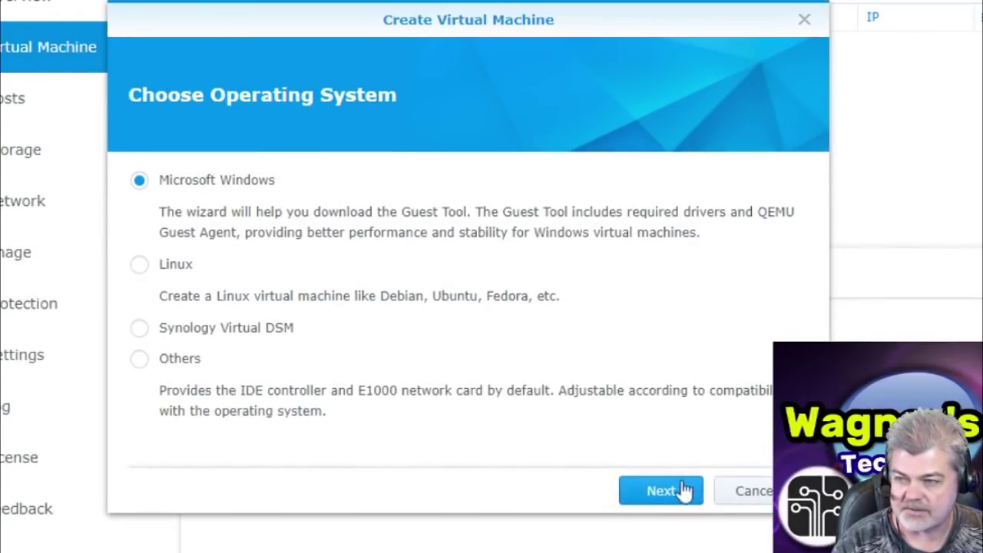
pyautogui.click(669, 491)
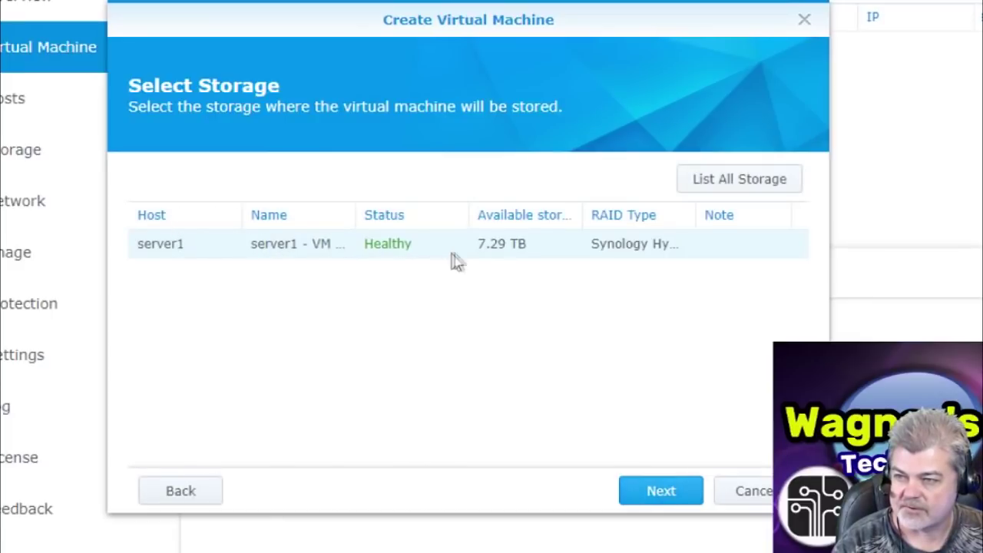
pyautogui.click(661, 464)
# - Name the virtual machine ReactOS_0.4.11 with 2 CPUs, and continue to its storage settings without downloading the Guest Tool
pyautogui.click(382, 156)
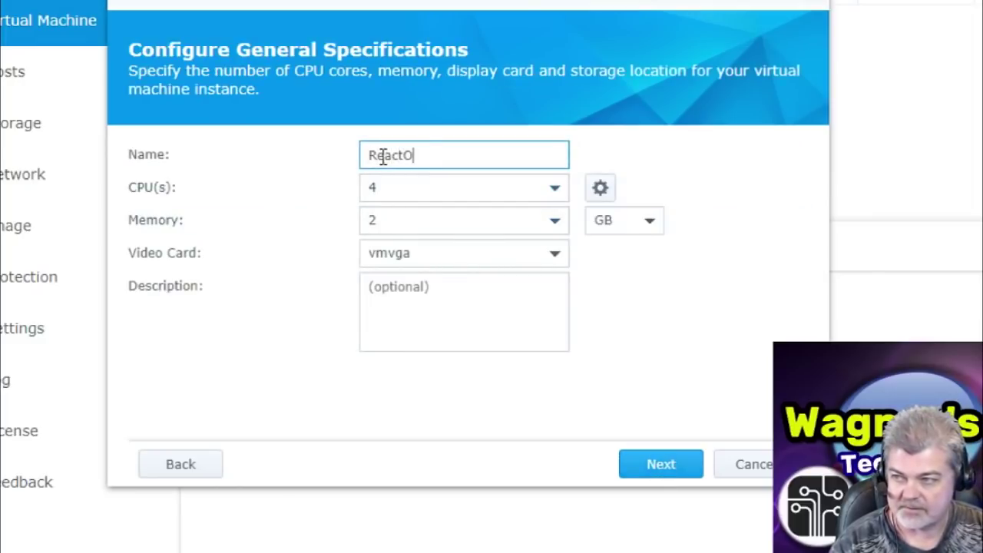
pyautogui.write('ReactOS_0.4.11')
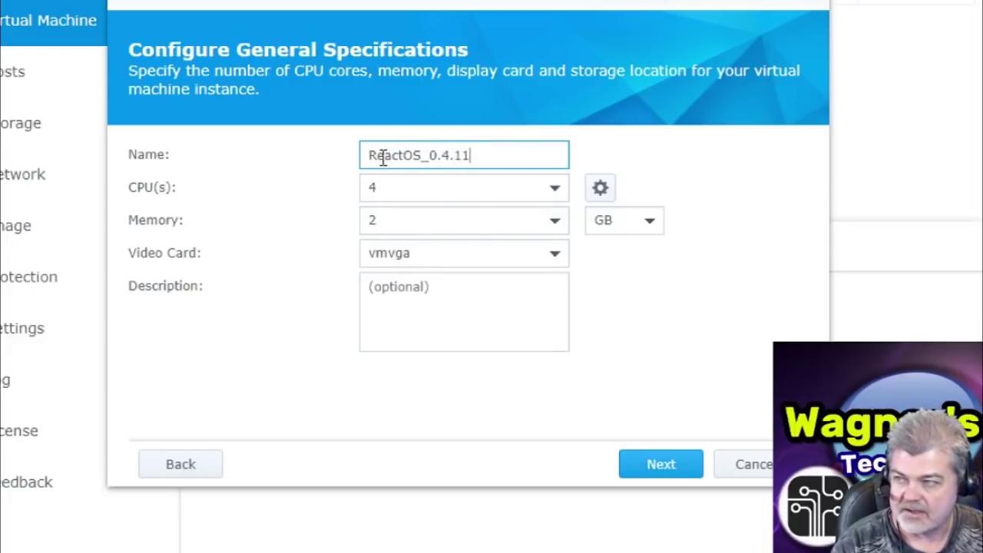
pyautogui.click(553, 192)
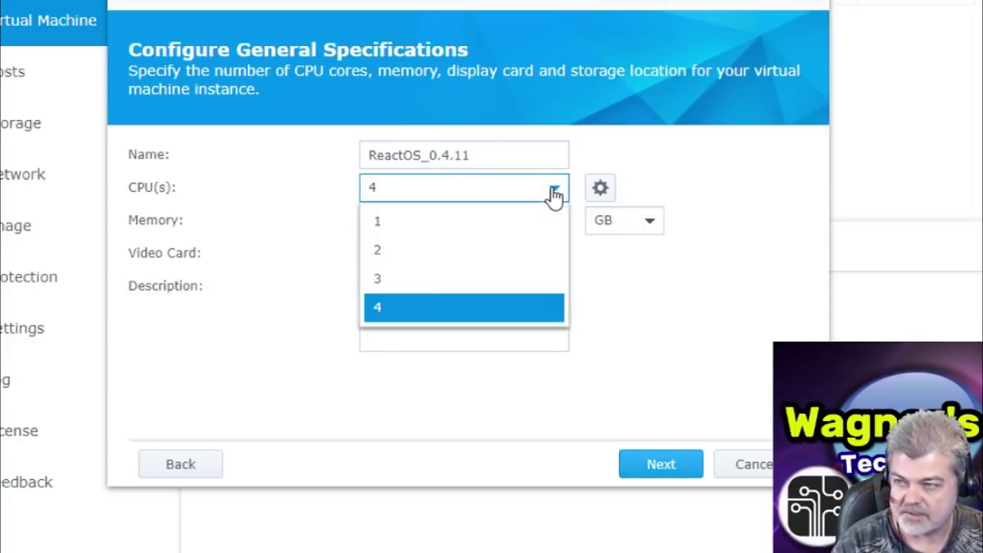
pyautogui.click(528, 261)
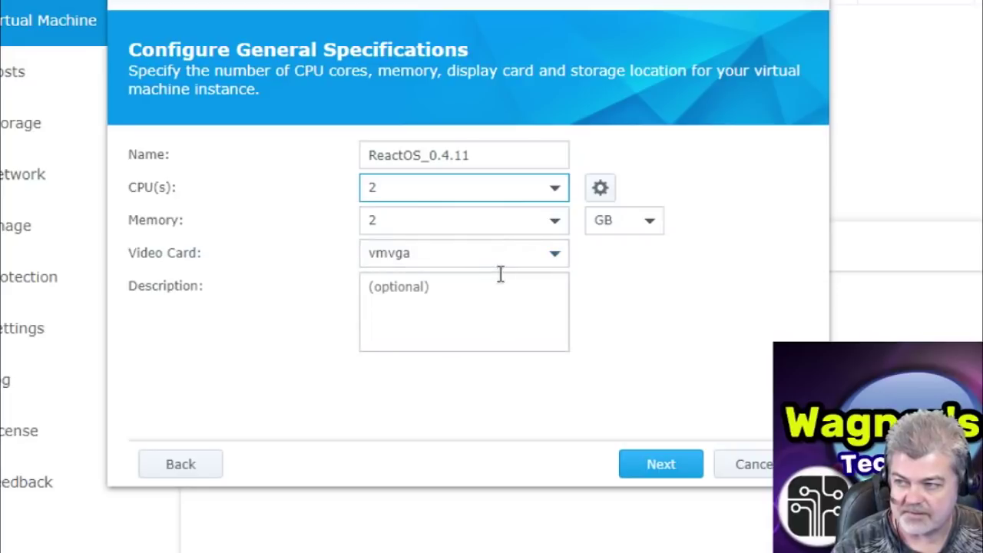
pyautogui.click(662, 470)
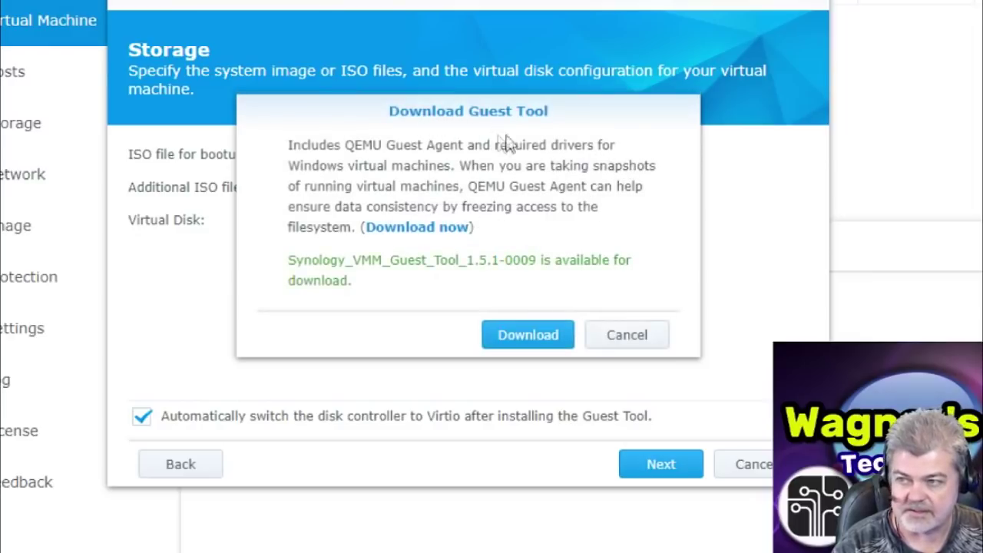
pyautogui.click(626, 335)
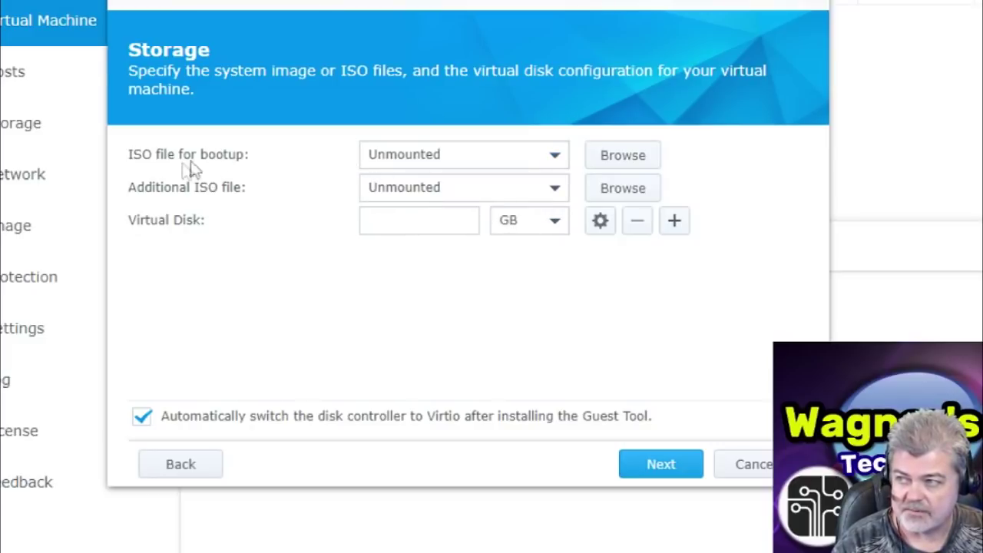
# - Set ReactOS_0.4.11 as the ISO file for bootup and the virtual disk size to 10 GB
pyautogui.click(554, 157)
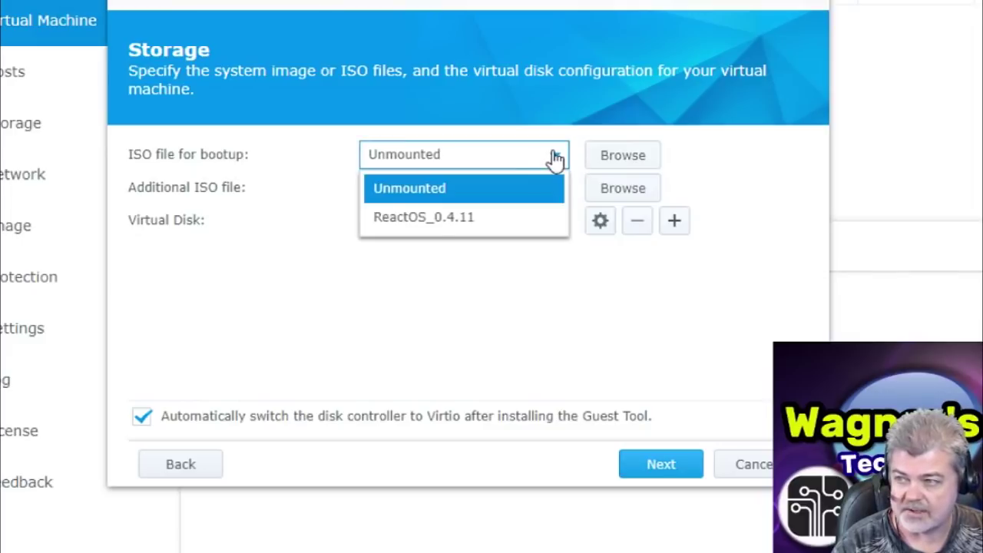
pyautogui.click(511, 223)
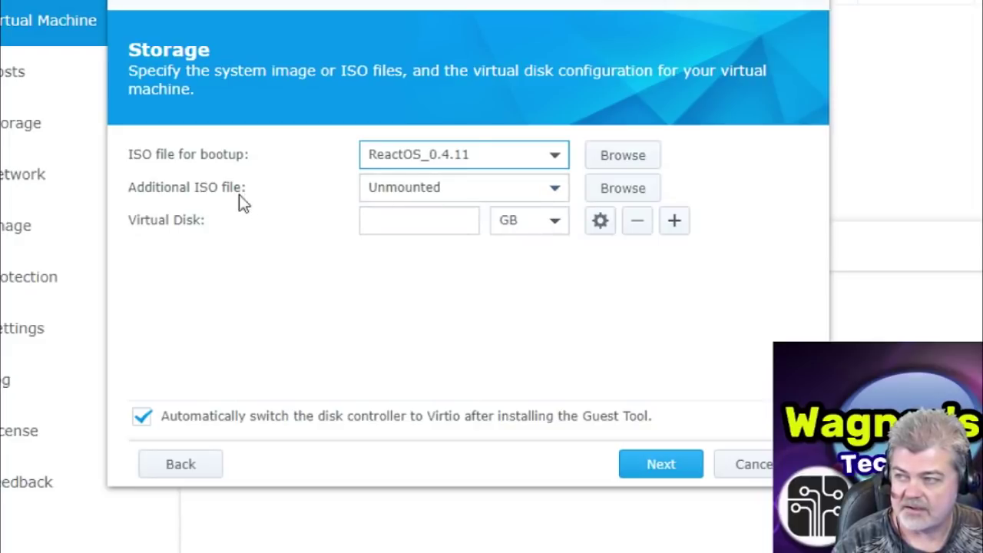
pyautogui.click(434, 222)
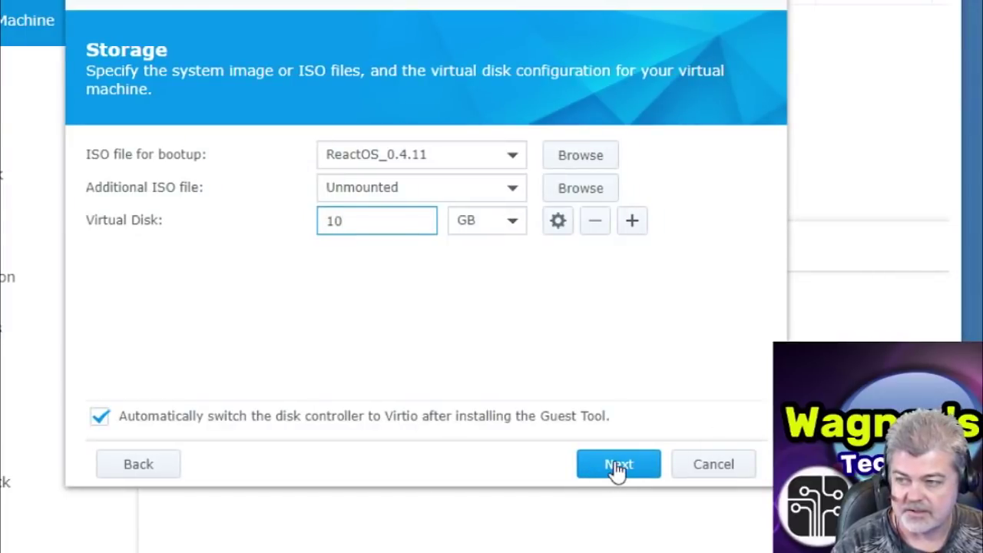
# - Keep the Default VM Network and default other settings, allow one local user power control, and create the virtual machine
pyautogui.click(618, 465)
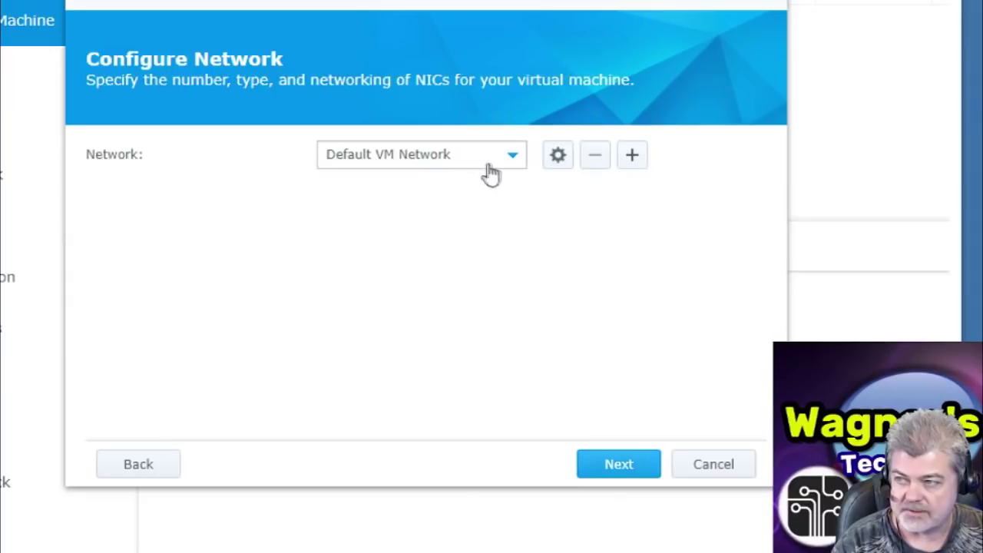
pyautogui.click(619, 473)
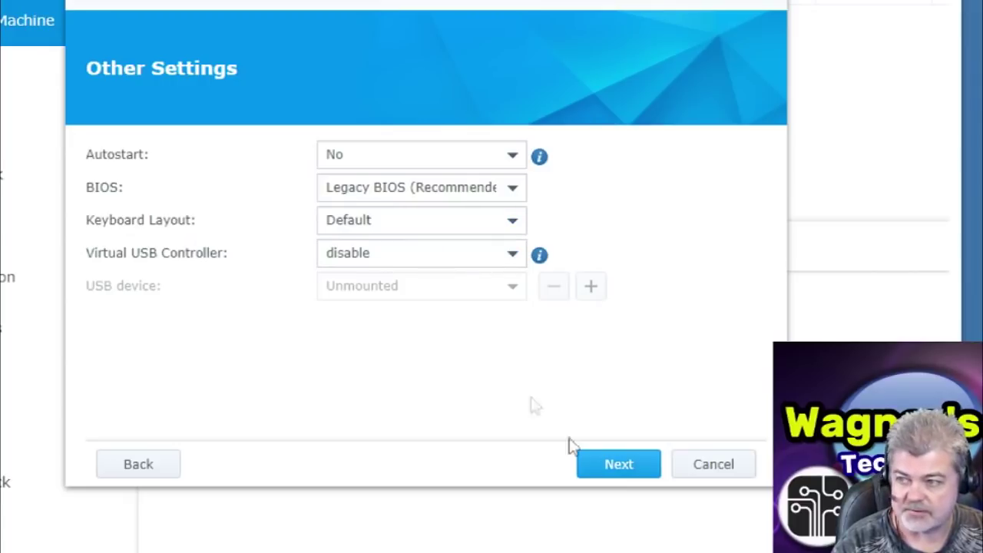
pyautogui.click(606, 468)
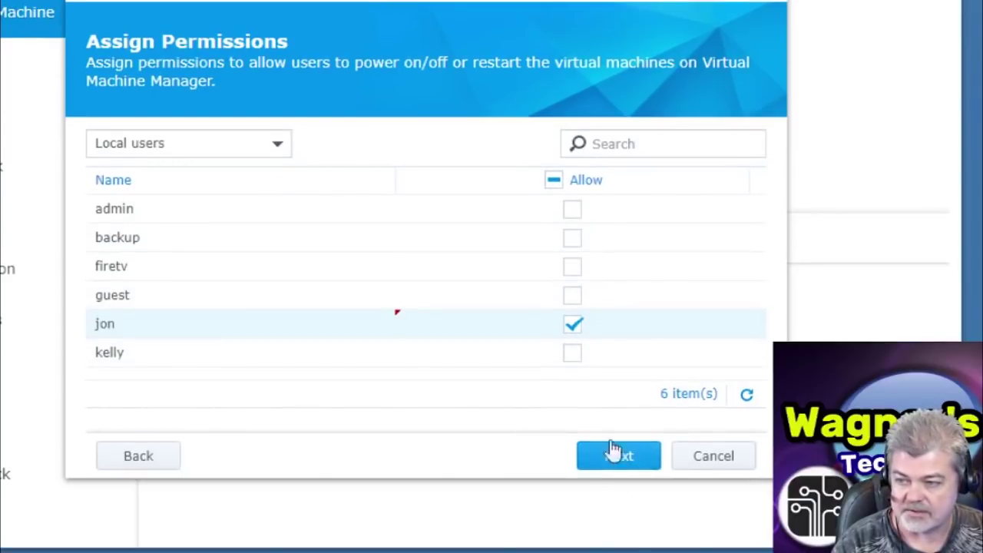
pyautogui.click(618, 454)
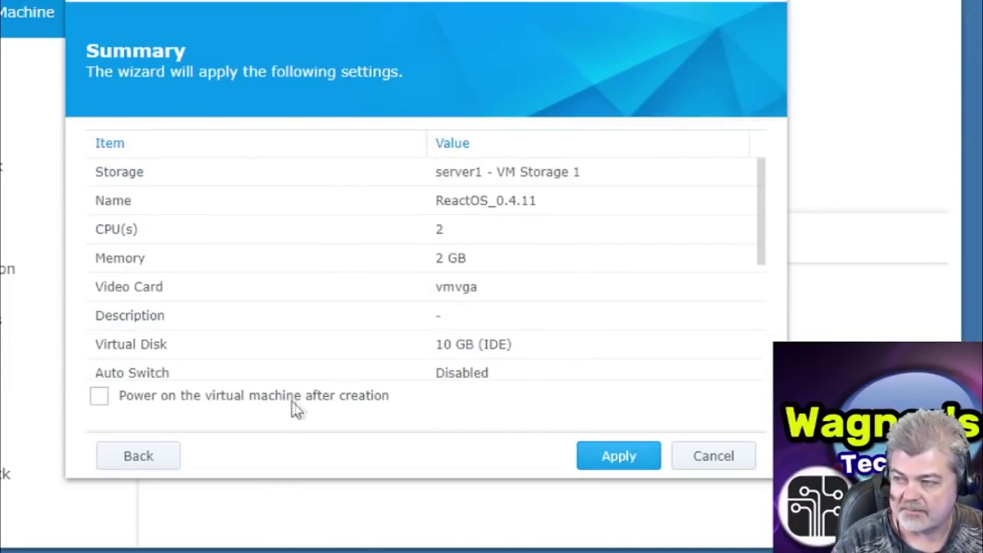
pyautogui.click(616, 459)
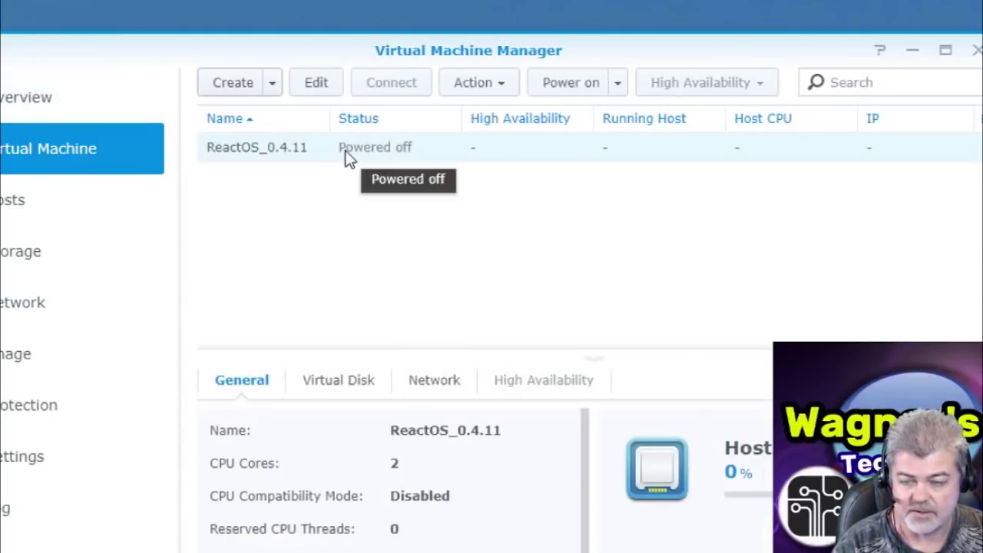
# - Power on ReactOS_0.4.11 and start the ReactOS installation in English (United States), accepting the listed device settings
pyautogui.click(553, 89)
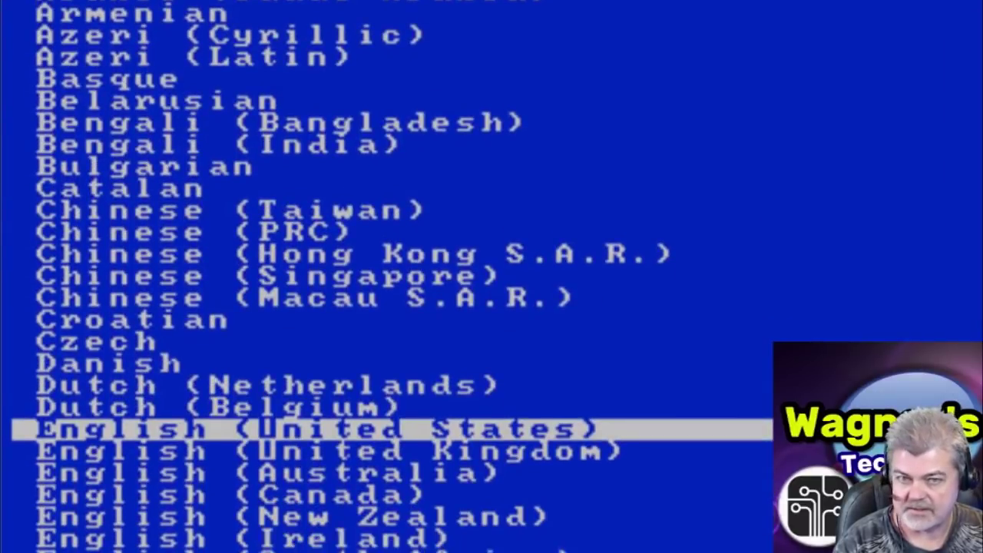
pyautogui.press('Return')
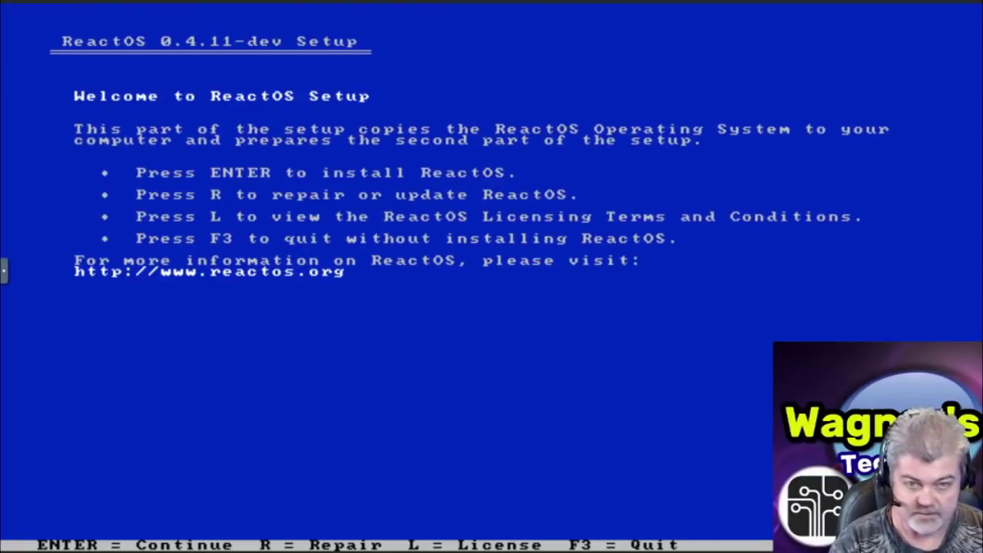
pyautogui.press('Return')
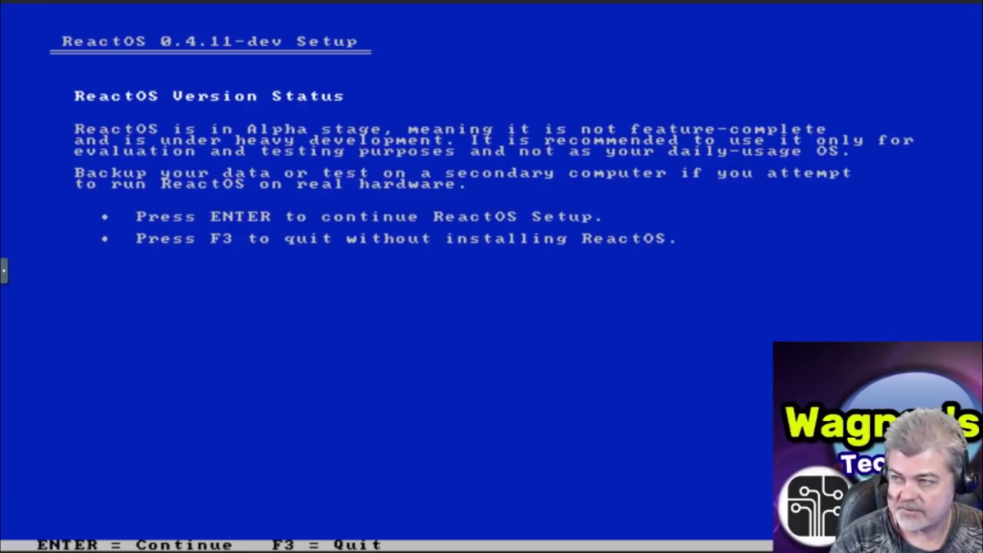
pyautogui.press('Return')
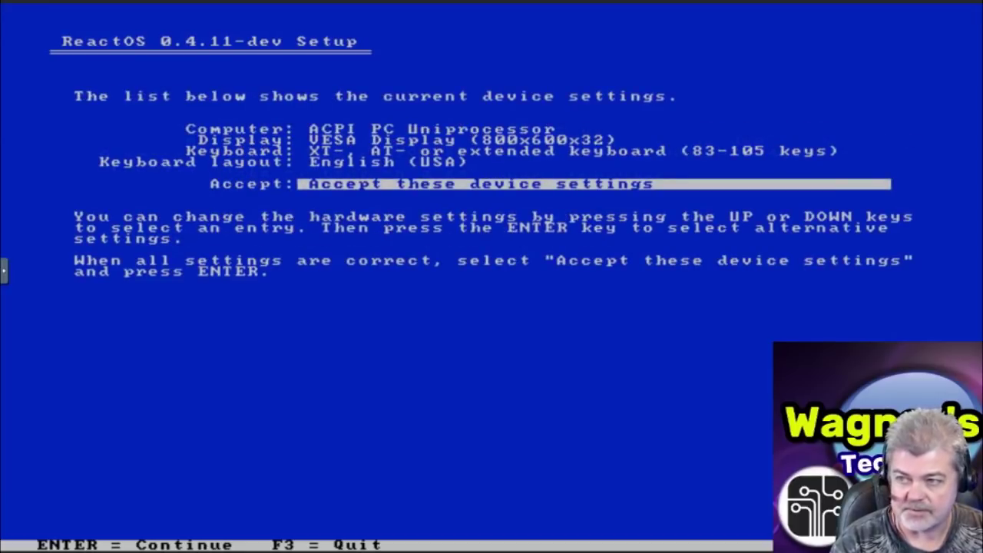
pyautogui.press('Return')
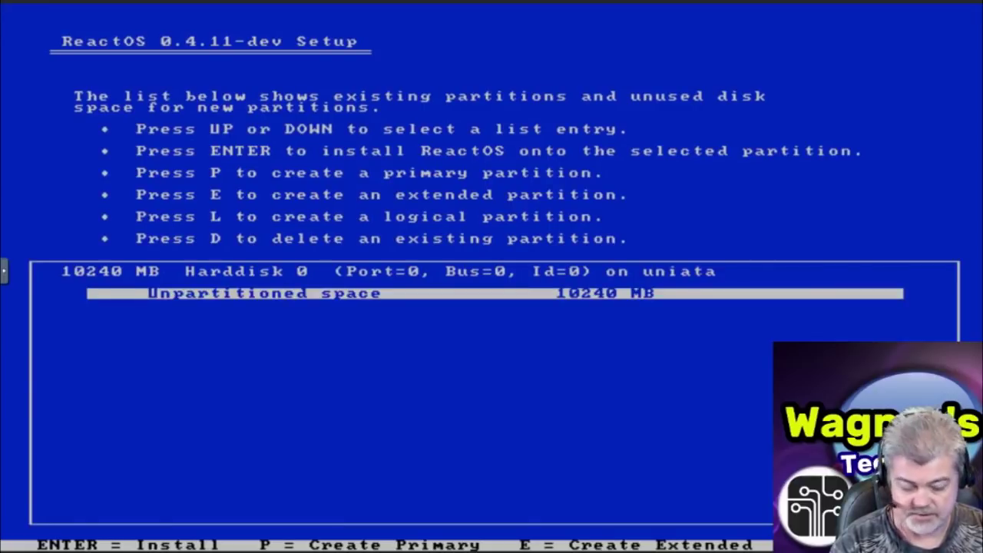
# - Install ReactOS into \ReactOS on the unpartitioned space, quick-formatted as FAT, with the bootloader on the harddisk (MBR and VBR)
pyautogui.press('Return')
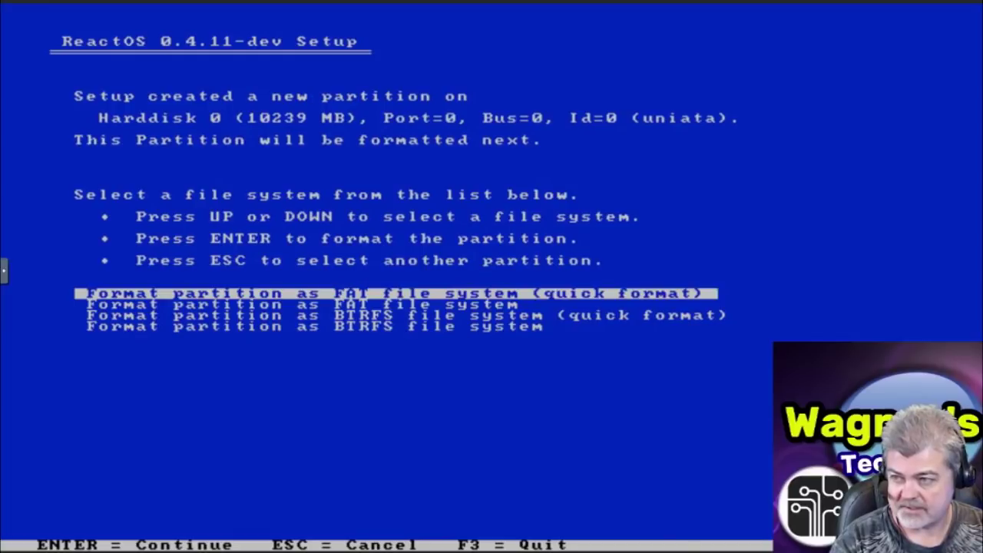
pyautogui.press('Return')
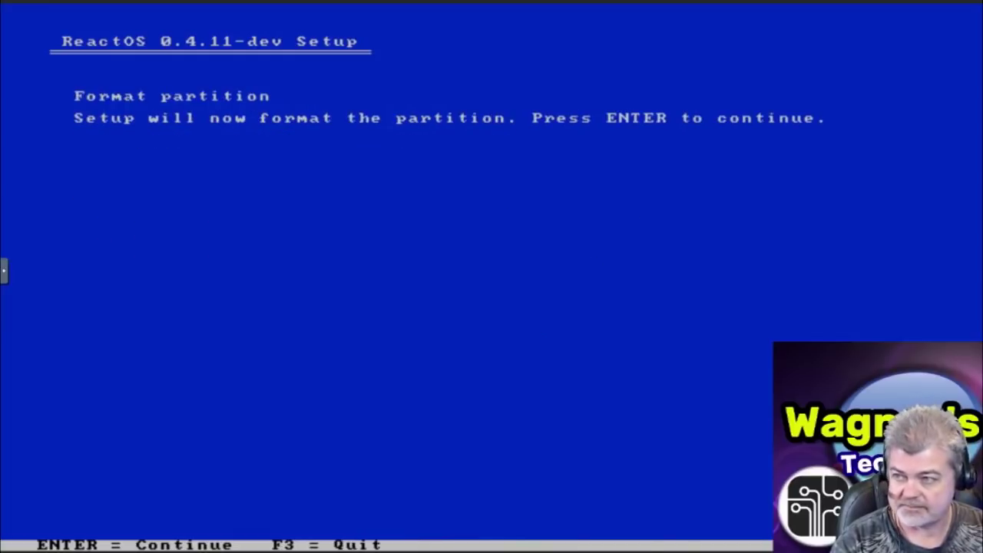
pyautogui.press('Return')
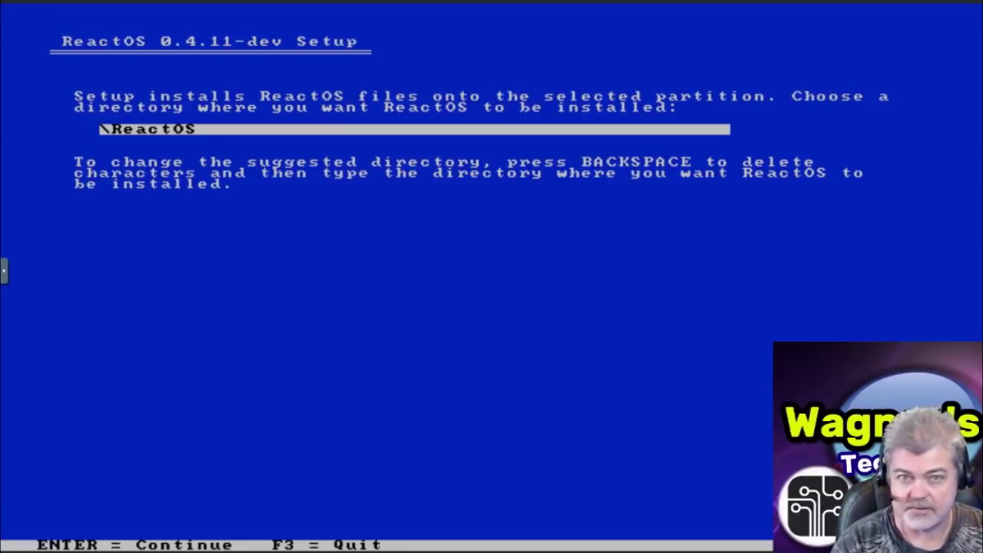
pyautogui.press('Return')
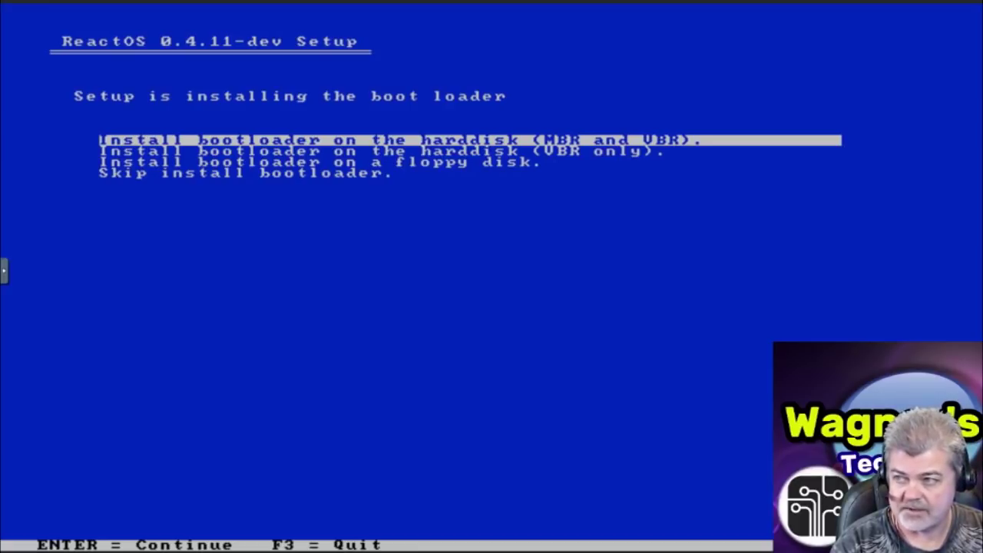
pyautogui.press('Return')
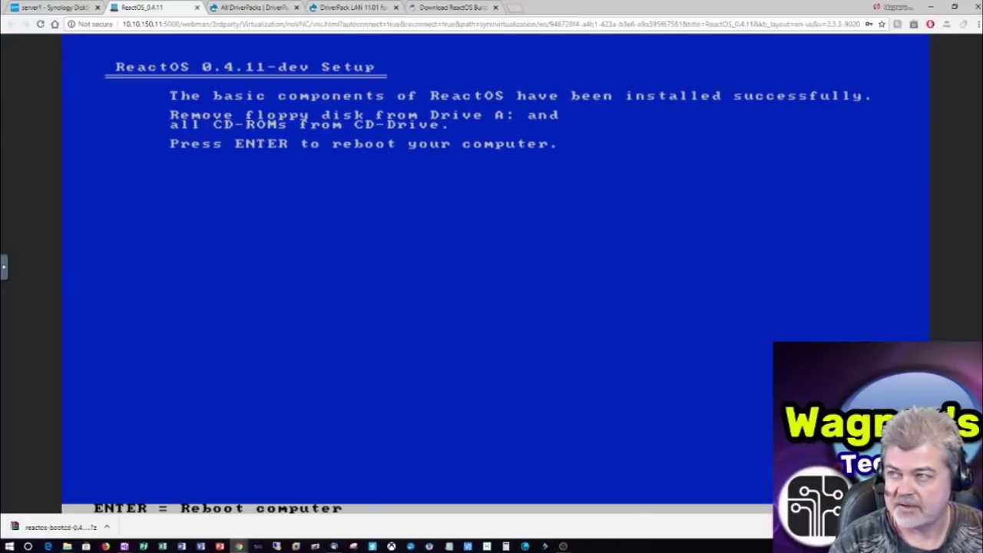
# - Switch to Virtual Machine Manager and set the ReactOS_0.4.11 machine's ISO file for bootup to Unmounted
pyautogui.click(53, 7)
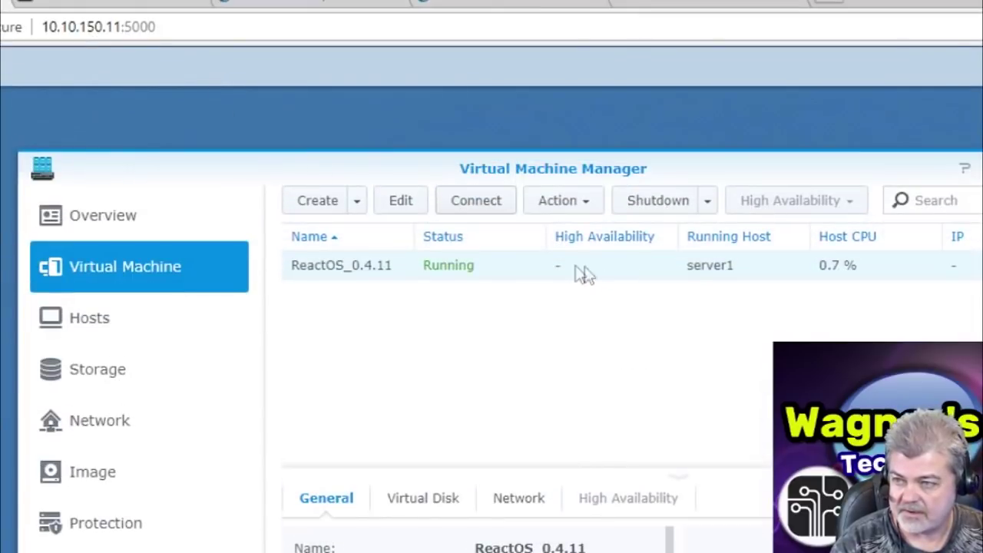
pyautogui.click(398, 202)
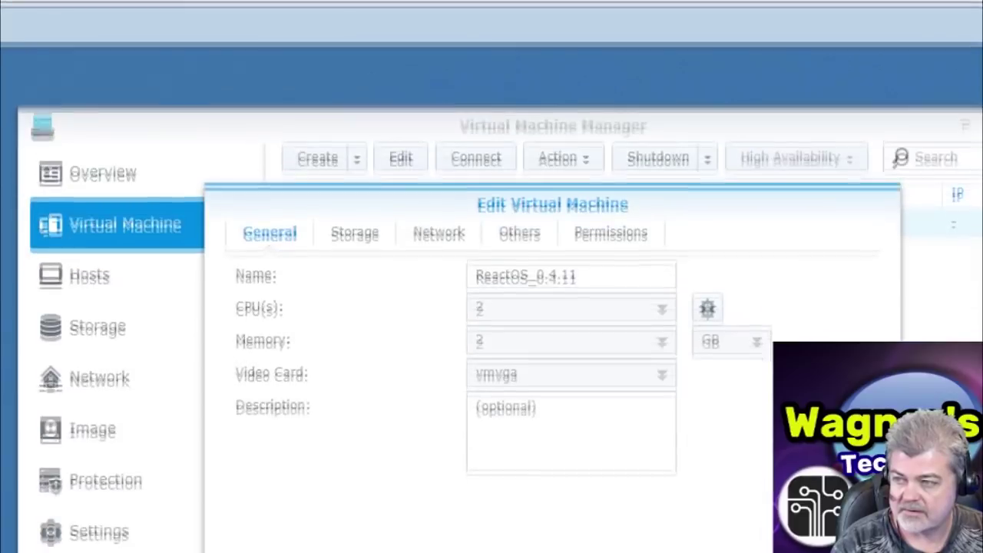
pyautogui.click(347, 241)
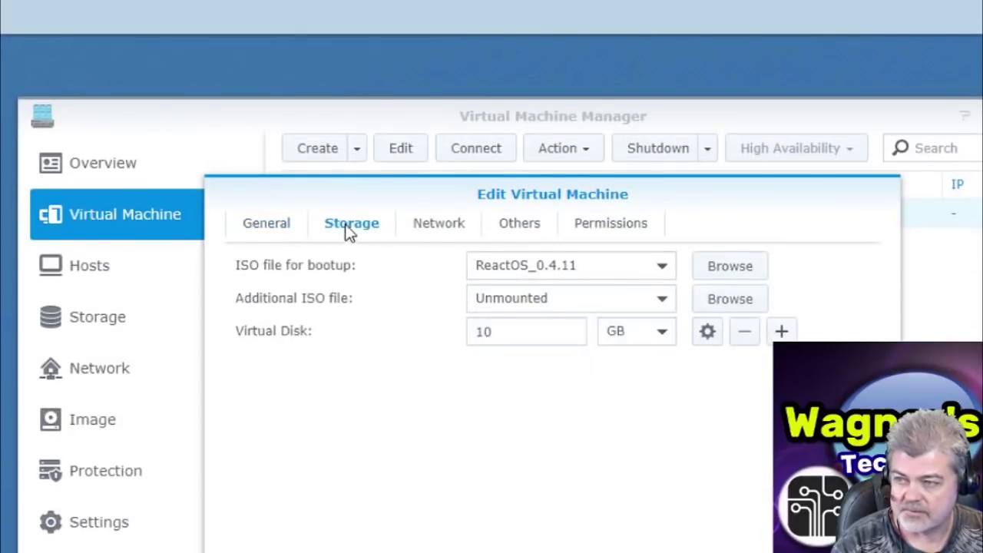
pyautogui.click(664, 269)
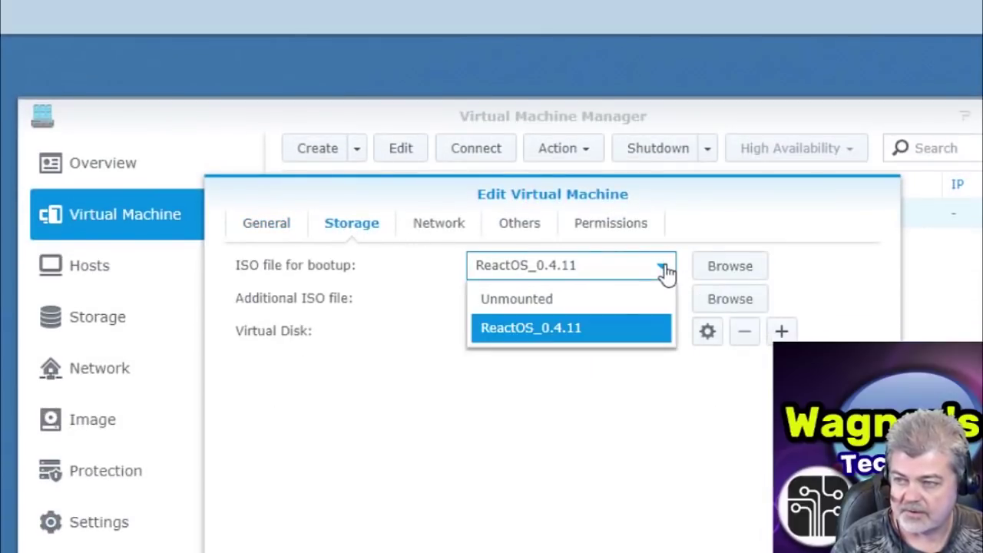
pyautogui.click(624, 299)
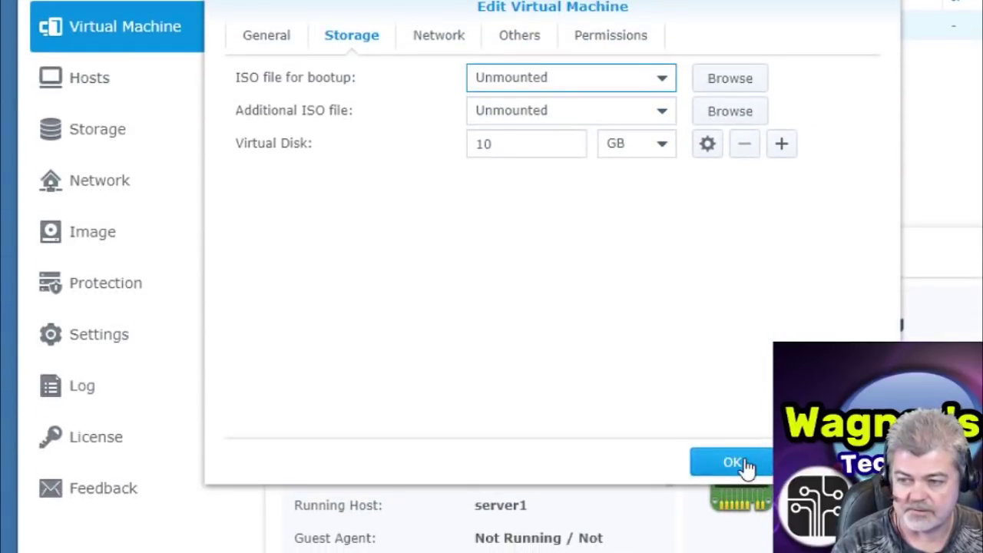
pyautogui.click(743, 460)
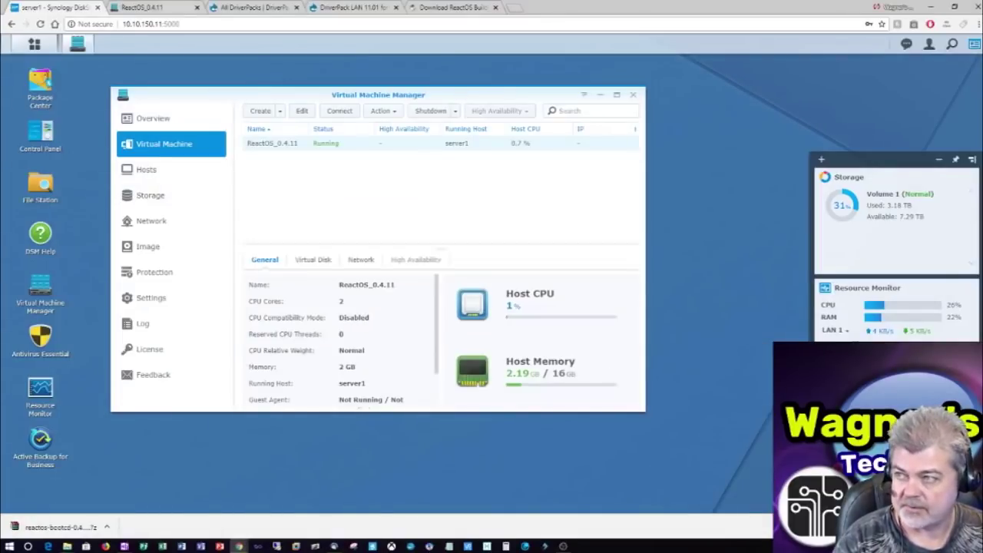
# - Return to the virtual machine's console, reboot it and start the standard ReactOS boot entry
pyautogui.click(153, 7)
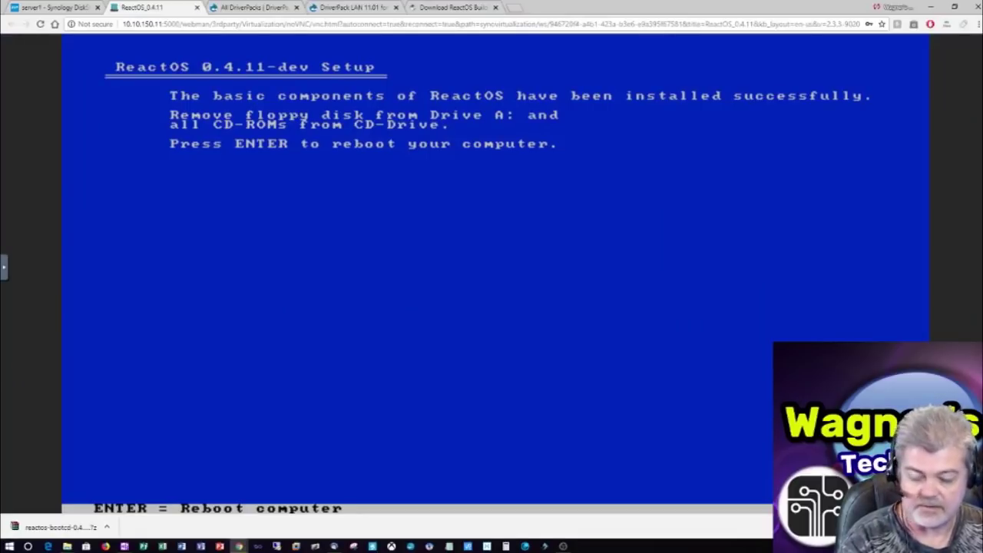
pyautogui.press('Return')
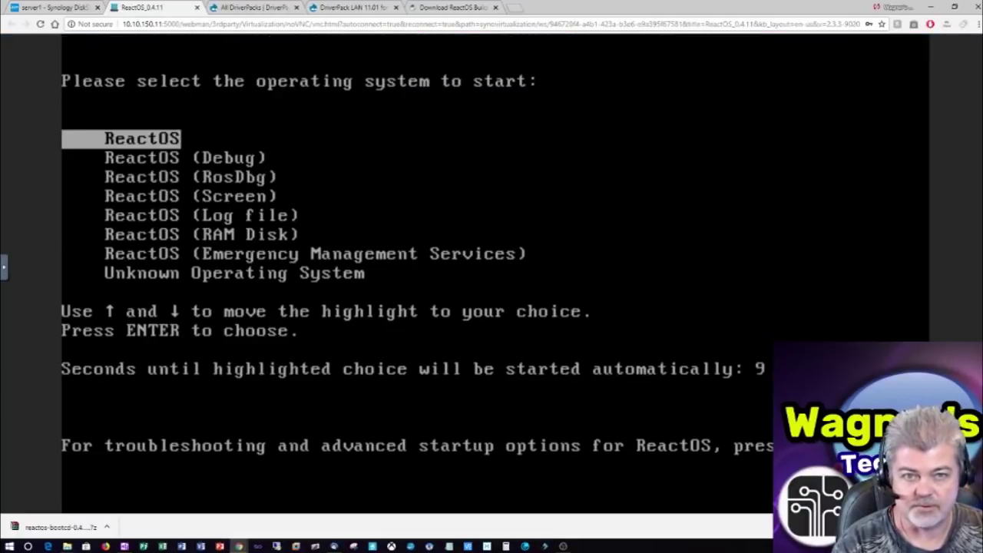
pyautogui.press('Return')
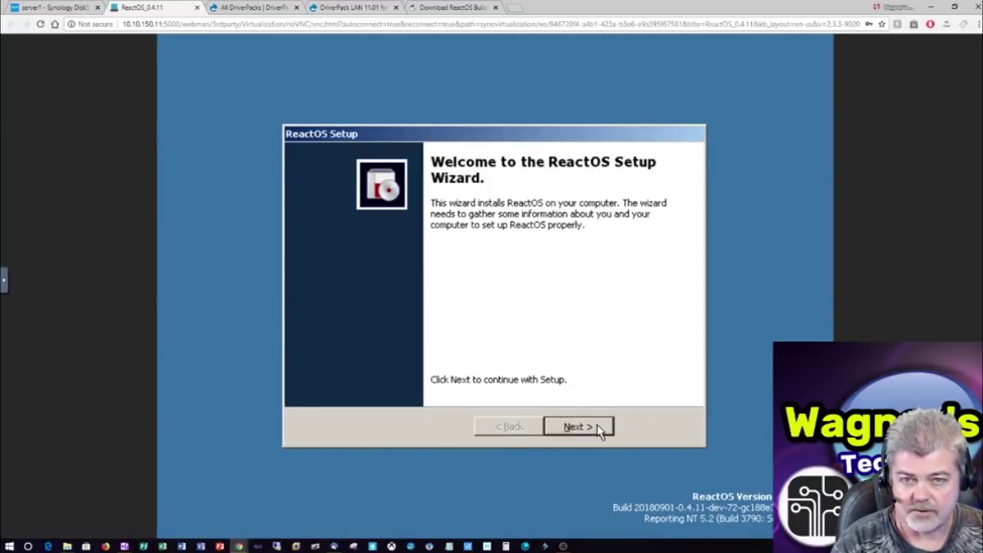
# - Go through the ReactOS Setup wizard's first pages, keeping the name Owner, the suggested computer name and a blank administrator password
pyautogui.click(598, 428)
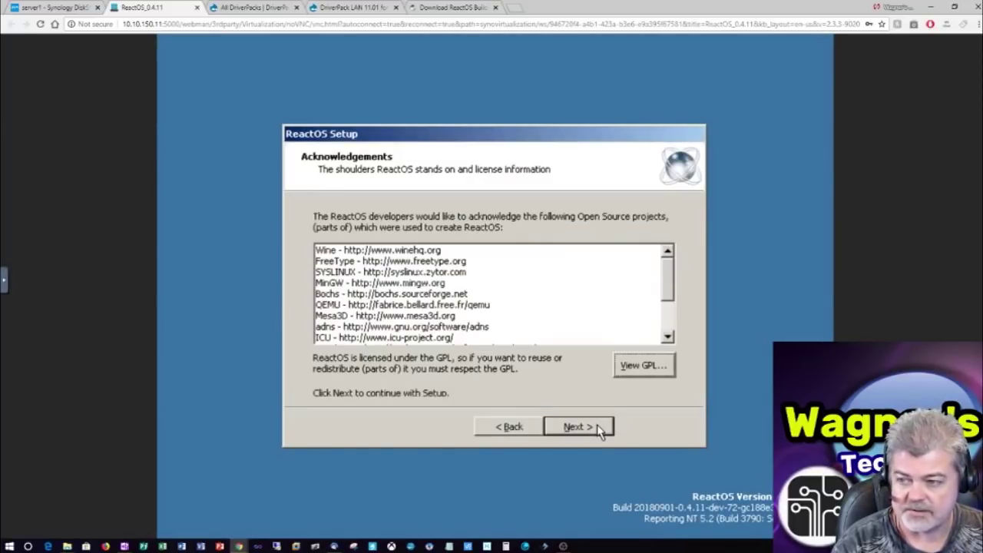
pyautogui.click(588, 428)
pyautogui.click(588, 428)
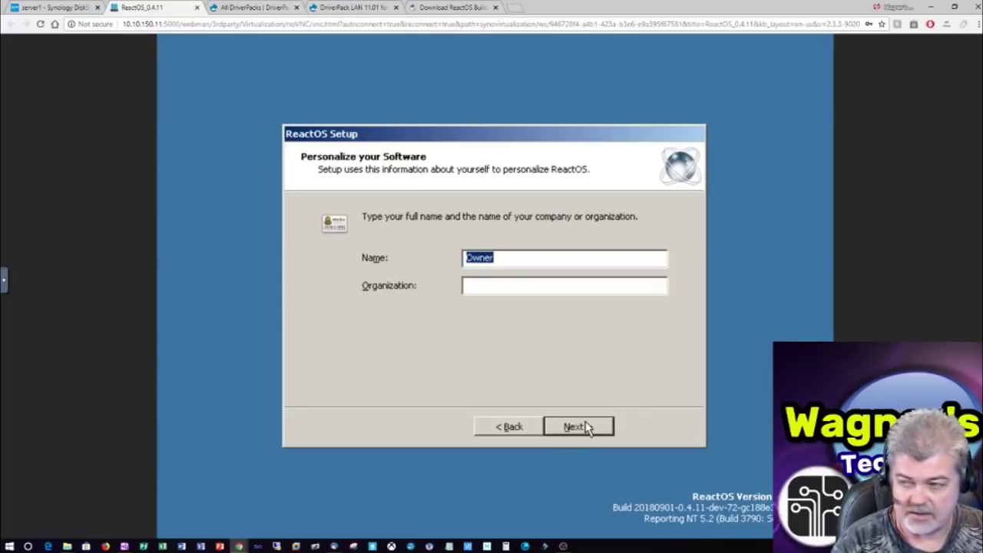
pyautogui.click(585, 427)
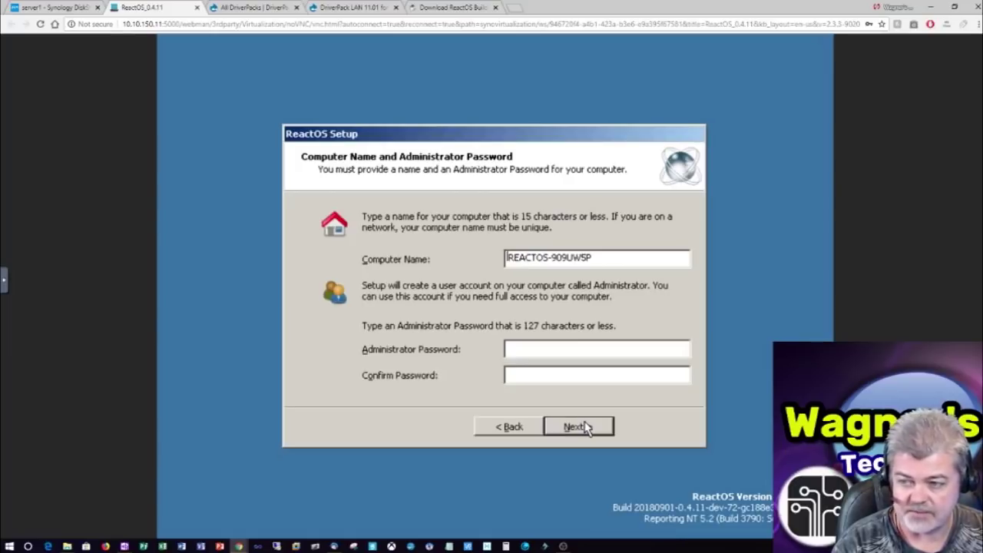
pyautogui.click(585, 427)
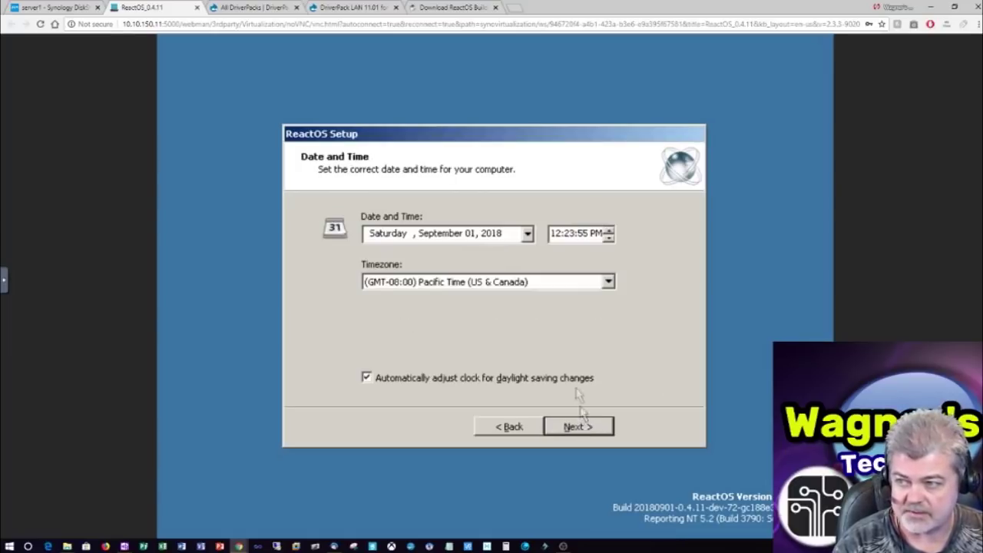
# - Choose the time zone for the ReactOS installation, keeping the suggested date and time
pyautogui.click(608, 283)
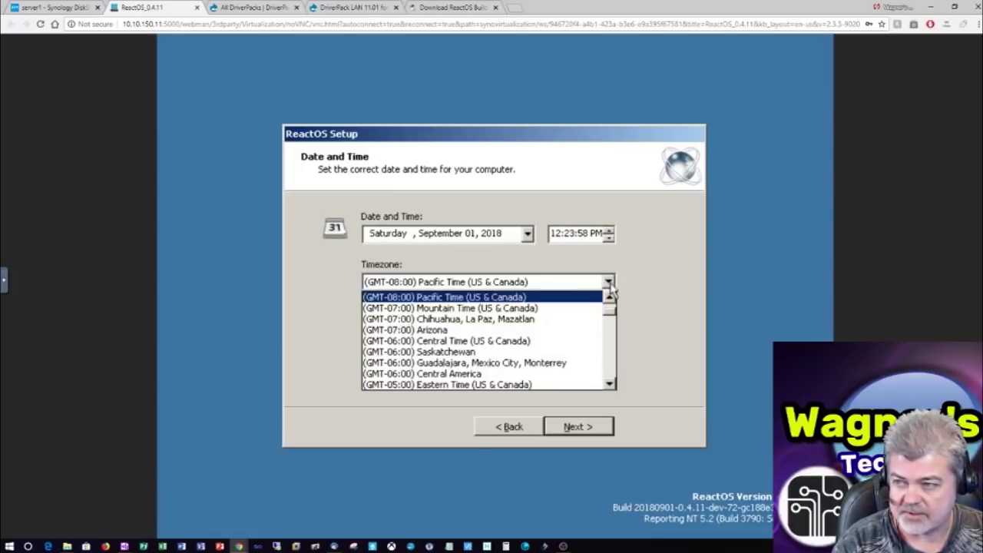
pyautogui.click(585, 347)
pyautogui.click(580, 426)
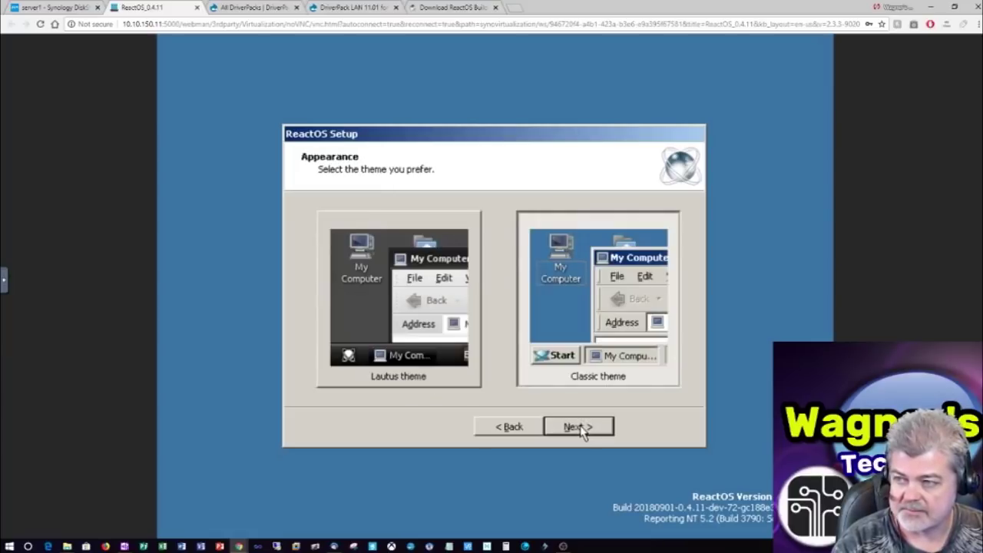
# - Keep the Classic theme and typical network settings, with the computer in the workgroup WORKGROUP
pyautogui.click(585, 428)
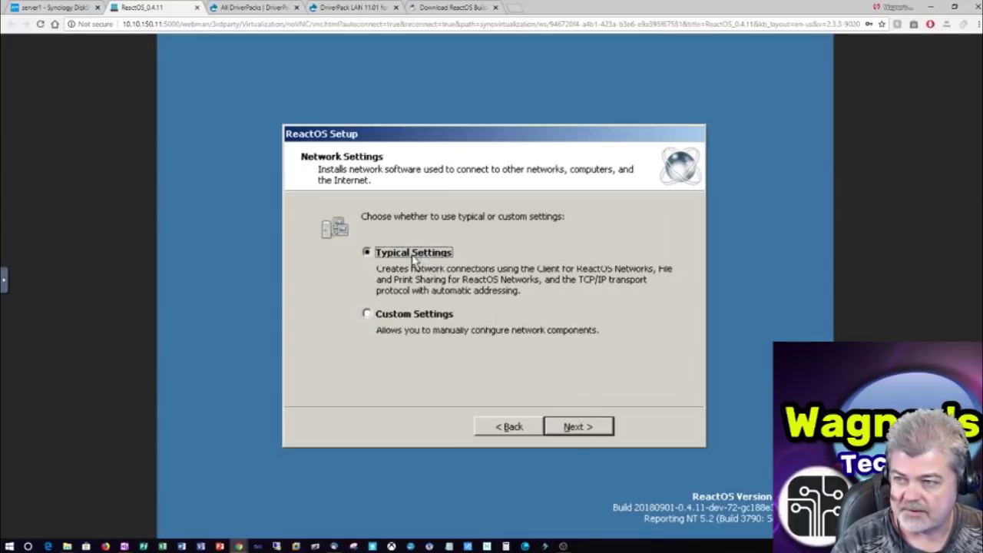
pyautogui.click(570, 427)
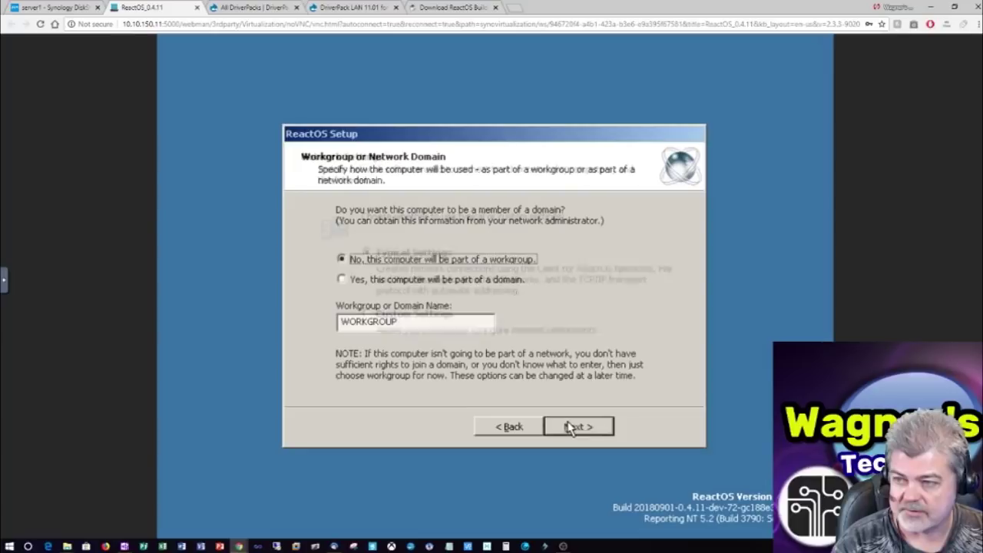
pyautogui.click(571, 427)
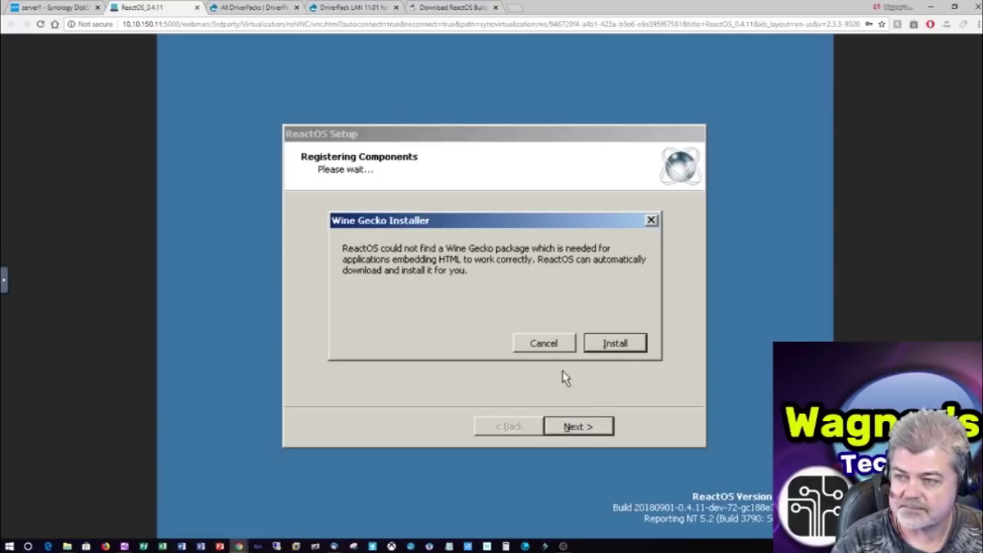
# - Install the Wine Gecko package, finish ReactOS Setup and restart the virtual machine
pyautogui.click(599, 344)
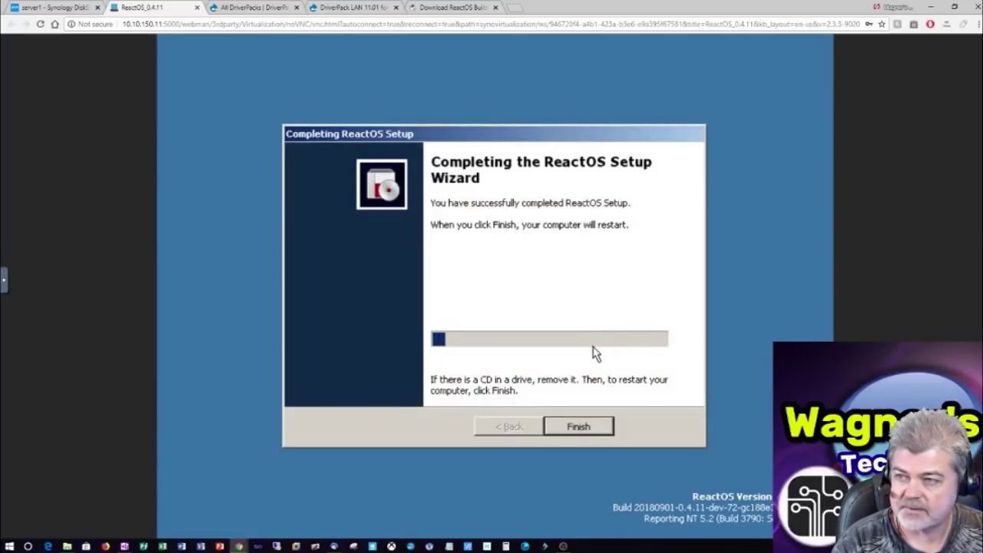
pyautogui.click(577, 430)
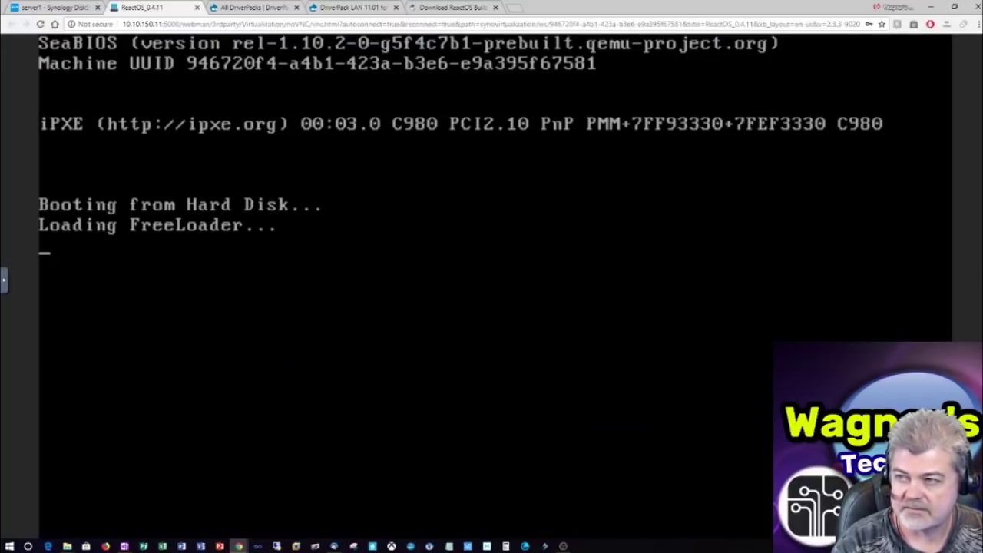
# - Boot ReactOS and try to install drivers automatically for the Other ACPI device and the other detected hardware, finishing each New Hardware Wizard
pyautogui.press('Return')
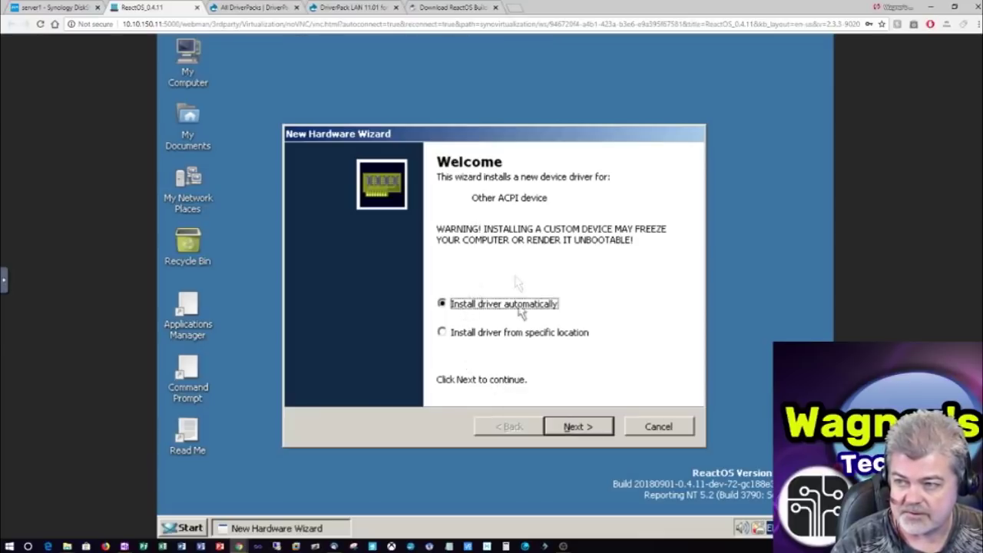
pyautogui.click(586, 428)
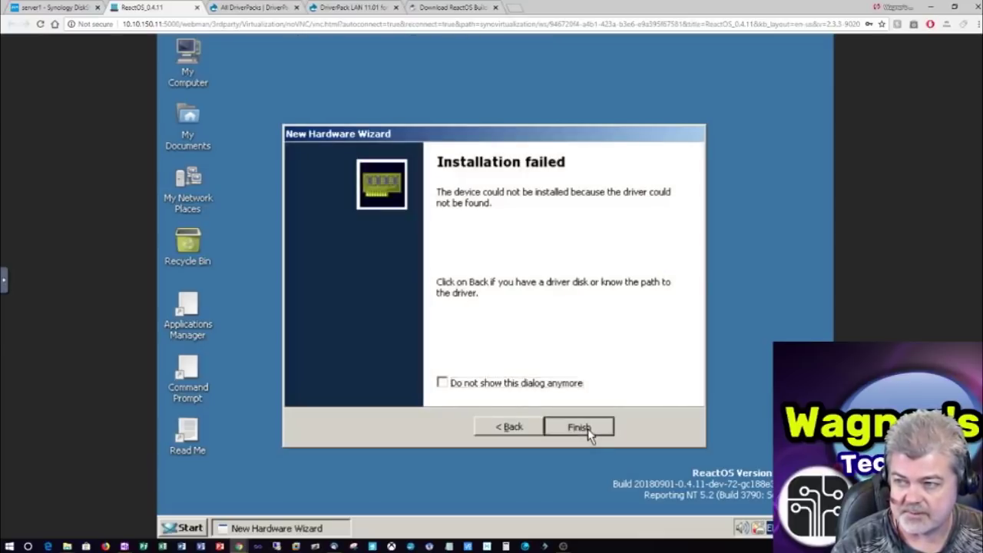
pyautogui.click(587, 428)
pyautogui.click(588, 429)
pyautogui.click(587, 428)
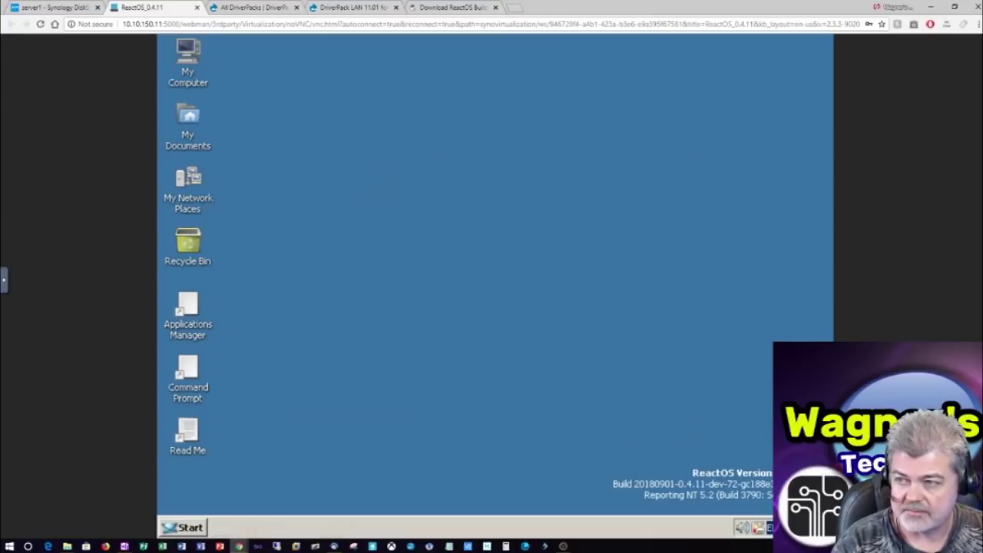
pyautogui.click(587, 428)
pyautogui.click(587, 428)
pyautogui.click(587, 427)
pyautogui.click(587, 428)
pyautogui.click(587, 428)
pyautogui.click(587, 427)
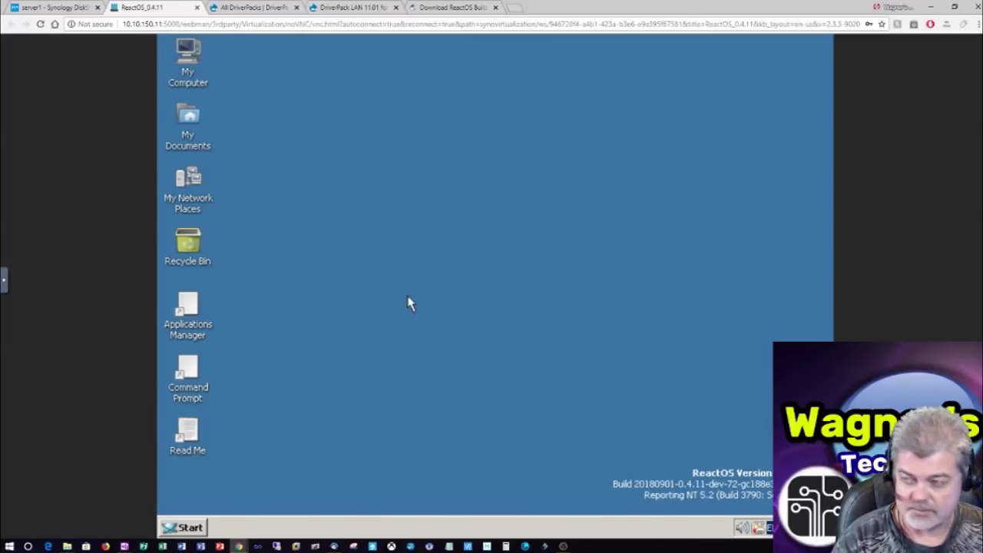
# - Check the ReactOS_0.4.11 virtual machine's network details in Virtual Machine Manager
pyautogui.click(61, 7)
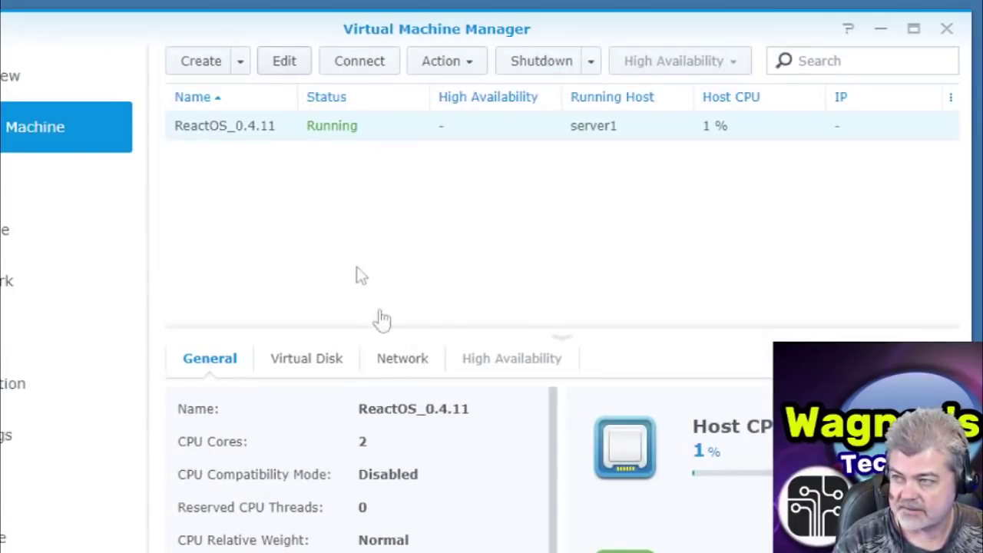
pyautogui.click(404, 361)
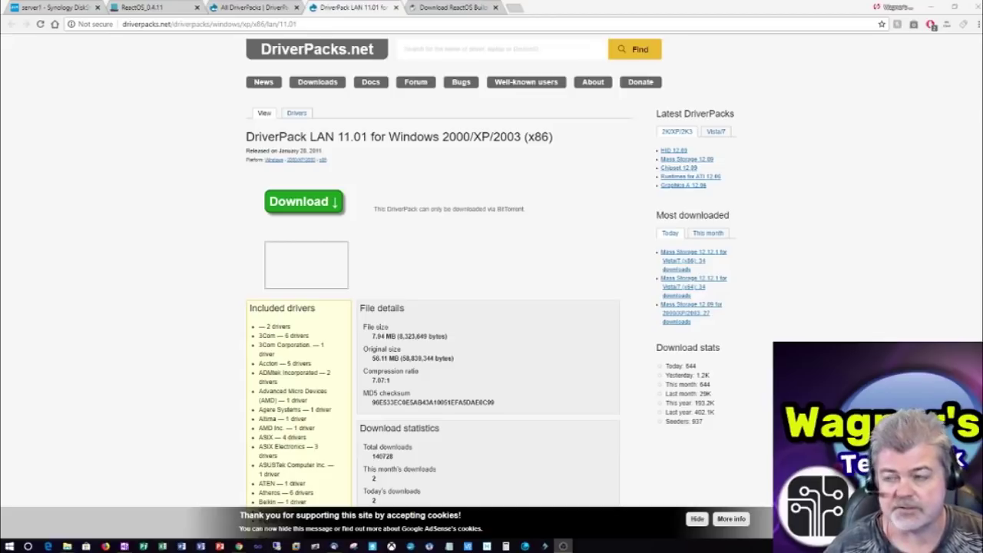
# - Browse the DriverPacks.net releases for LAN drivers and download the torrent of DriverPack LAN 11.01 for Windows 2000/XP/2003 (x86)
pyautogui.hotkey('ctrl', 'shift', 'Tab')
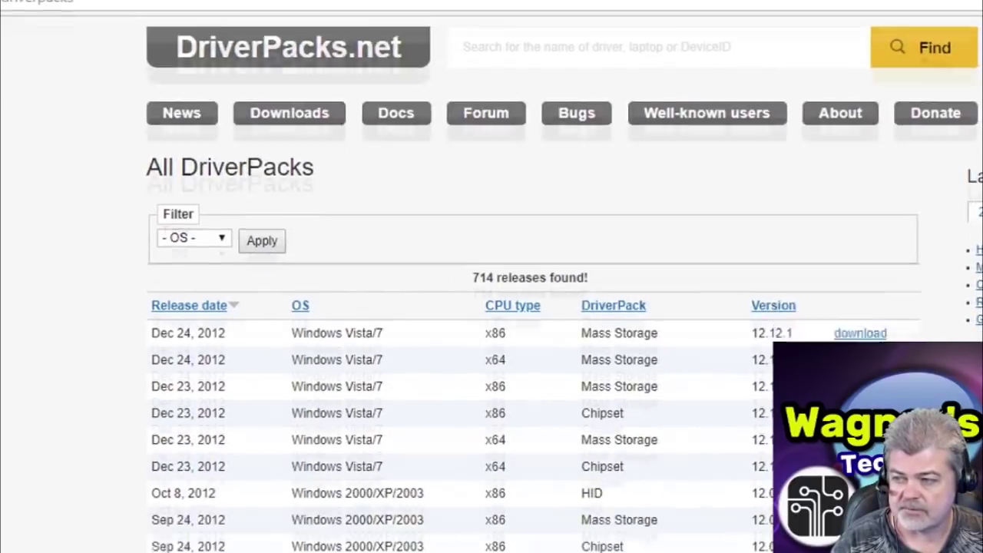
pyautogui.scroll(-20, 725, 433)
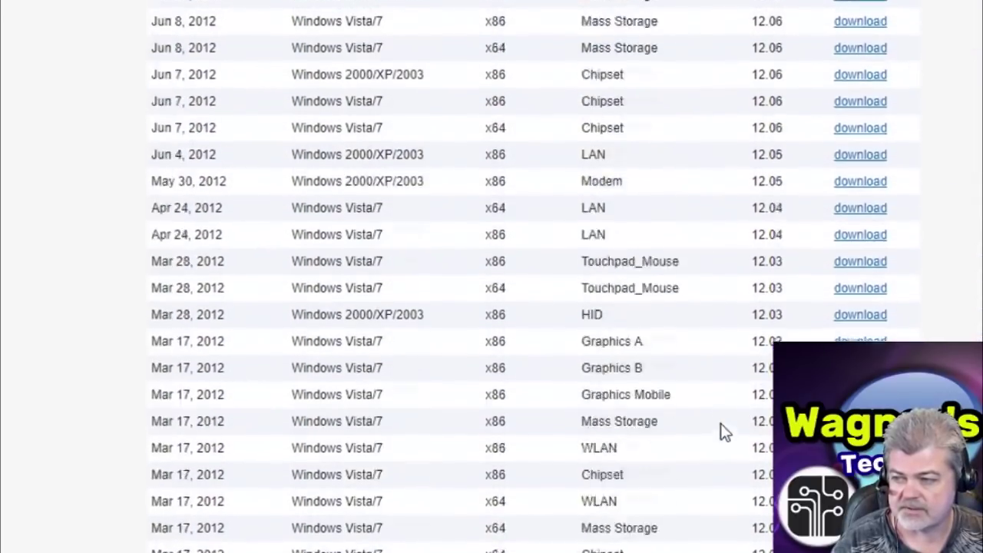
pyautogui.scroll(-10, 720, 425)
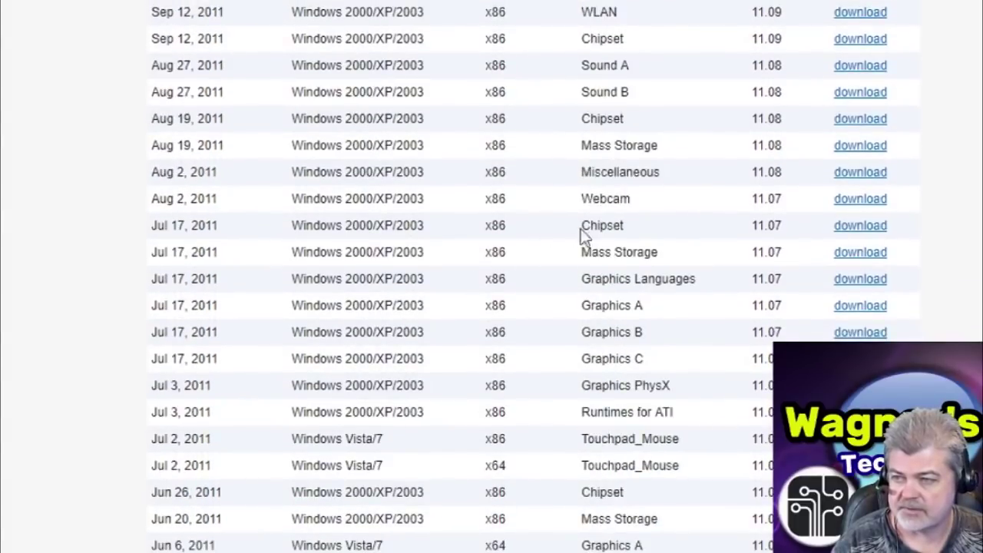
pyautogui.scroll(3, 626, 238)
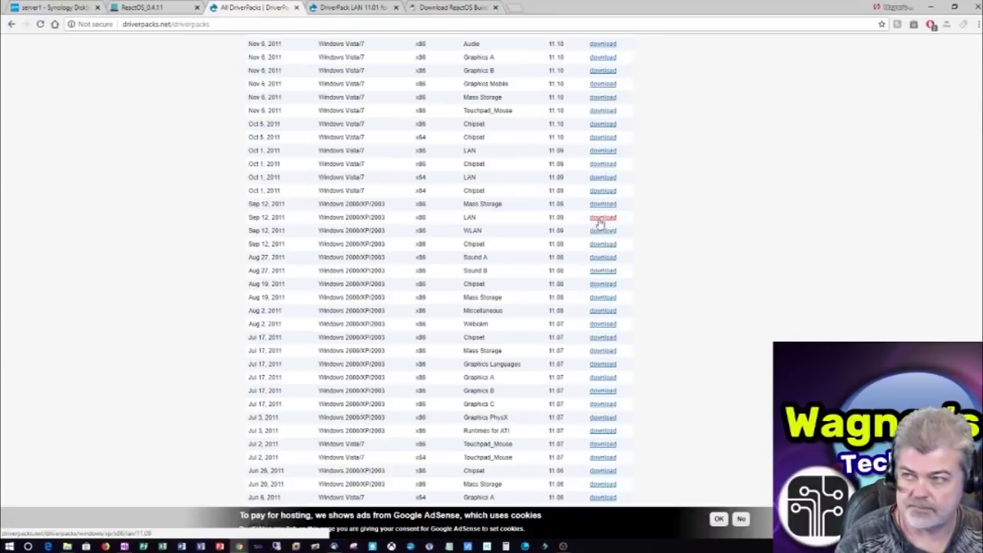
pyautogui.click(855, 161)
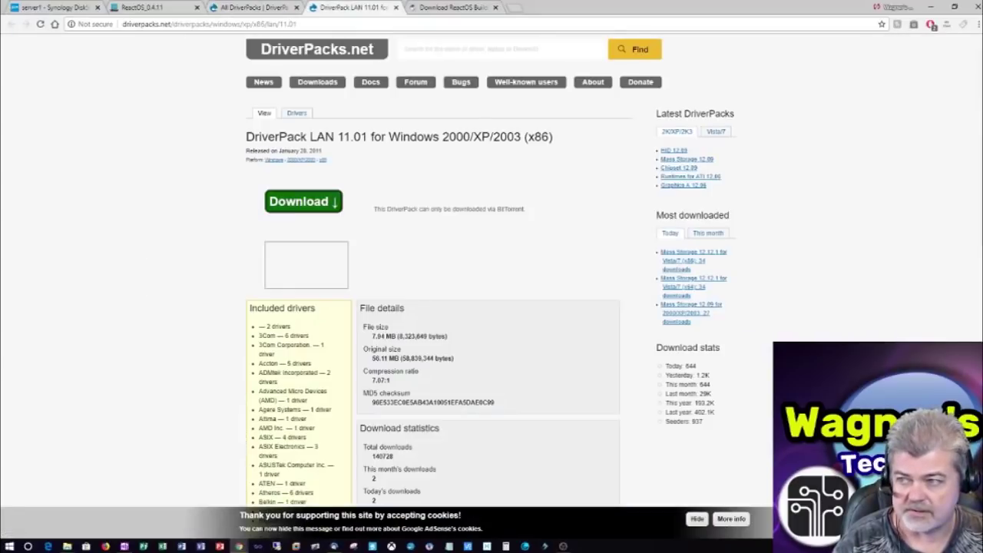
pyautogui.click(303, 201)
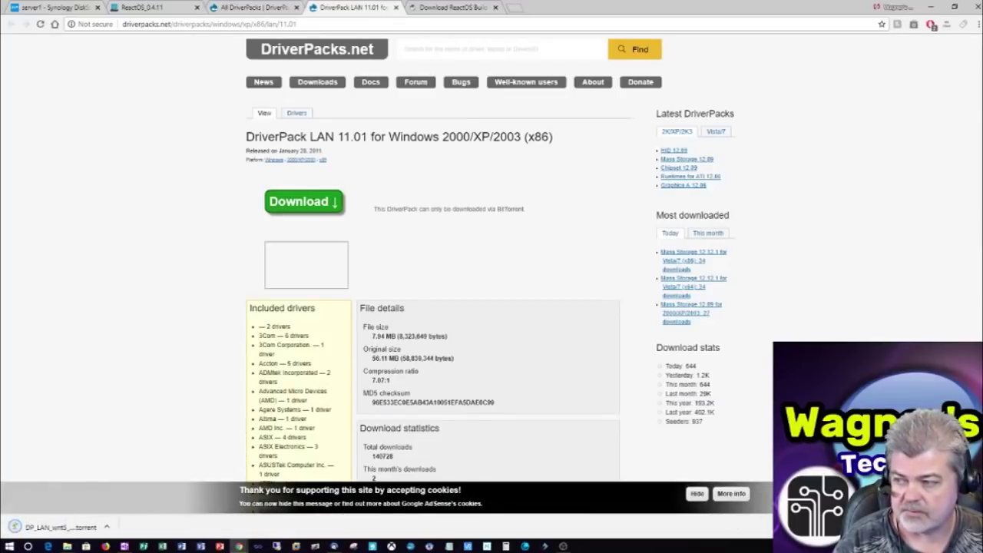
pyautogui.click(107, 527)
pyautogui.click(124, 461)
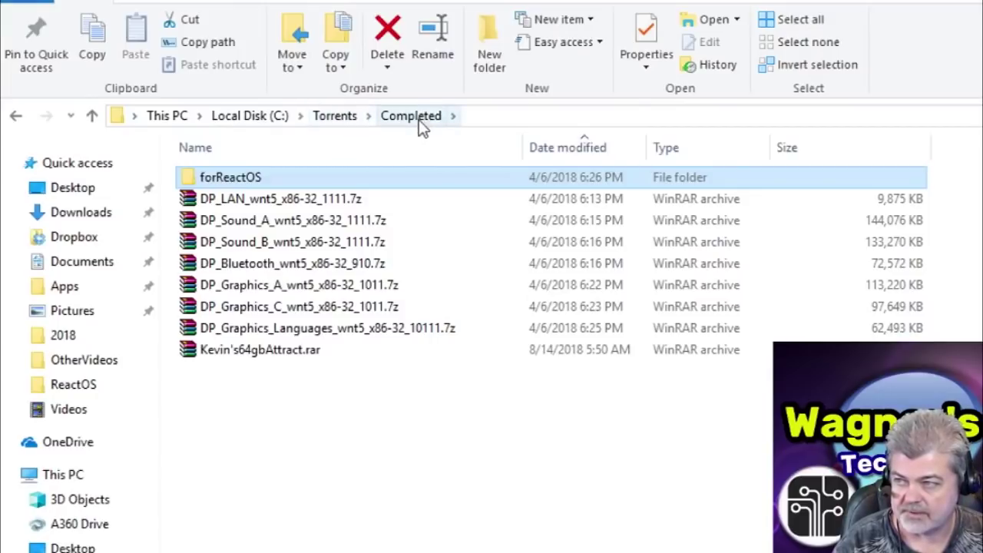
# - Search the extracted DP_LAN_wnt5_x86-32_1111 folder inside forReactOS for e1000
pyautogui.doubleClick(235, 178)
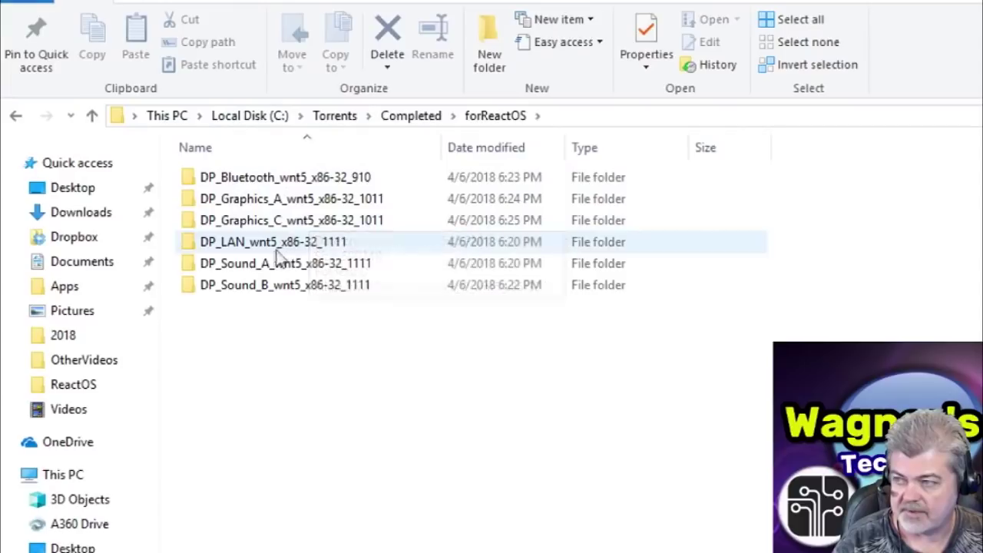
pyautogui.moveTo(222, 254)
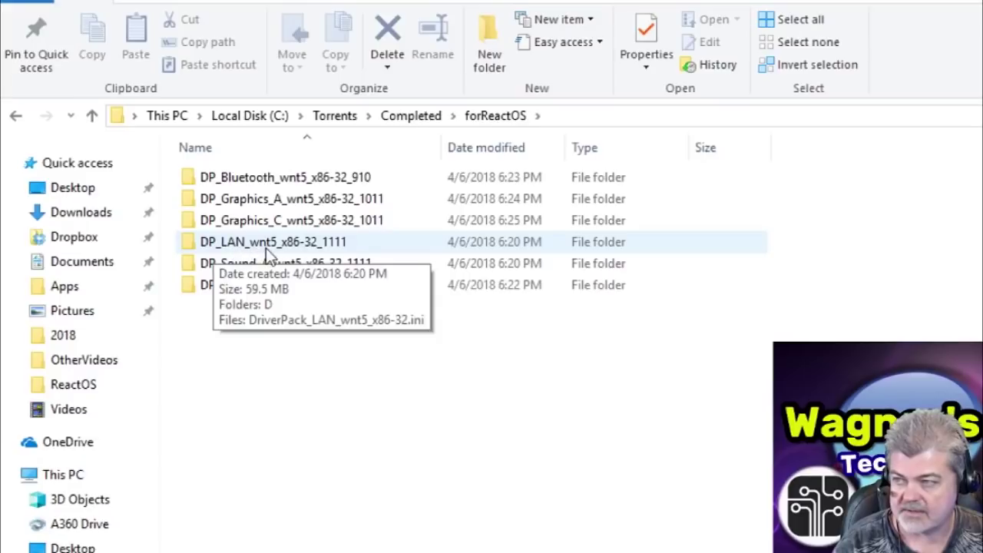
pyautogui.doubleClick(341, 257)
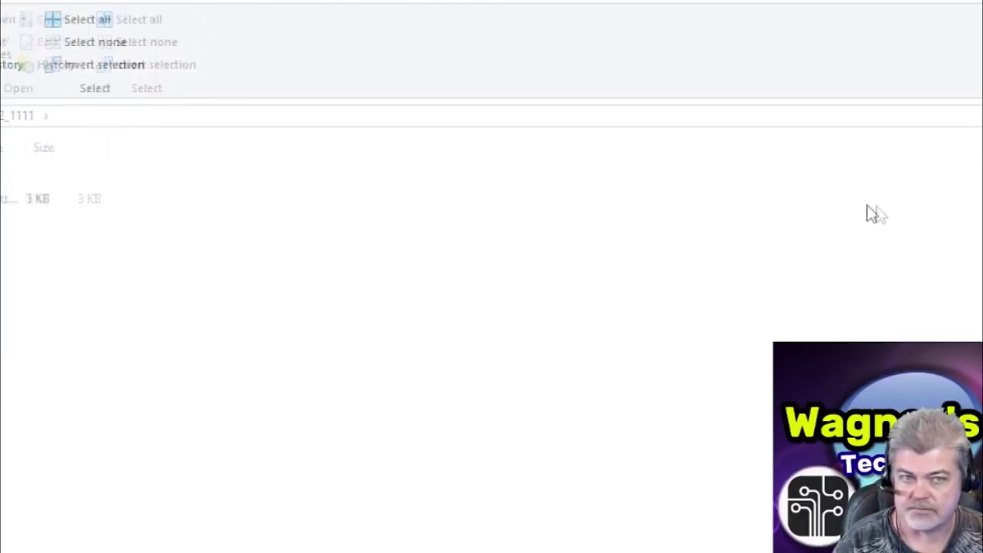
pyautogui.click(856, 118)
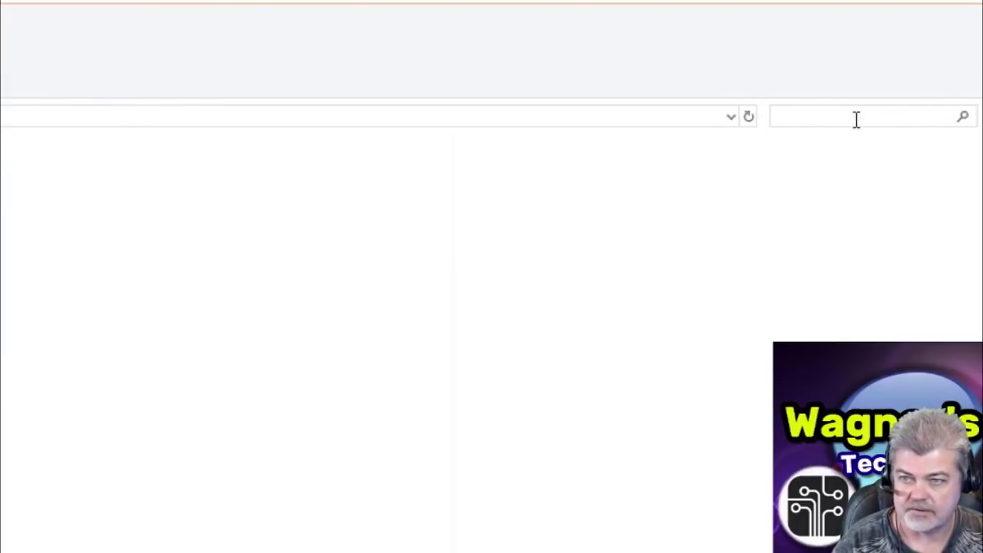
pyautogui.write('e1000')
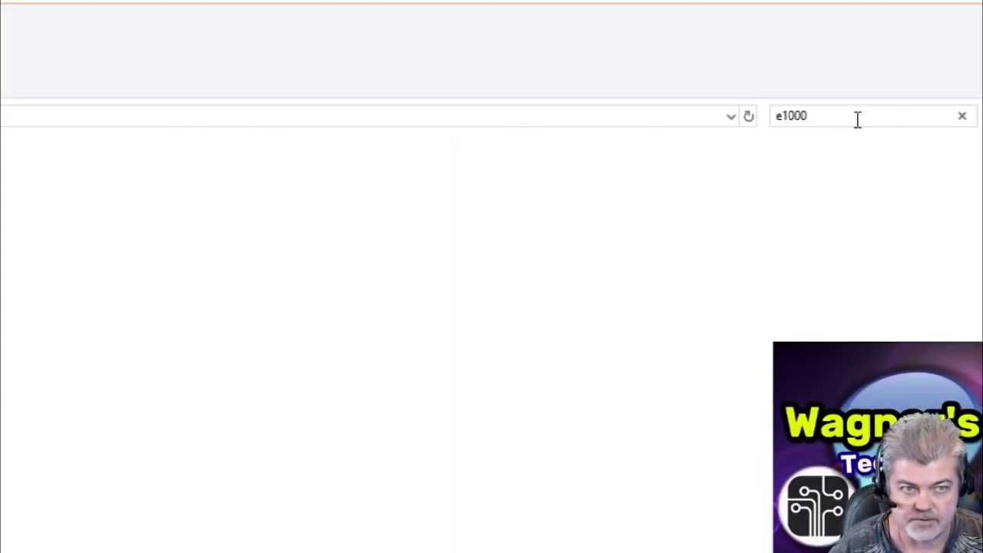
pyautogui.press('Return')
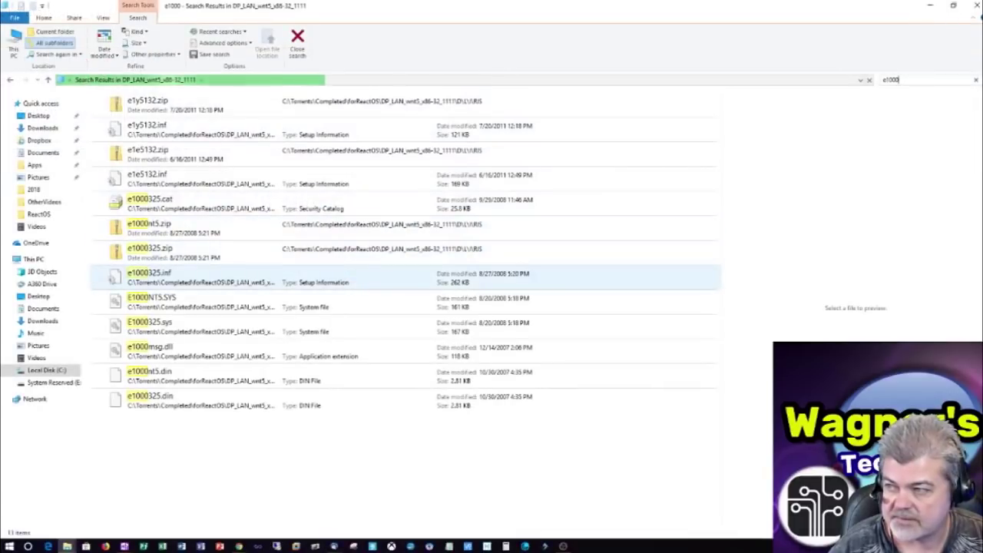
# - Open the folder that contains the E1000NT5.SYS driver file and copy its path
pyautogui.press('Down')
pyautogui.press('Down')
pyautogui.press('Up')
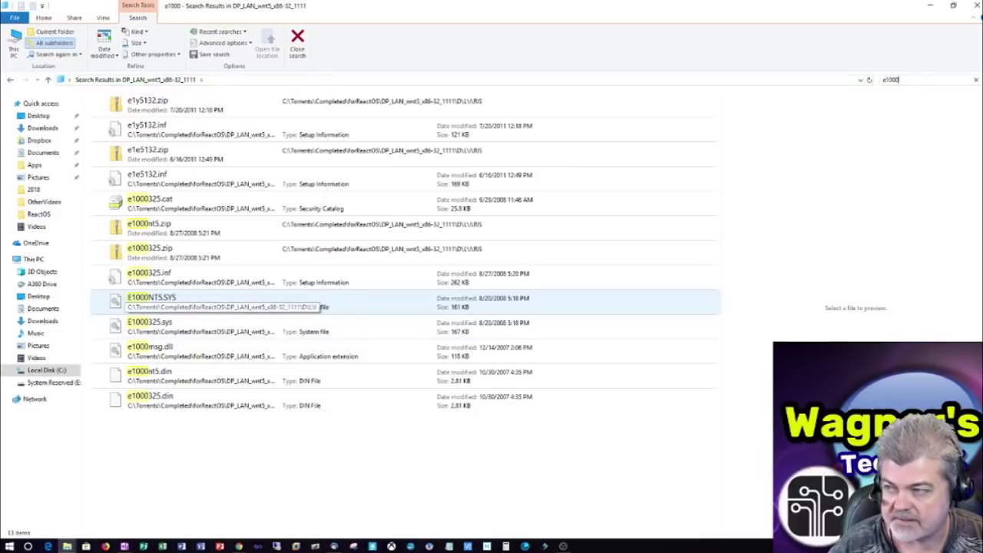
pyautogui.click(314, 307)
pyautogui.hotkey('shift', 'F10')
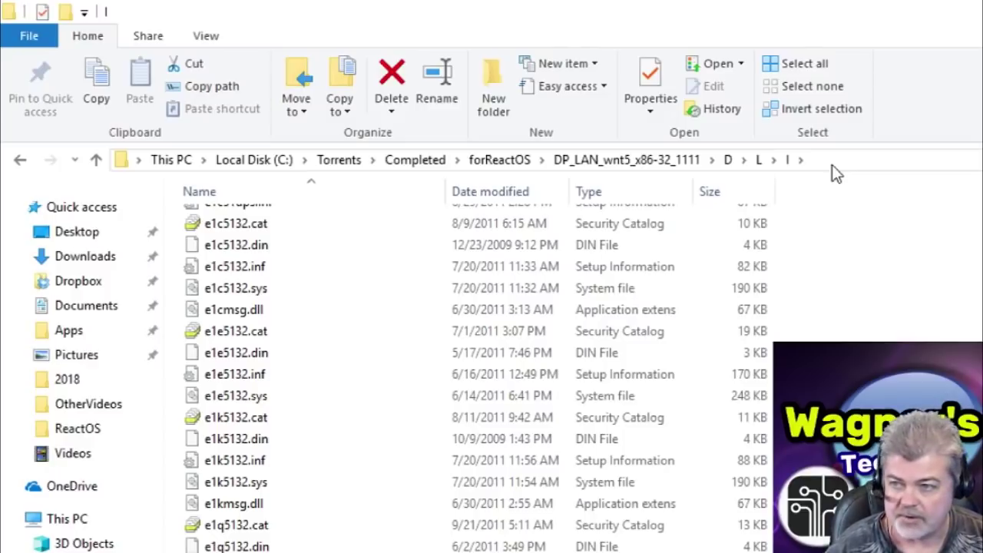
pyautogui.click(833, 165)
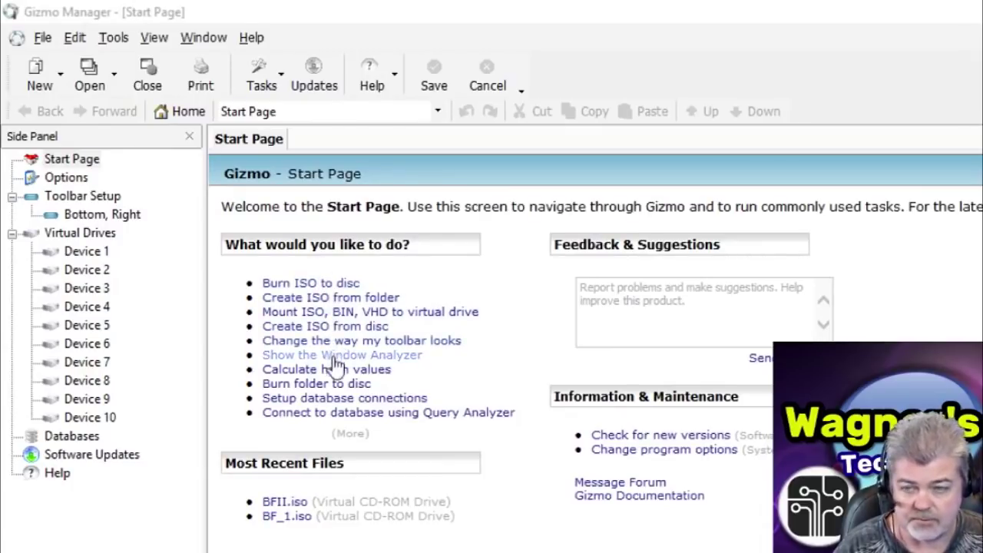
# - In Gizmo Manager, start creating an ISO from a folder, using the copied DP_LAN_wnt5_x86-32_1111\D\L\I path as source folder
pyautogui.click(320, 299)
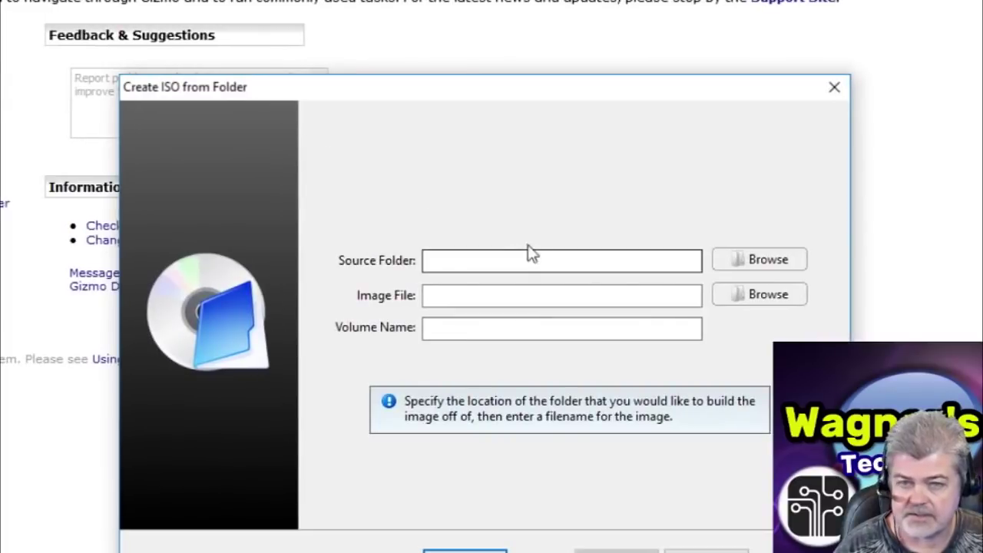
pyautogui.click(522, 258)
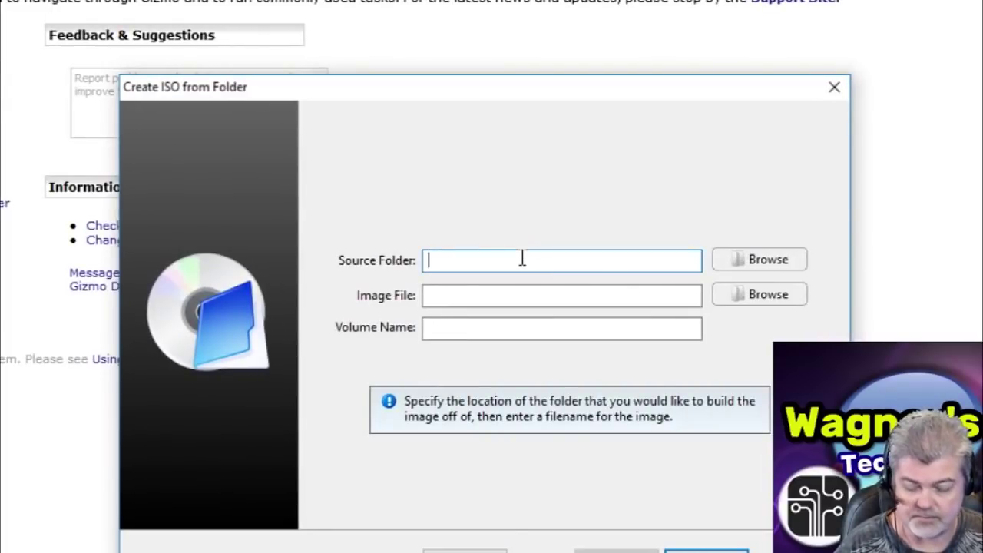
pyautogui.hotkey('ctrl', 'v')
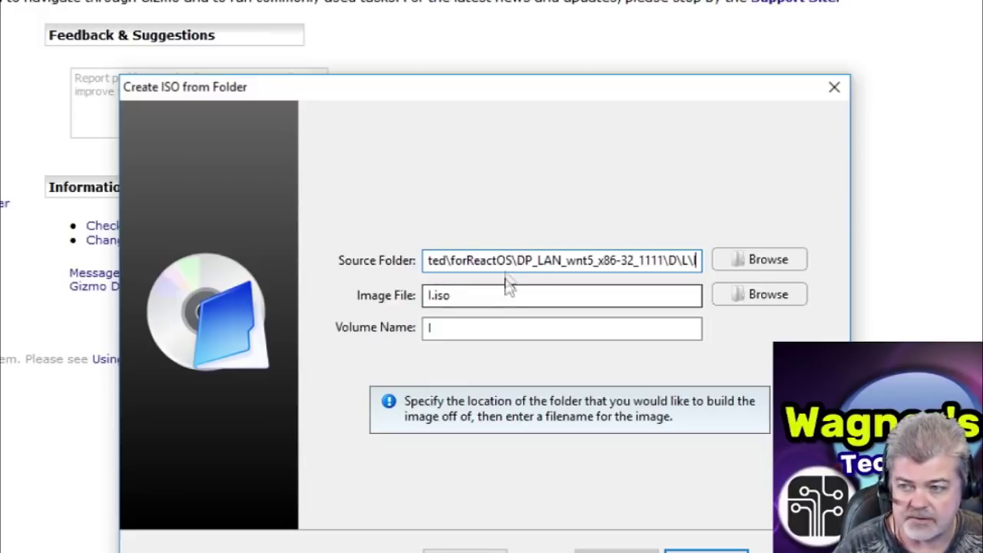
# - Browse for the image file's save location and go to \\server1
pyautogui.click(469, 294)
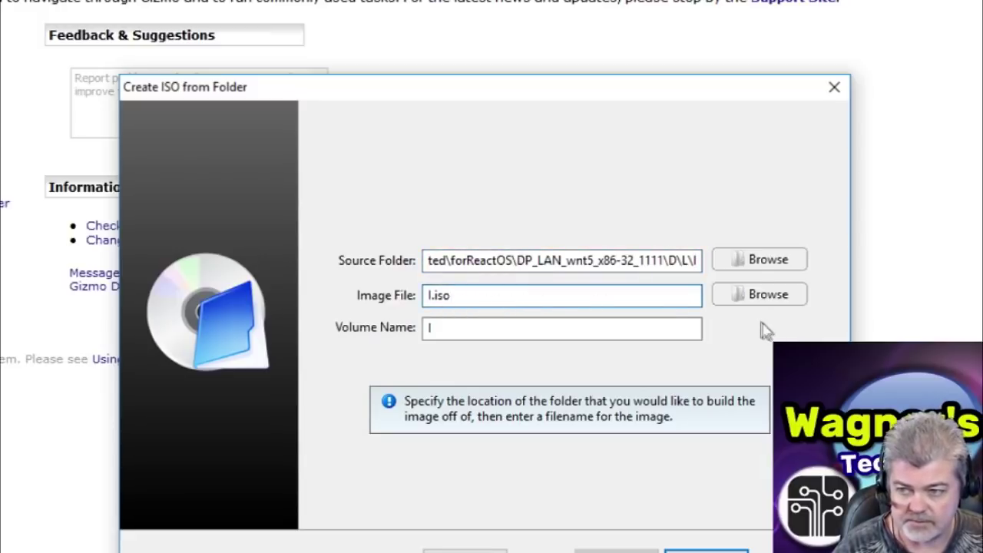
pyautogui.click(749, 293)
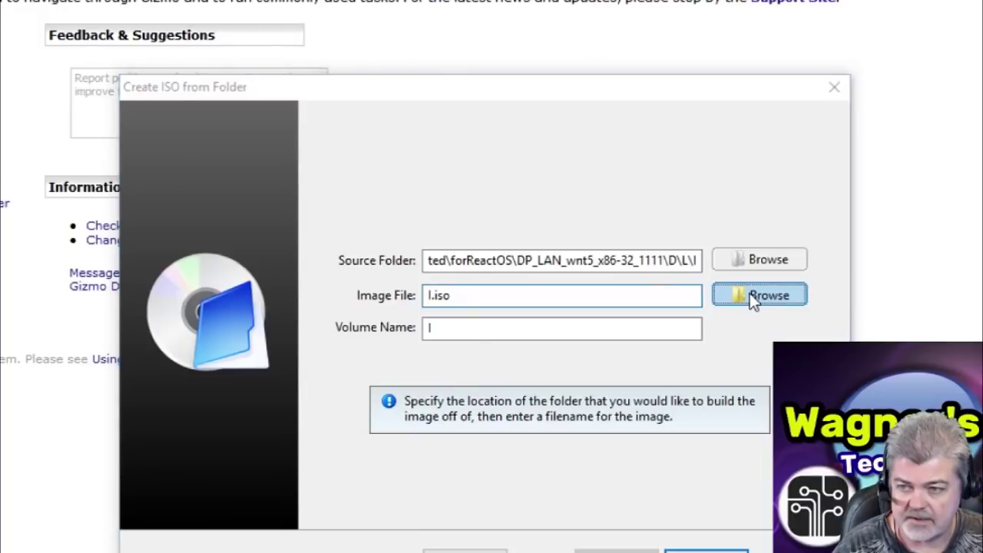
pyautogui.click(530, 172)
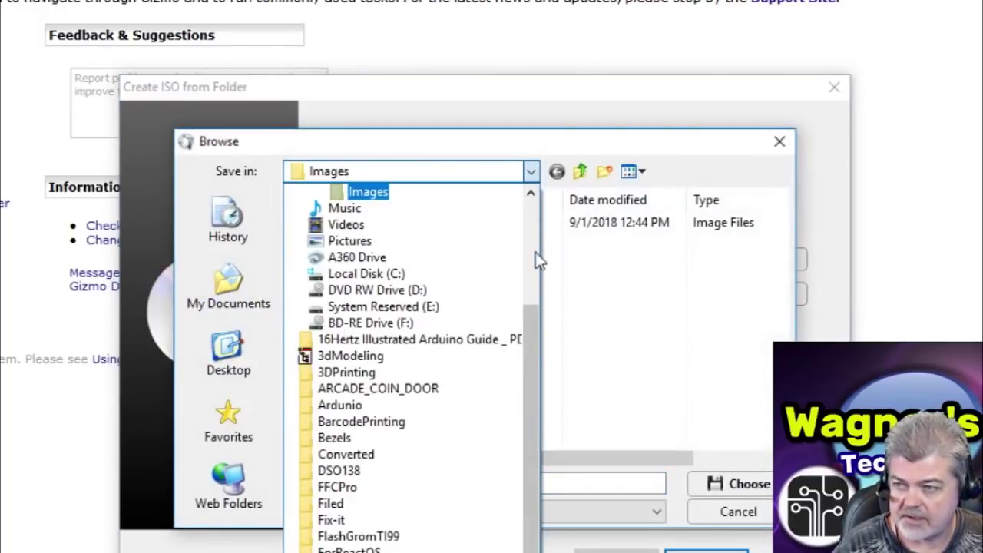
pyautogui.scroll(5, 534, 259)
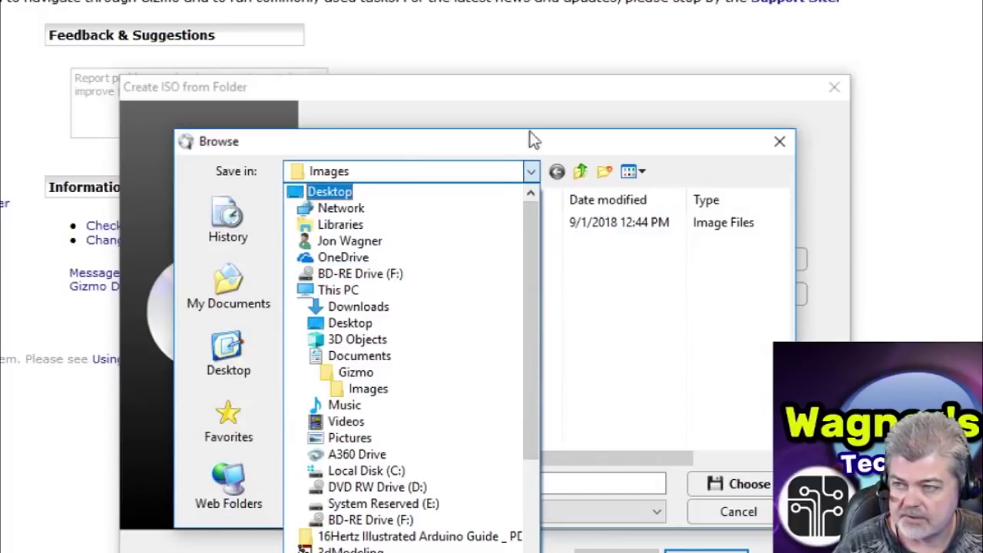
pyautogui.click(532, 172)
pyautogui.click(437, 457)
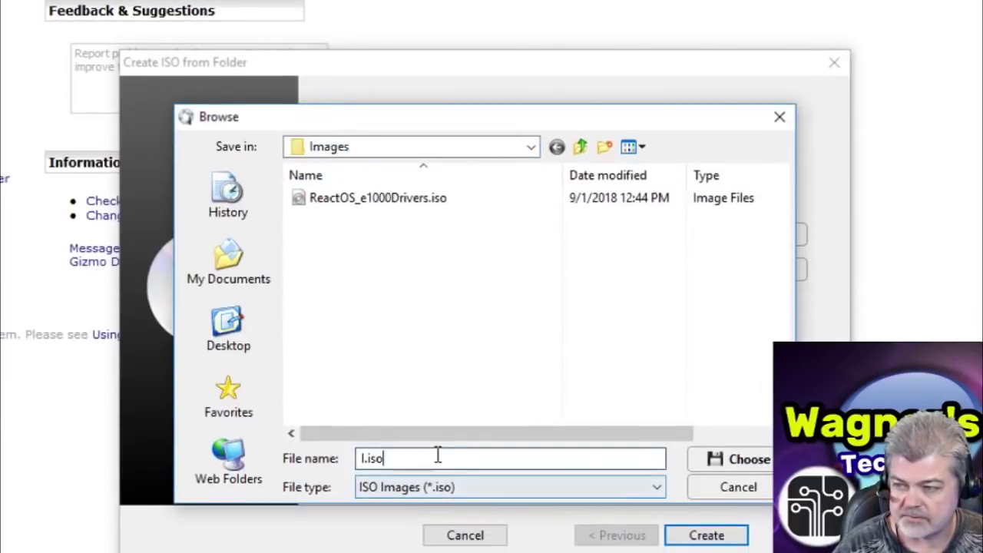
pyautogui.doubleClick(437, 457)
pyautogui.write('\\\\server1')
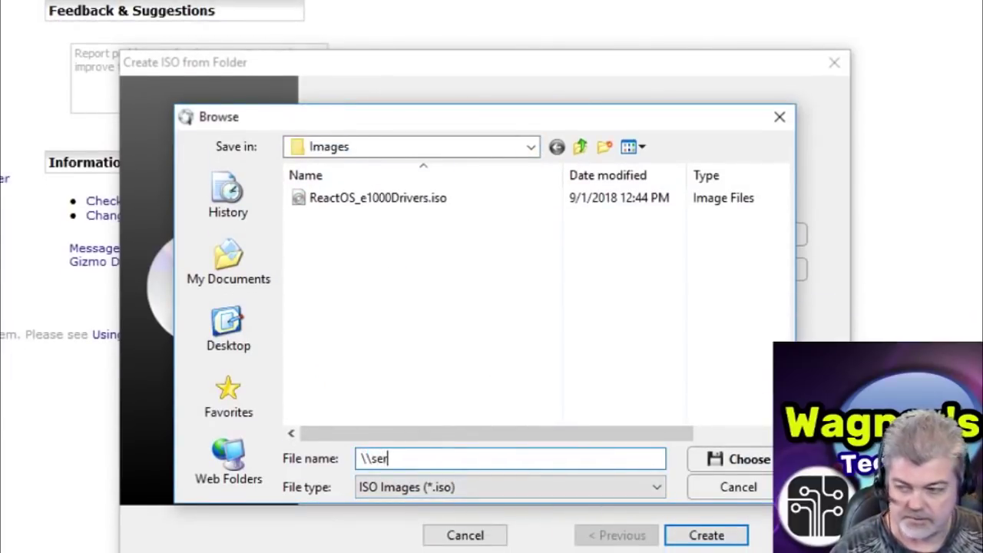
pyautogui.press('Return')
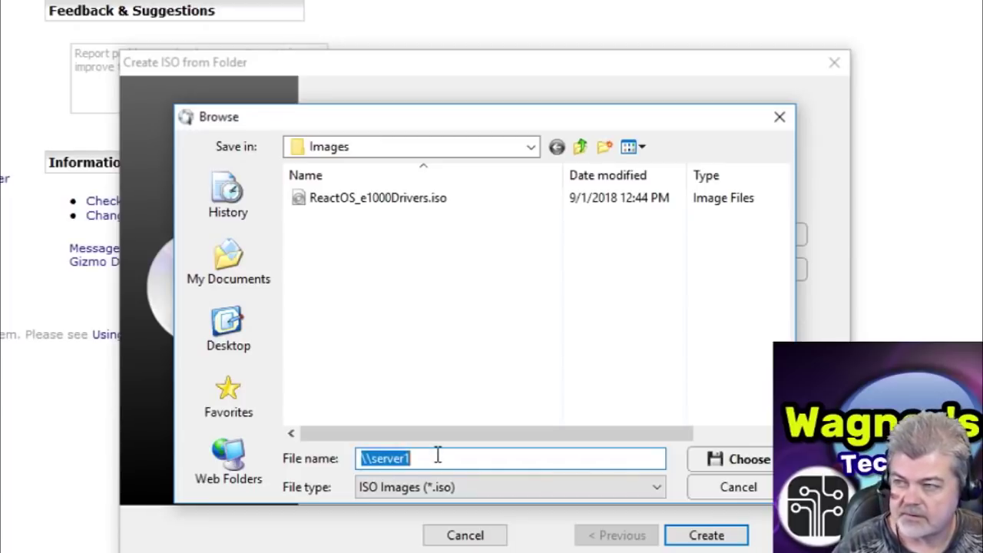
# - Go to the software\ISOs\ReactOS folder on server1 as the image file's save location
pyautogui.scroll(-2, 461, 322)
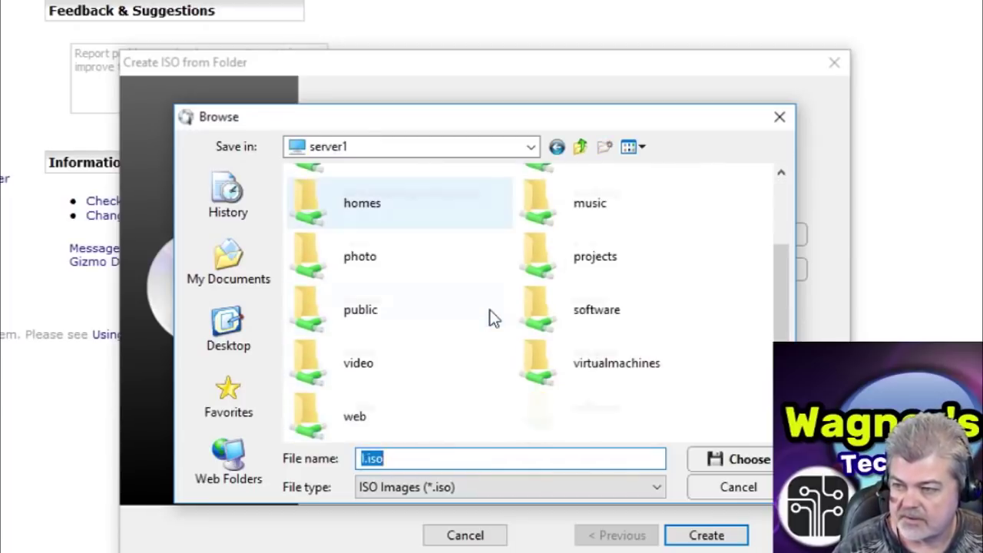
pyautogui.click(593, 312)
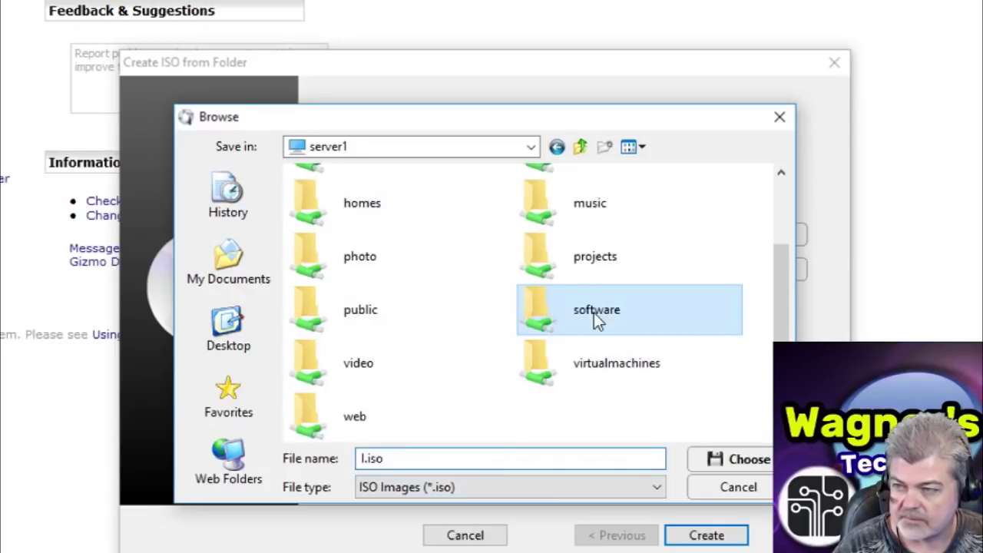
pyautogui.doubleClick(594, 312)
pyautogui.scroll(-5, 413, 305)
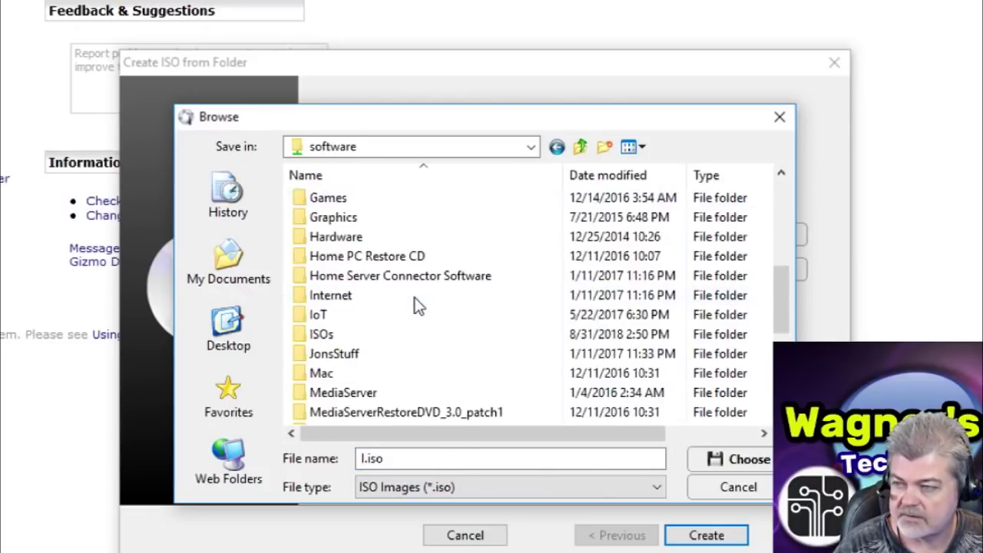
pyautogui.scroll(-2, 415, 304)
pyautogui.scroll(-2, 384, 287)
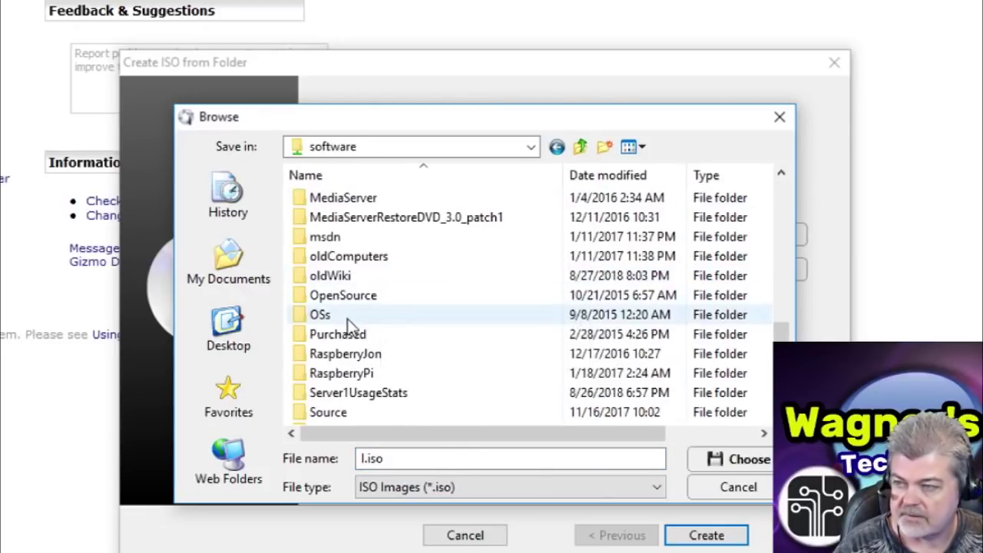
pyautogui.scroll(4, 344, 323)
pyautogui.scroll(-2, 345, 330)
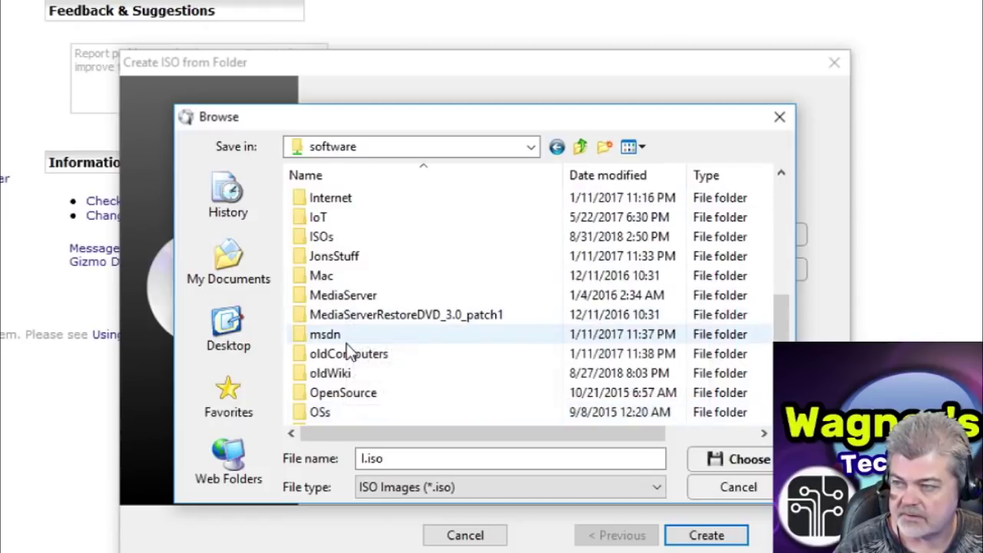
pyautogui.doubleClick(322, 238)
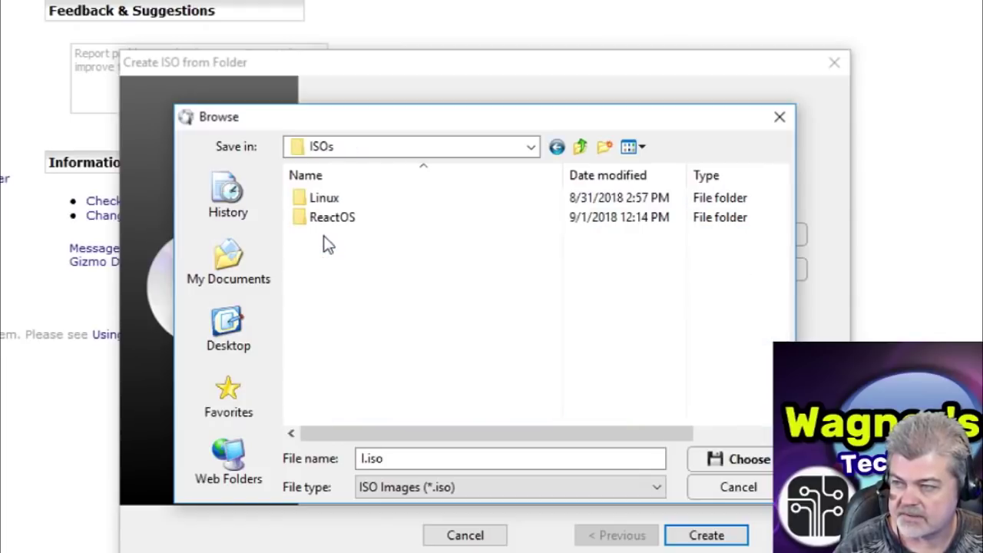
pyautogui.doubleClick(340, 223)
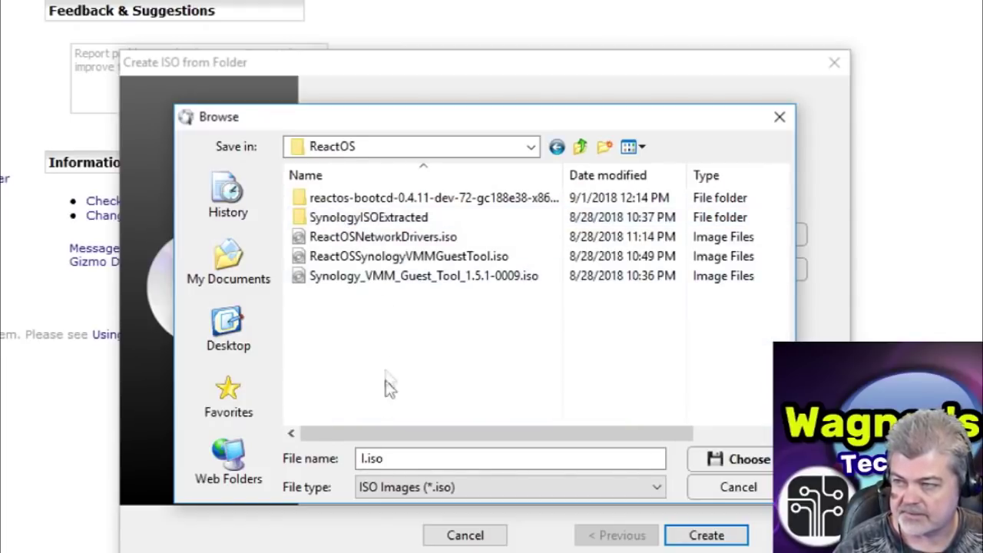
# - Name the image file ReactOSNetworkDrivers1.iso, accept the save location and enter Network as the volume name
pyautogui.click(402, 457)
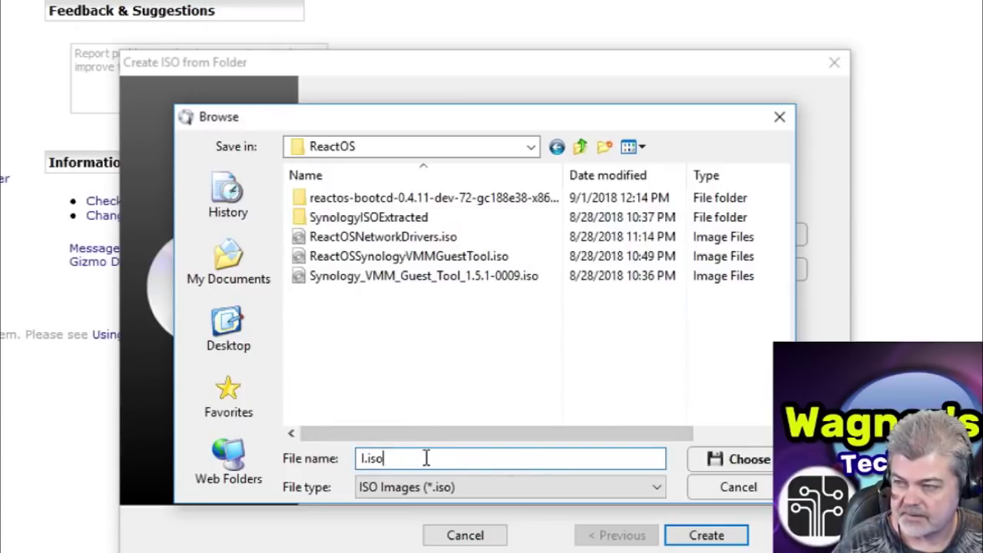
pyautogui.moveTo(423, 457); pyautogui.dragTo(338, 455)
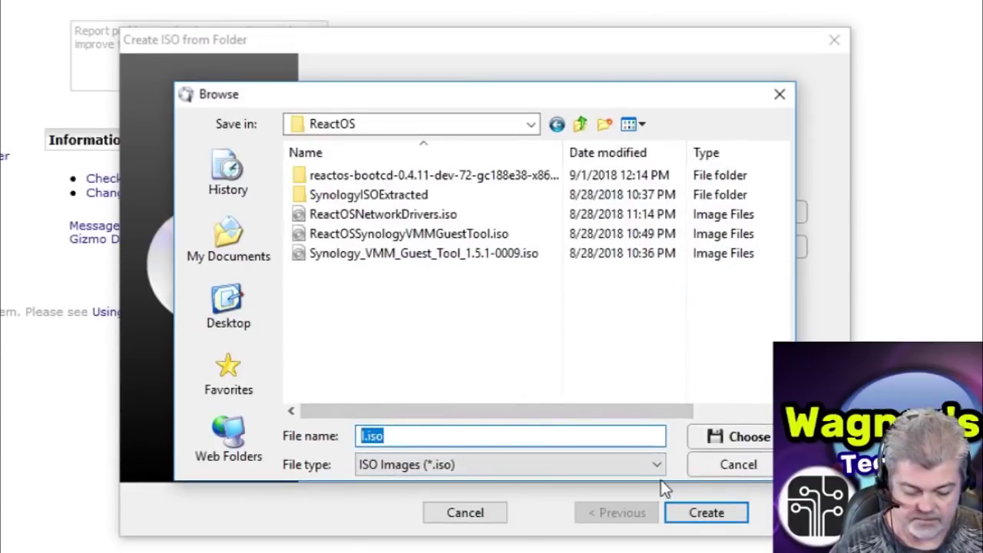
pyautogui.write('ReactOS')
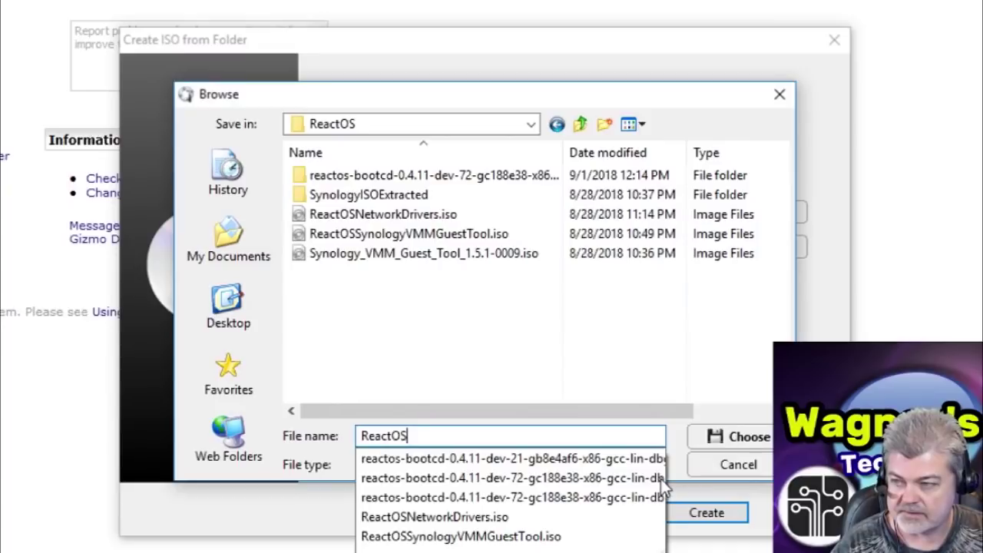
pyautogui.write('NetworkDrivers1.iso')
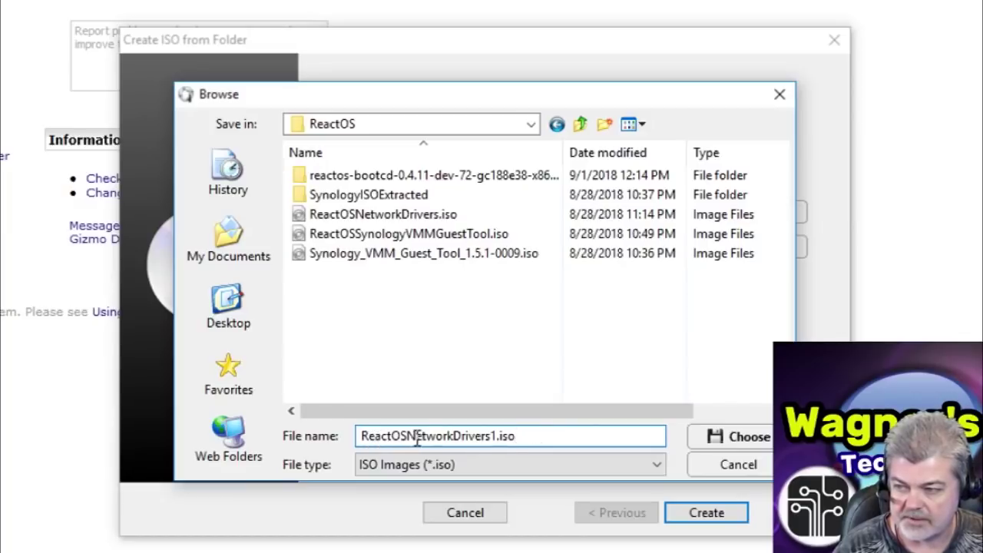
pyautogui.click(739, 440)
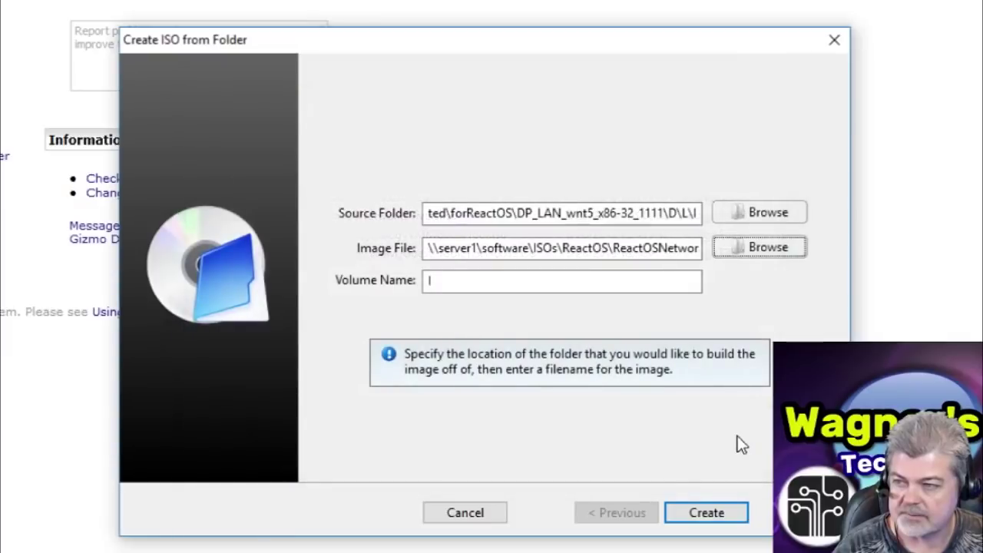
pyautogui.click(473, 280)
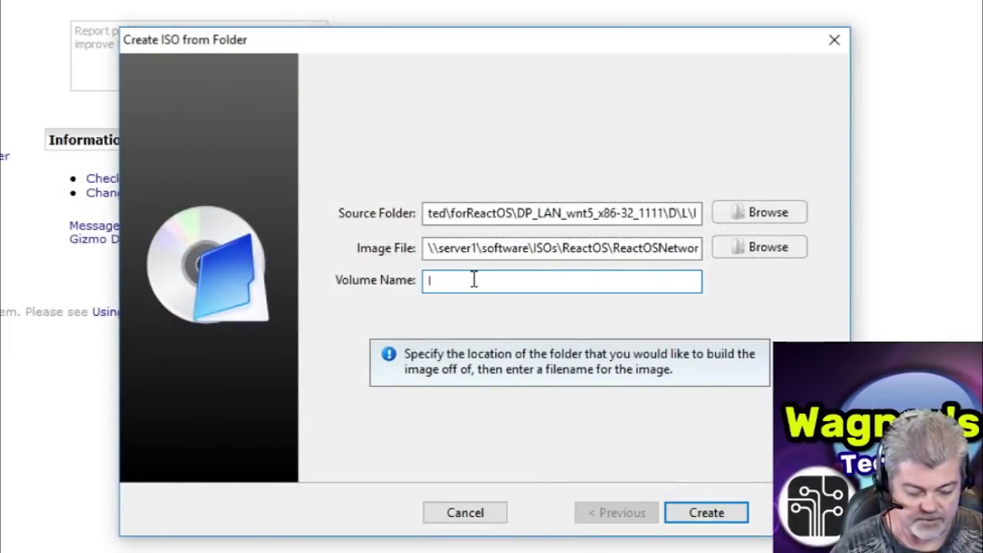
pyautogui.write('Network')
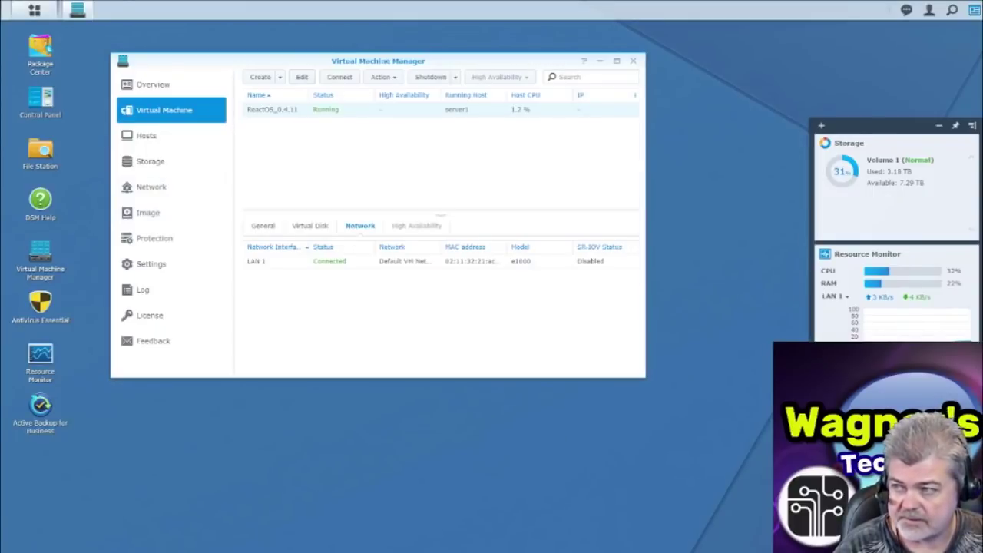
# - In Virtual Machine Manager, start creating a system image named ReactOS Network Drivers
pyautogui.click(153, 213)
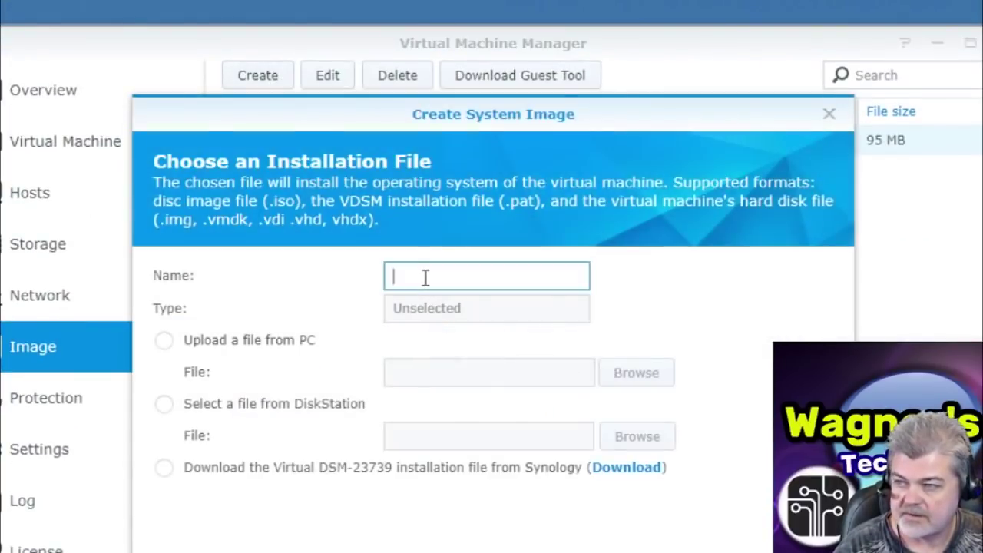
pyautogui.write('Reac')
pyautogui.write('tSO')
pyautogui.press('BackSpace')
pyautogui.press('BackSpace')
pyautogui.press('BackSpace')
pyautogui.write('tOS ')
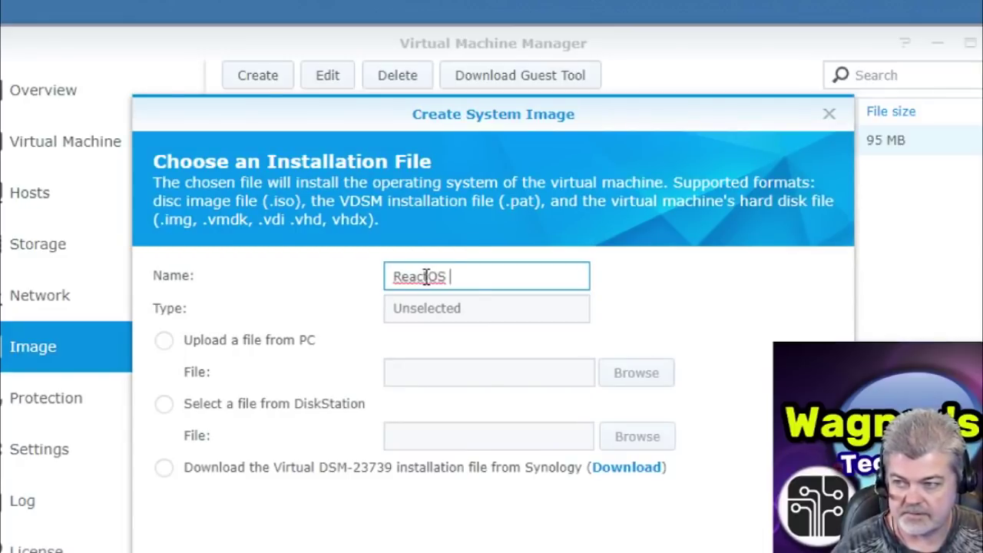
pyautogui.write('Network Drivers')
# - Choose ReactOSNetworkDrivers1.iso from the DiskStation folder software/ISOs/ReactOS as the image's source file
pyautogui.click(164, 403)
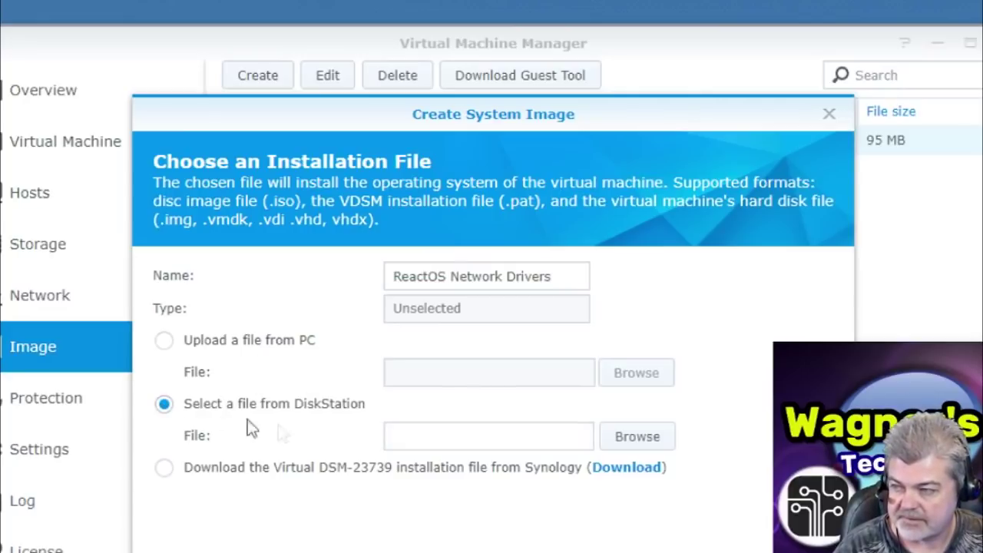
pyautogui.click(639, 440)
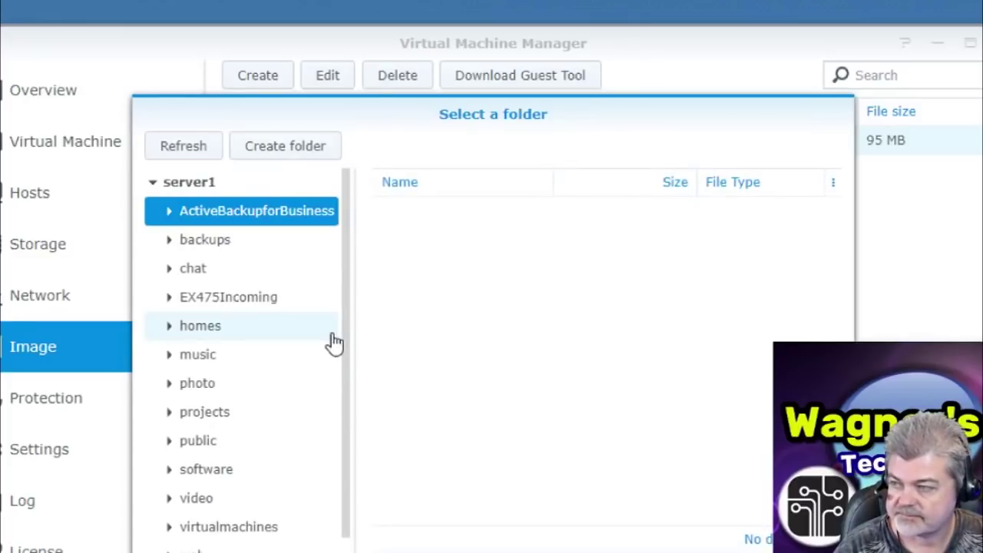
pyautogui.click(246, 452)
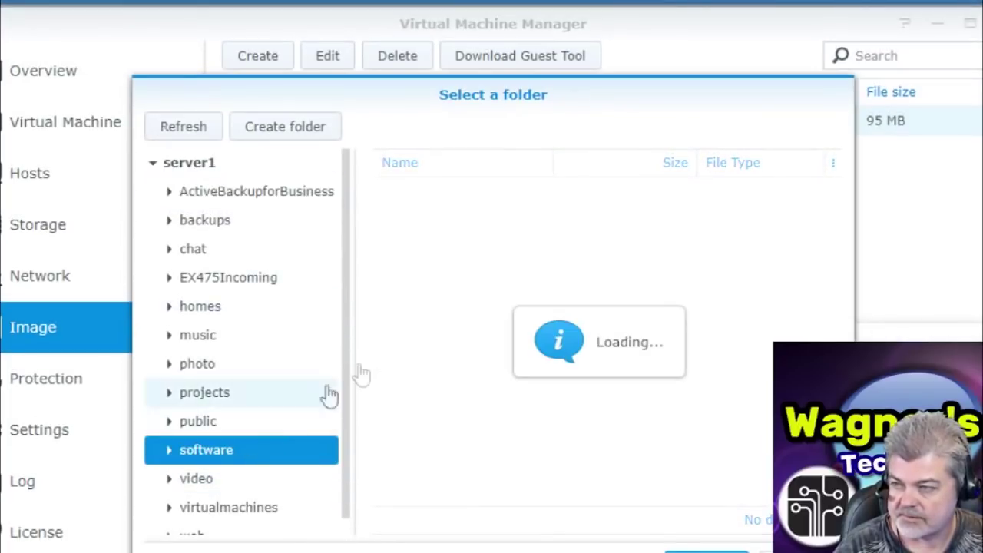
pyautogui.scroll(-6, 449, 345)
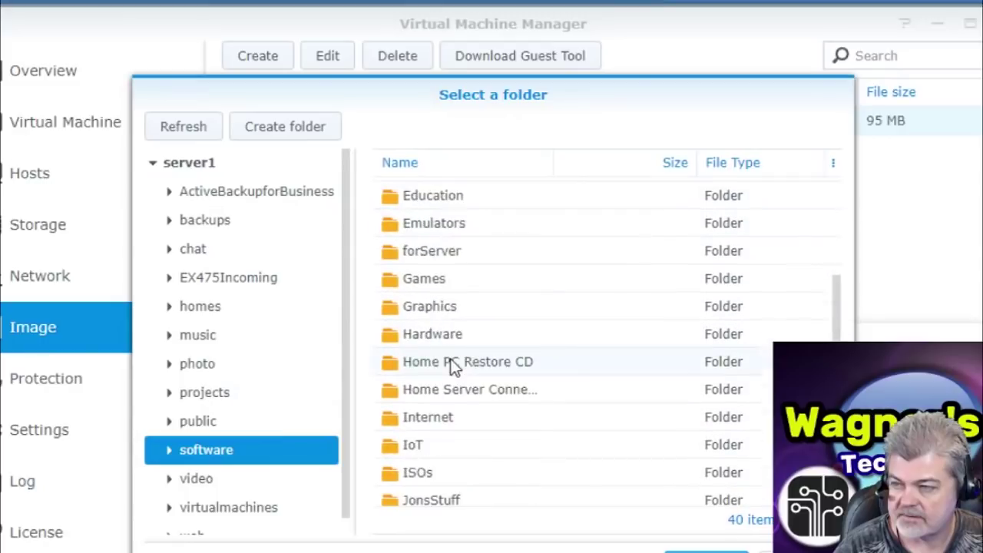
pyautogui.doubleClick(425, 340)
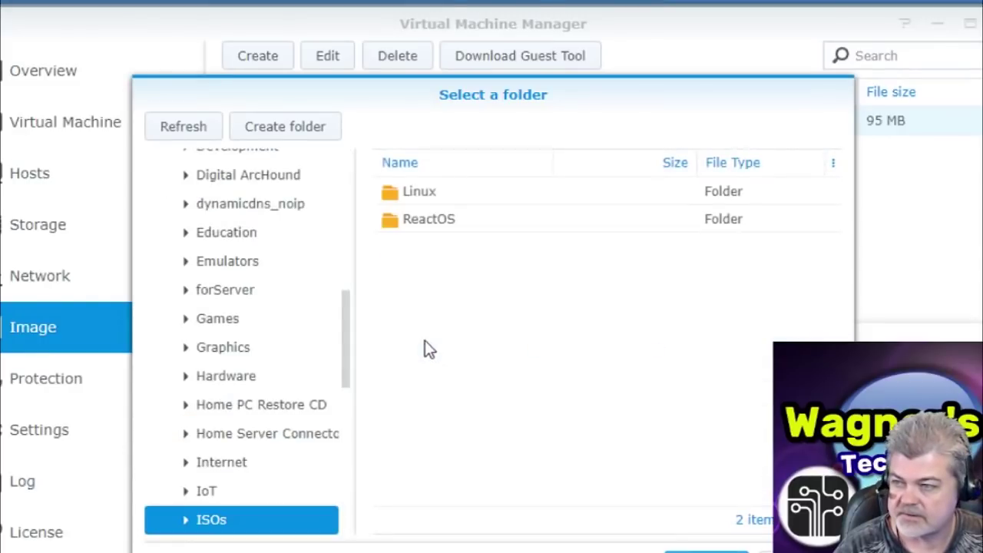
pyautogui.doubleClick(448, 218)
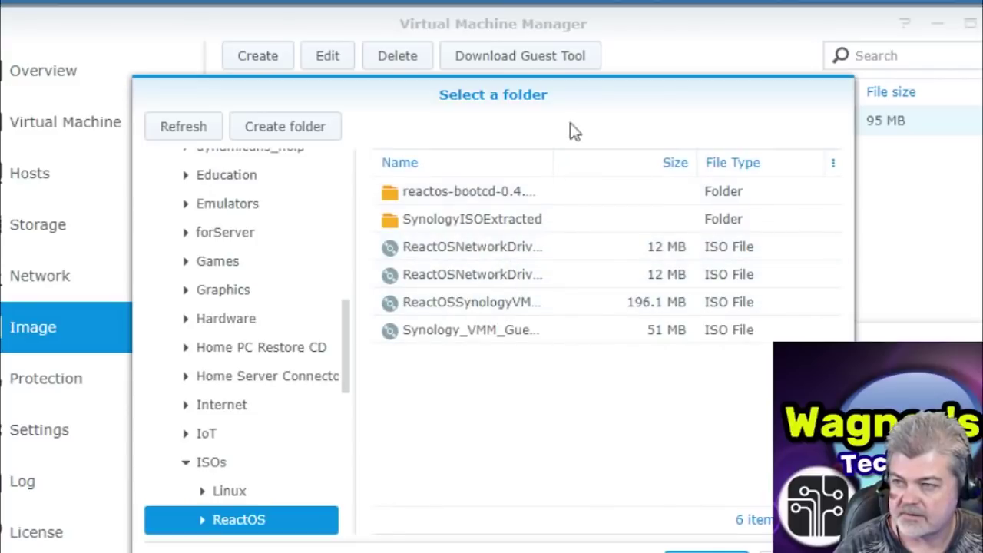
pyautogui.moveTo(555, 167); pyautogui.dragTo(725, 196)
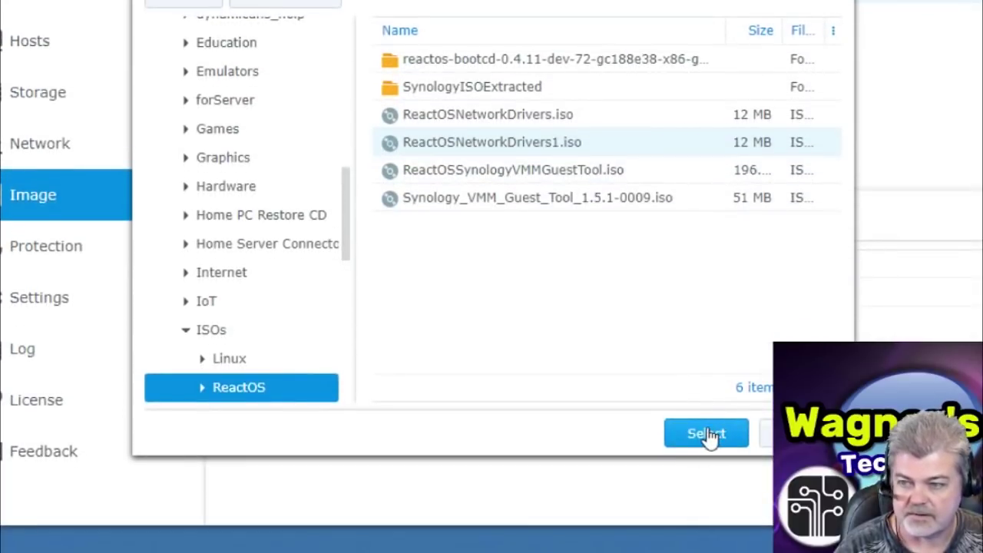
pyautogui.click(707, 434)
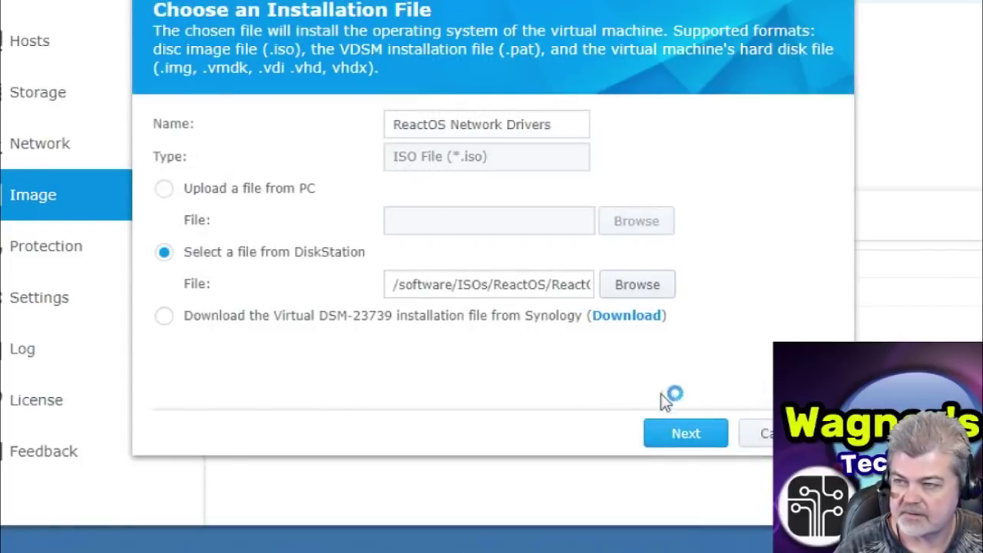
# - Store the system image on the server1 VM storage and apply its creation
pyautogui.click(689, 439)
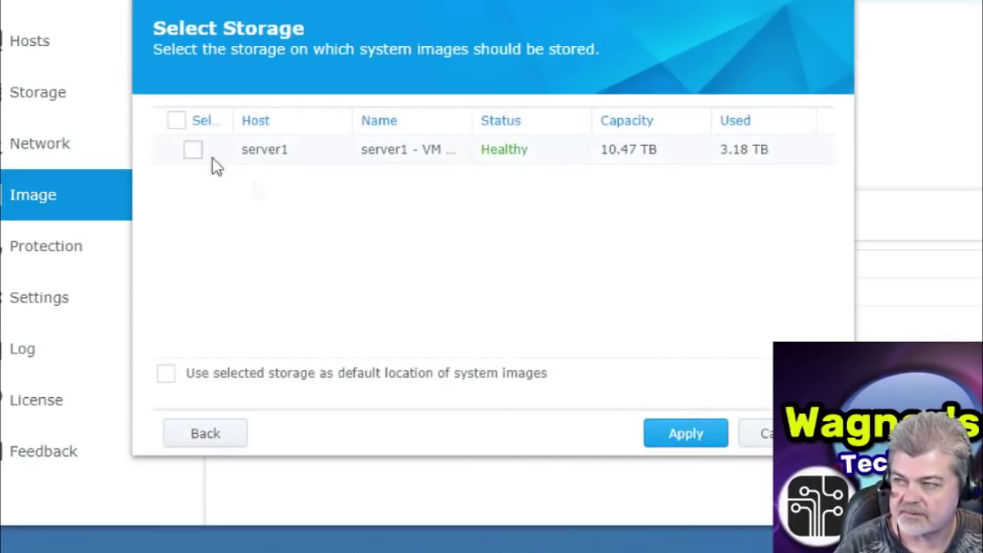
pyautogui.click(193, 149)
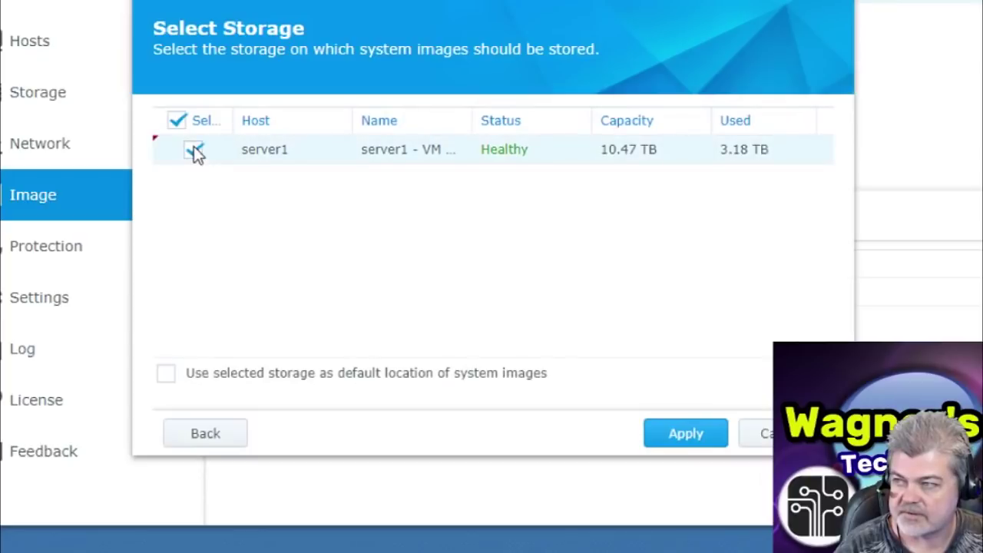
pyautogui.click(688, 437)
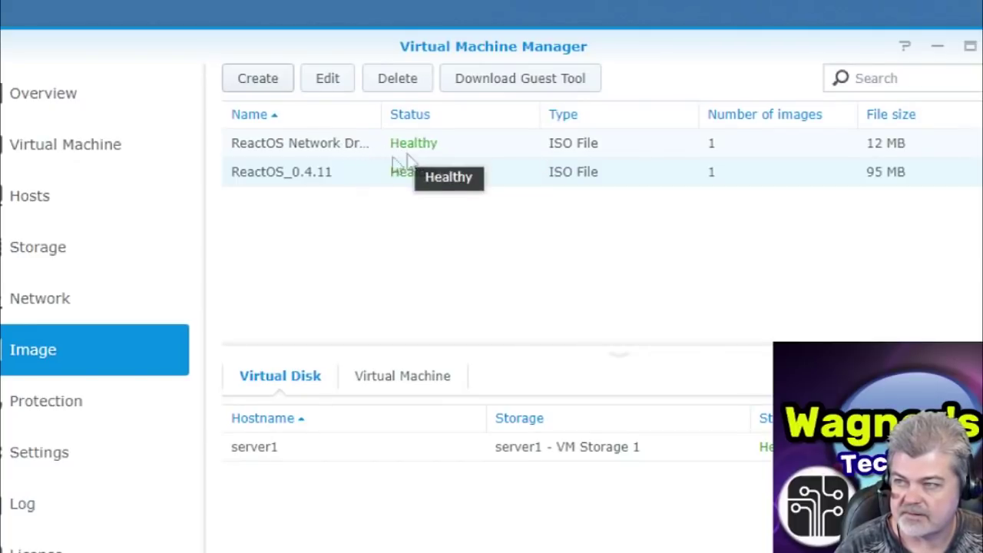
# - Edit the ReactOS_0.4.11 virtual machine to mount ReactOS Network Drivers as its additional ISO file
pyautogui.click(72, 149)
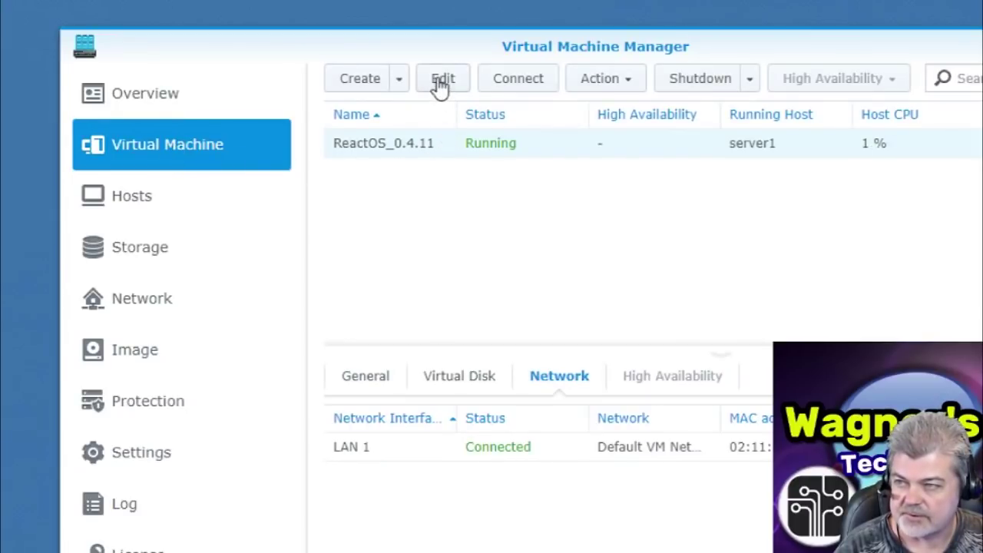
pyautogui.click(440, 83)
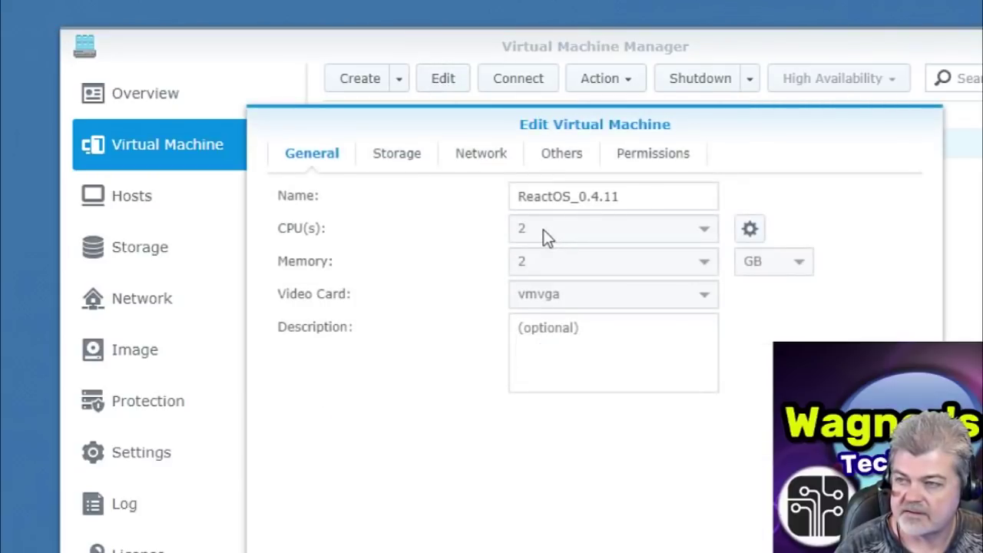
pyautogui.click(409, 158)
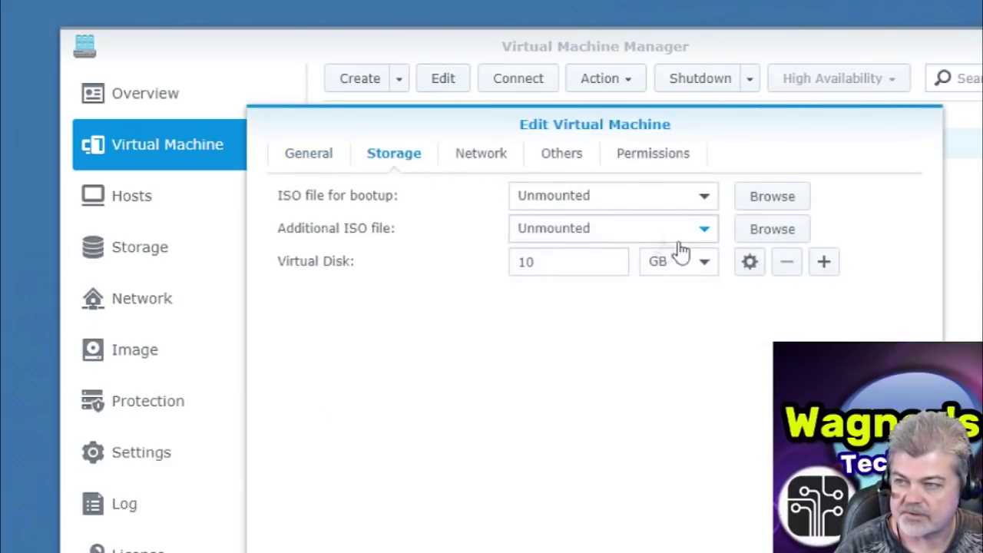
pyautogui.click(704, 235)
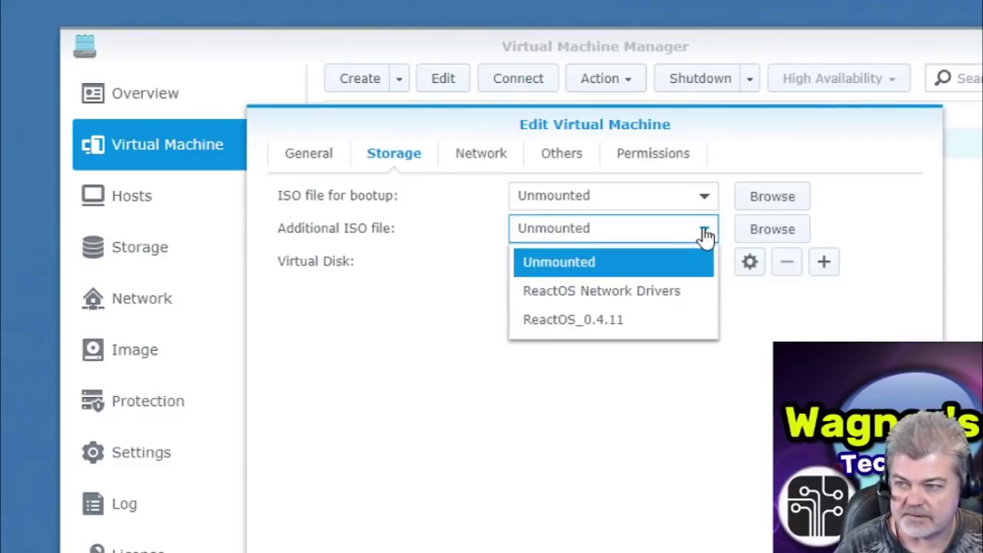
pyautogui.click(680, 299)
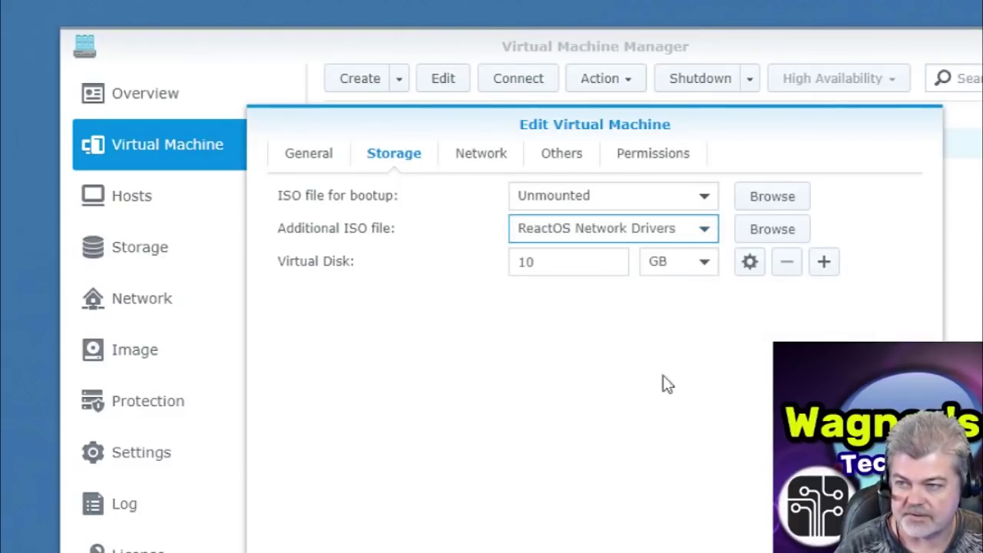
pyautogui.click(766, 474)
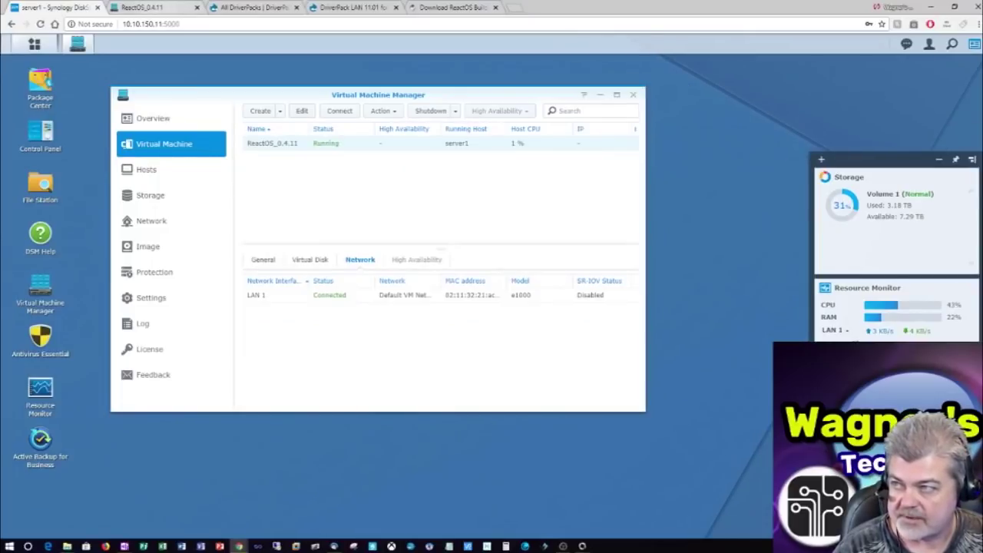
# - Switch to the ReactOS_0.4.11 virtual machine console and show it full screen
pyautogui.click(146, 7)
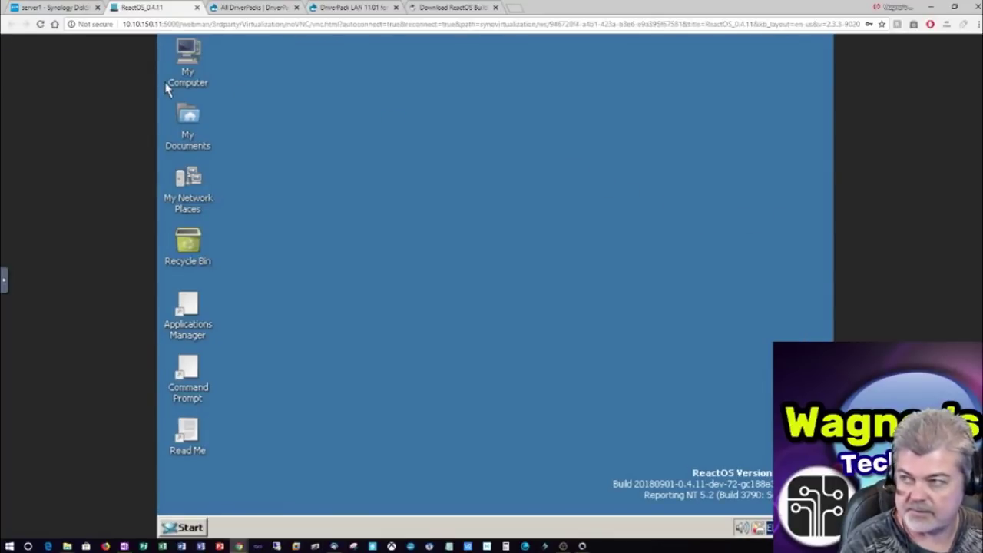
pyautogui.press('F11')
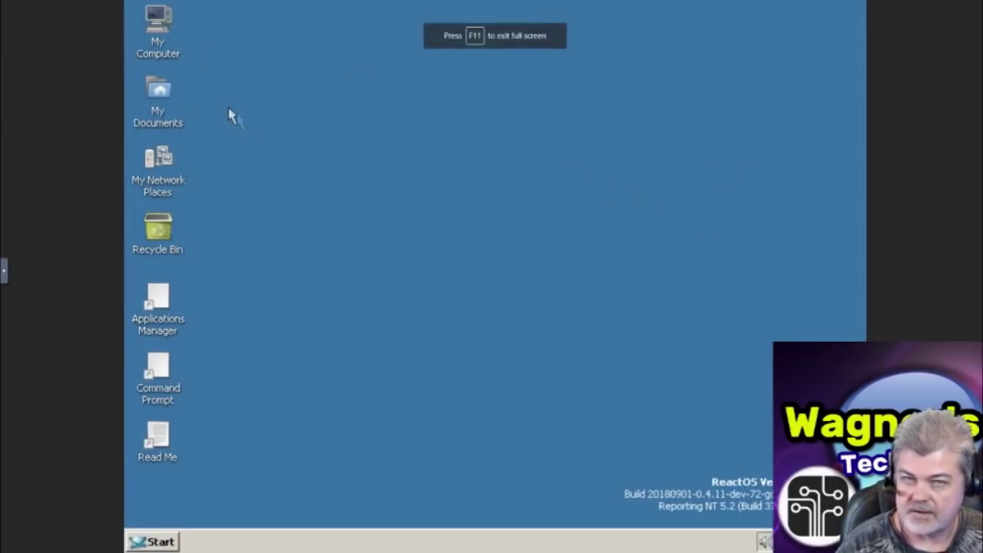
# - Check the contents of the CD Drive (D:) and Network Drivers (E:) drives in My Computer
pyautogui.click(159, 45)
pyautogui.doubleClick(159, 45)
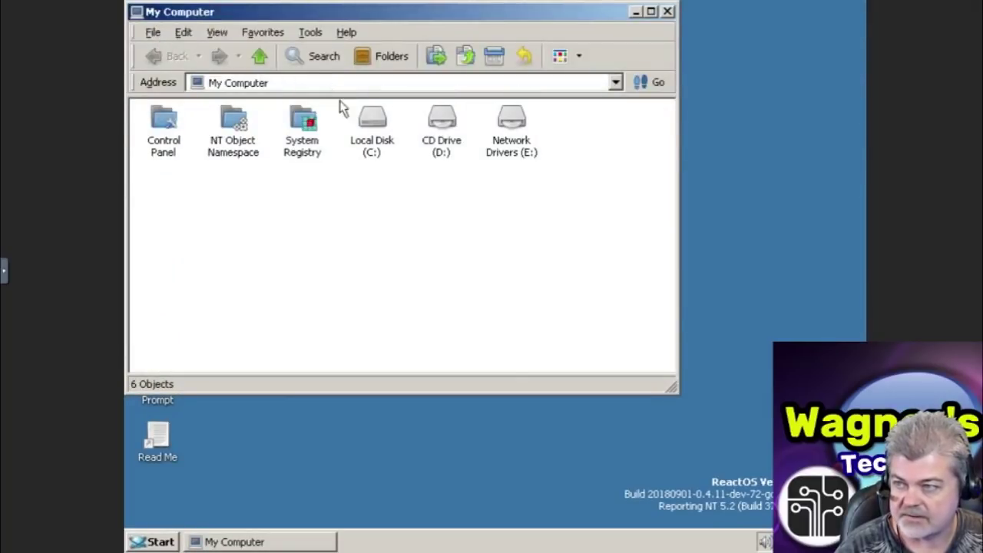
pyautogui.doubleClick(445, 128)
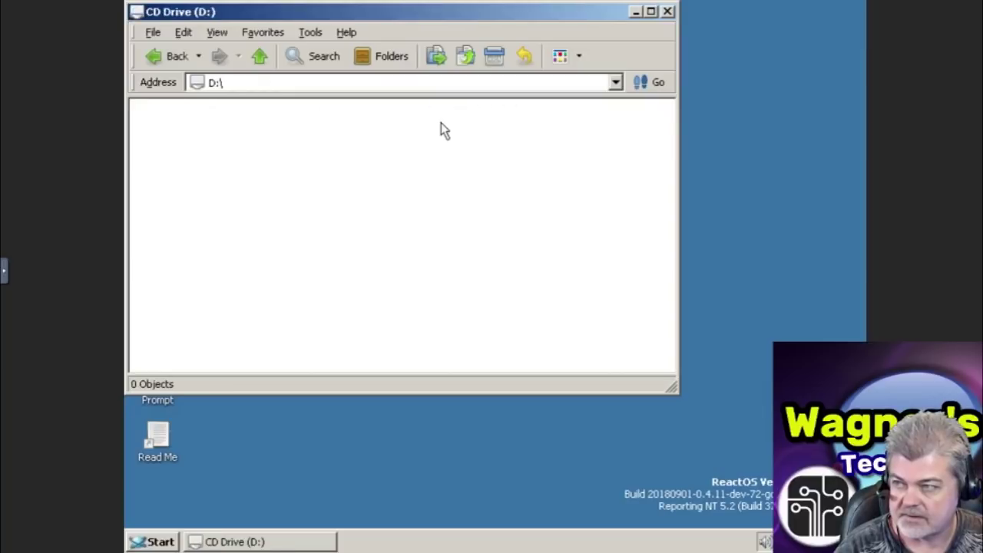
pyautogui.click(174, 57)
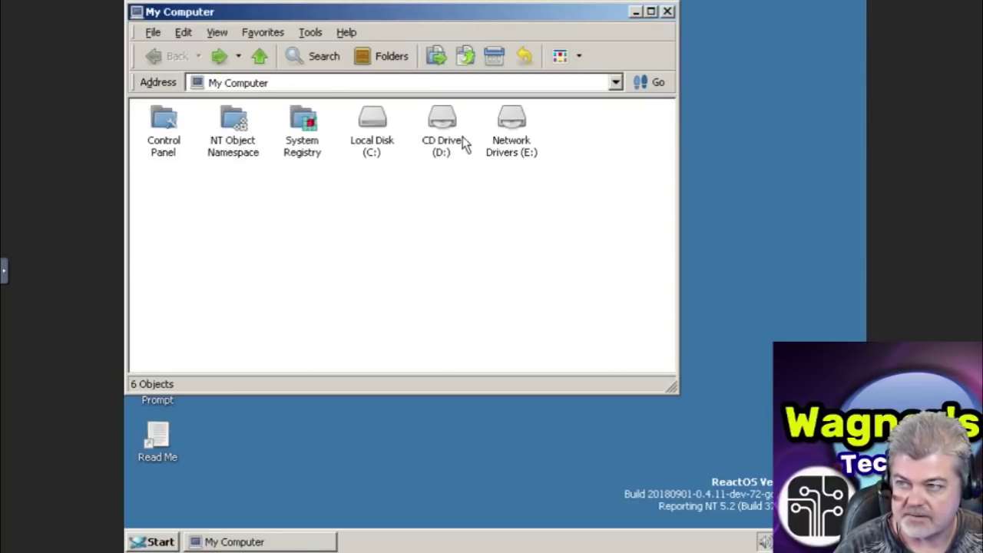
pyautogui.doubleClick(529, 139)
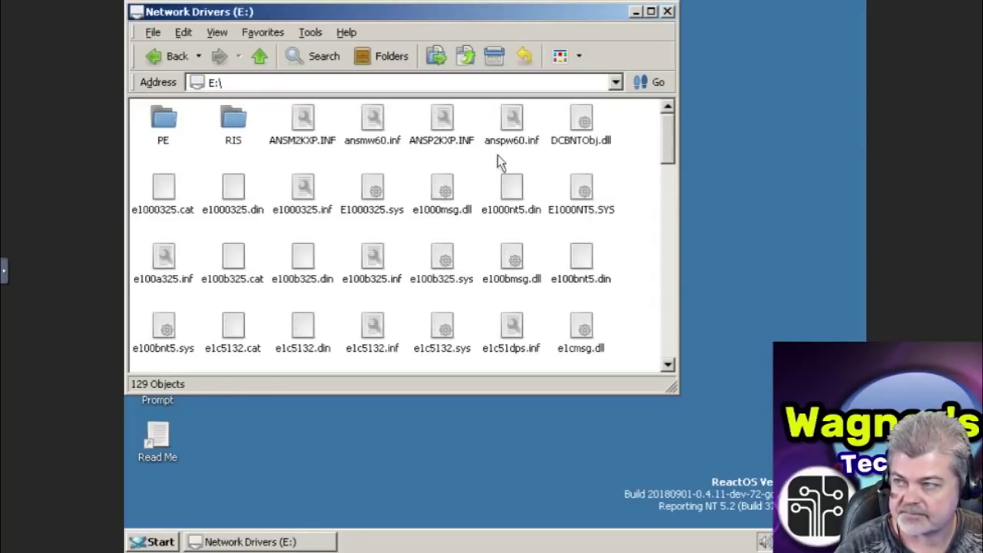
pyautogui.scroll(-1, 498, 182)
pyautogui.scroll(1, 497, 188)
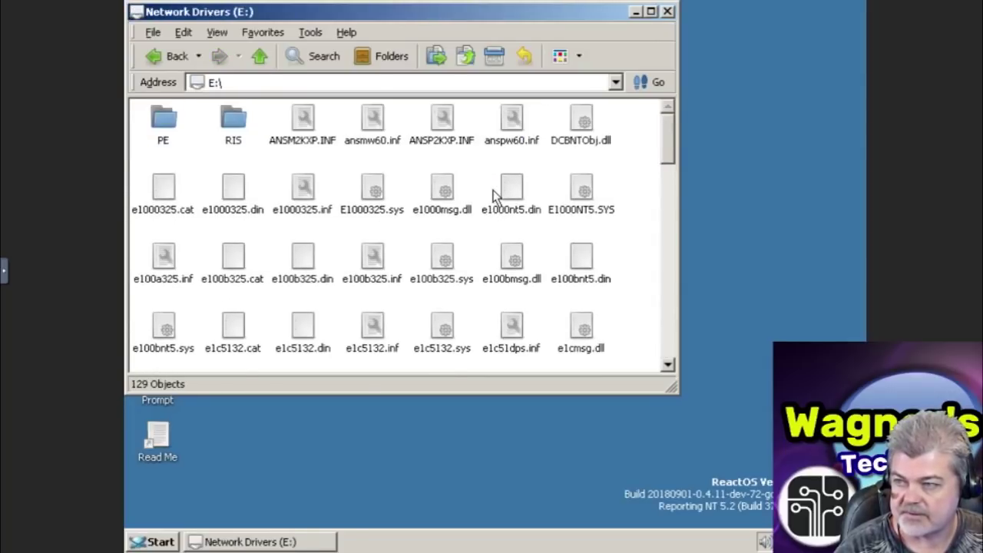
pyautogui.click(667, 12)
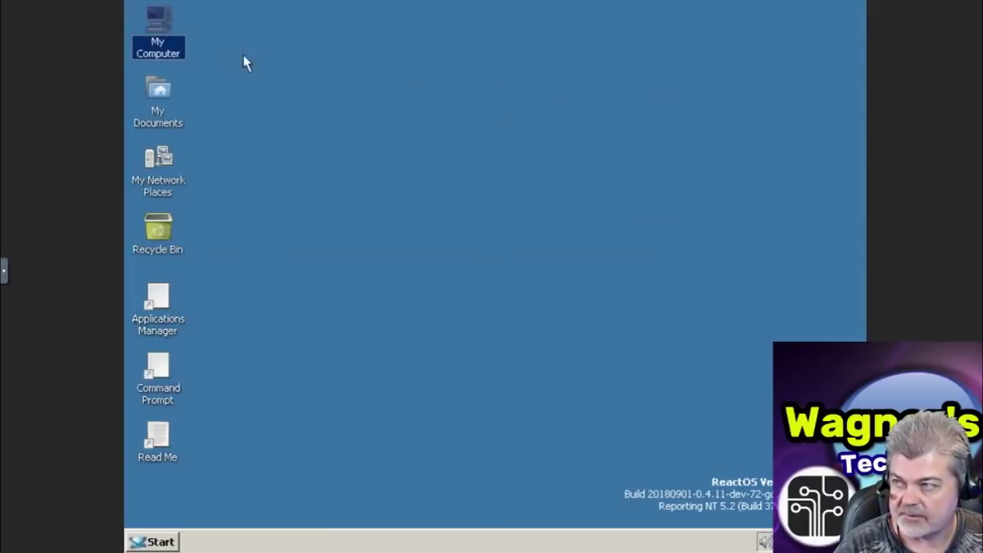
# - Open the Device Manager from the computer's system properties
pyautogui.rightClick(170, 45)
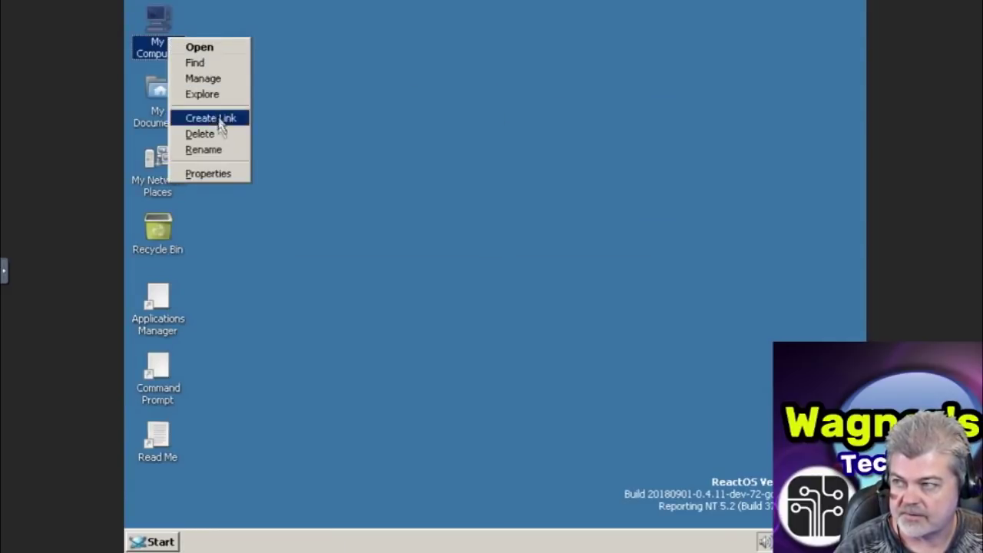
pyautogui.click(208, 174)
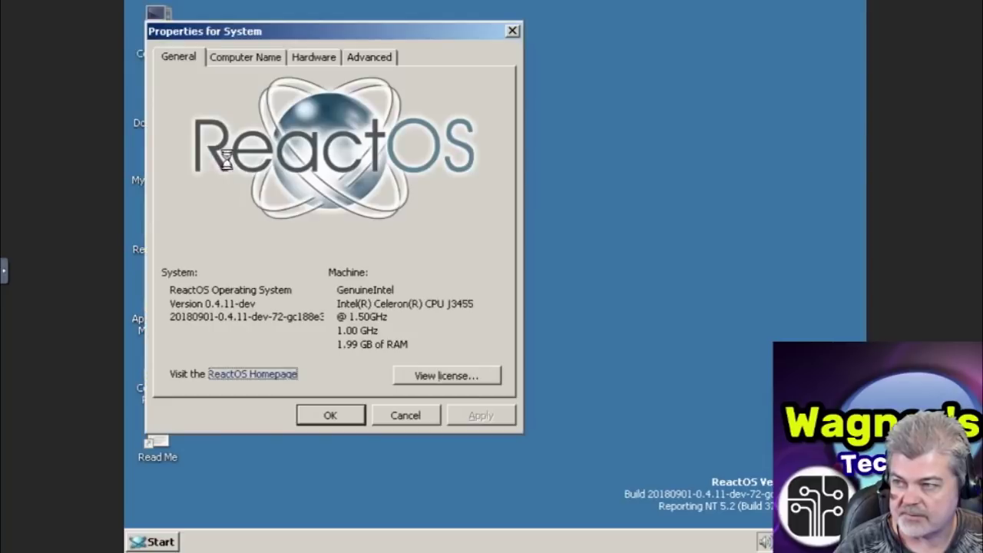
pyautogui.click(307, 57)
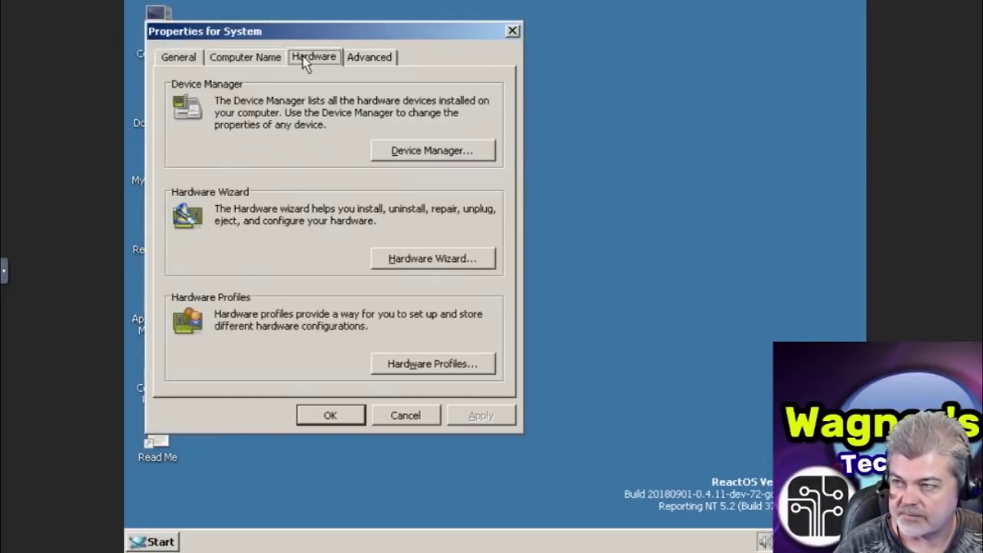
pyautogui.click(421, 151)
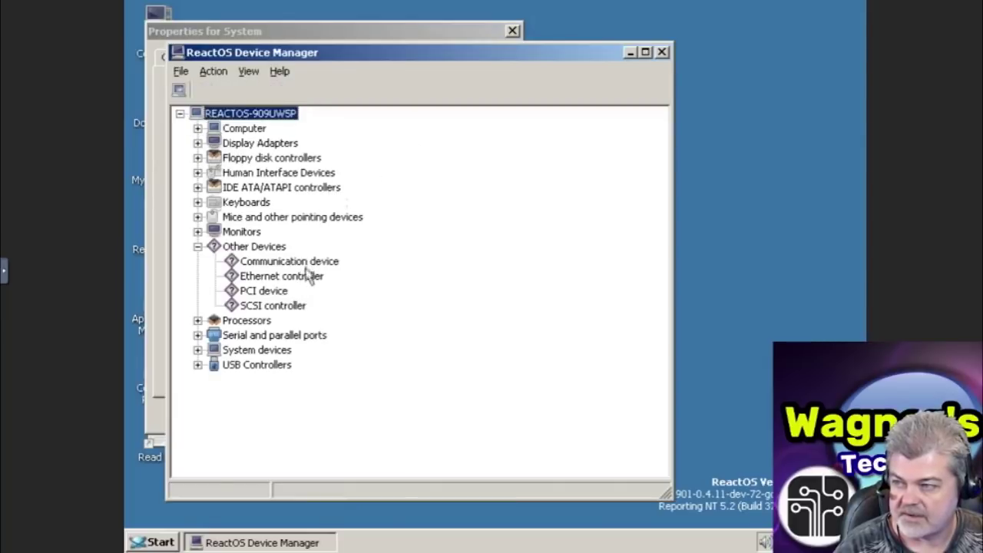
# - Start a driver update for the Ethernet controller, choosing to install the driver from a specific location
pyautogui.click(308, 279)
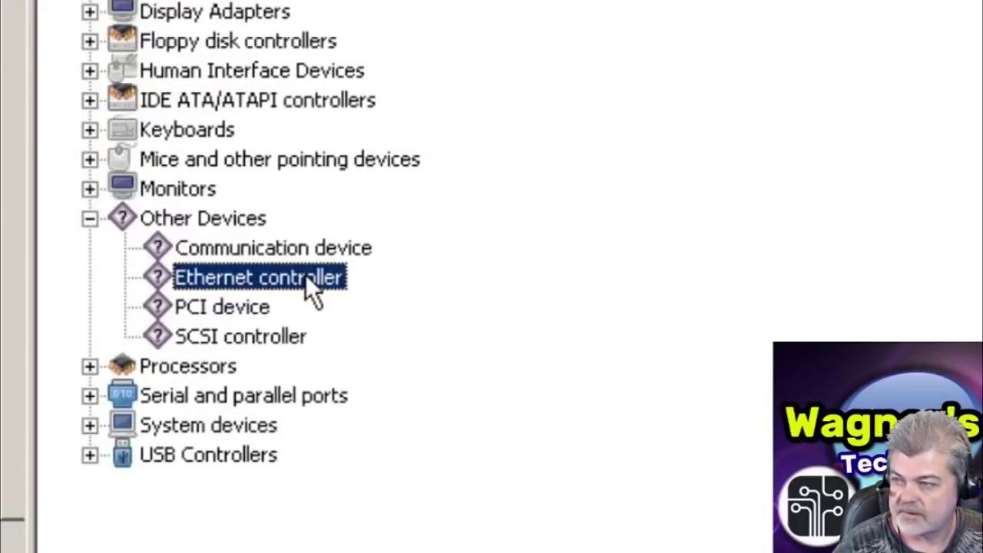
pyautogui.rightClick(306, 279)
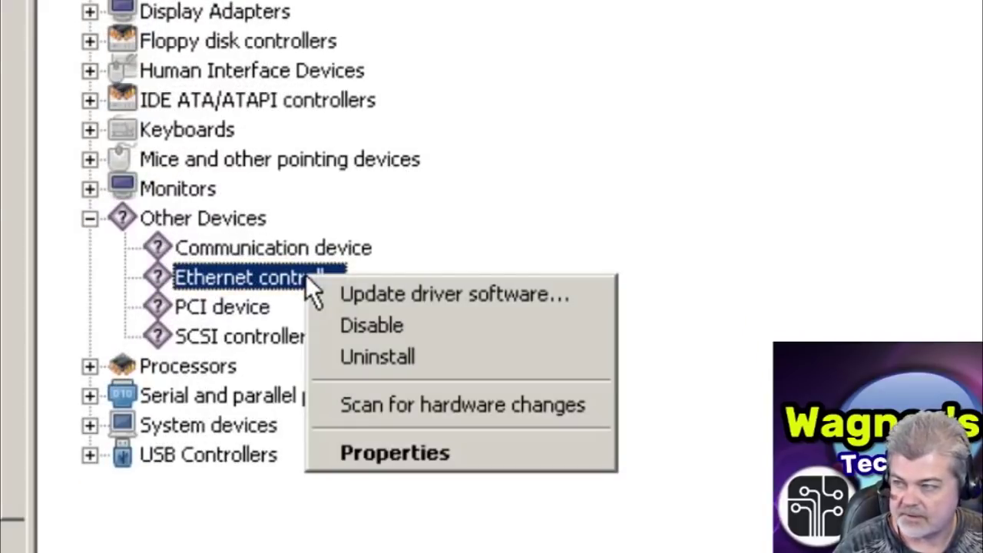
pyautogui.click(352, 291)
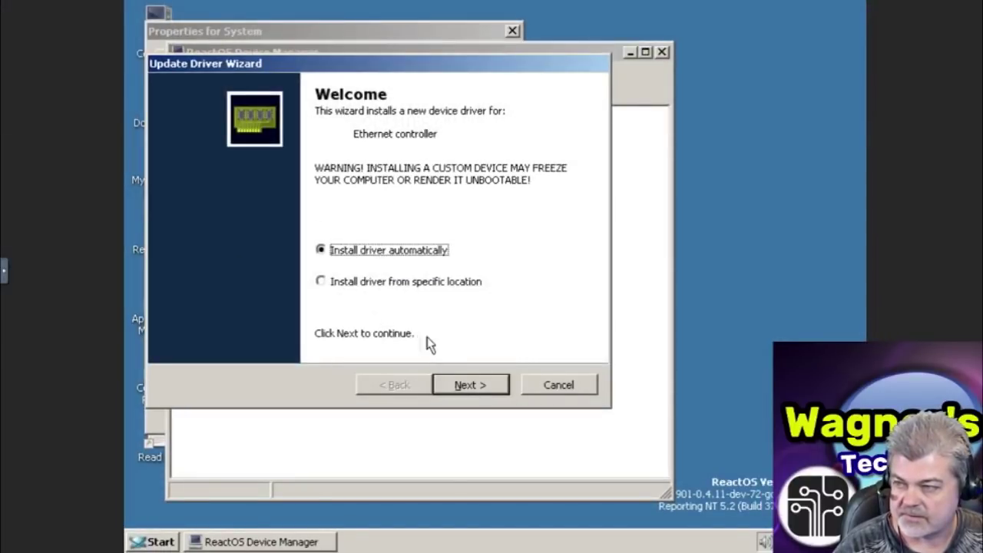
pyautogui.click(355, 281)
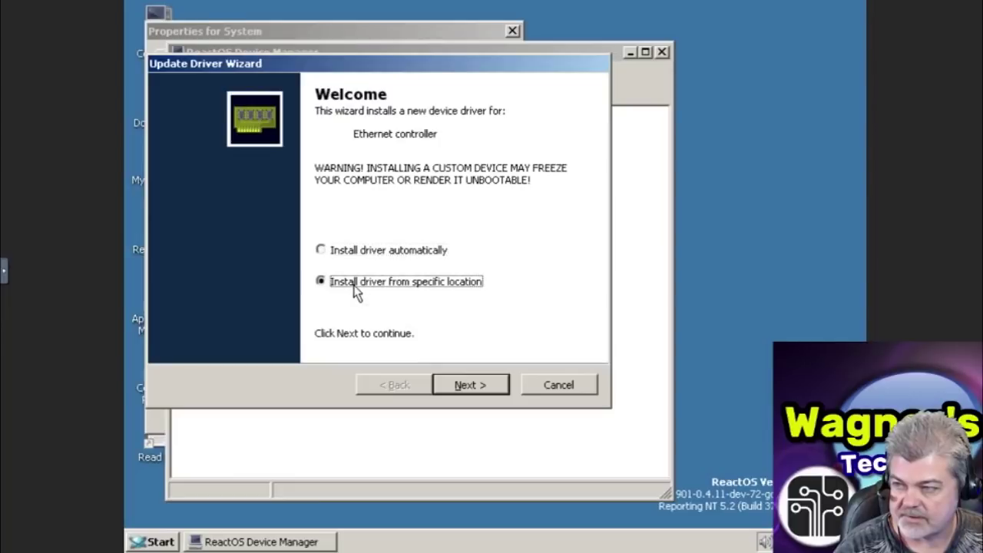
pyautogui.click(465, 388)
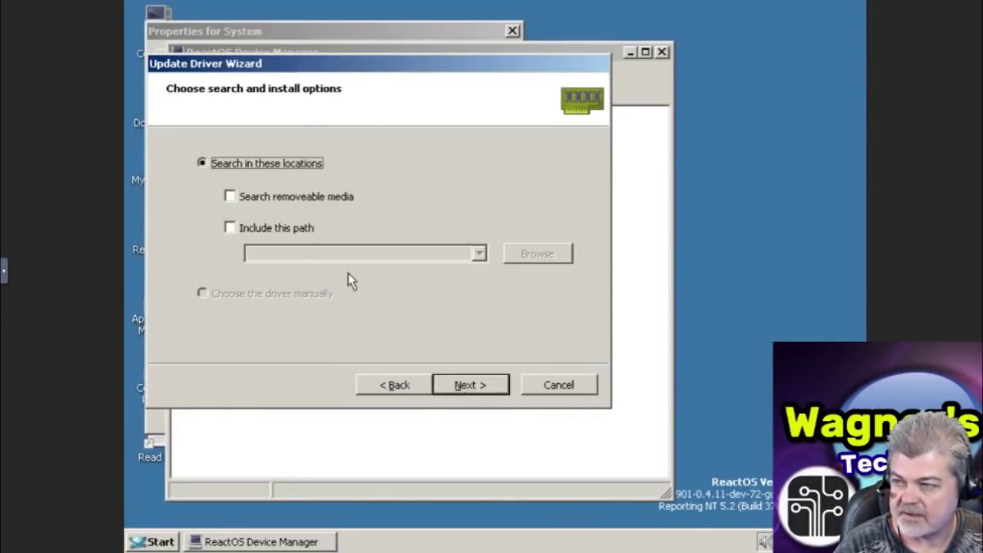
# - Include the Network Drivers (E:) drive as the path to search for the driver
pyautogui.click(231, 228)
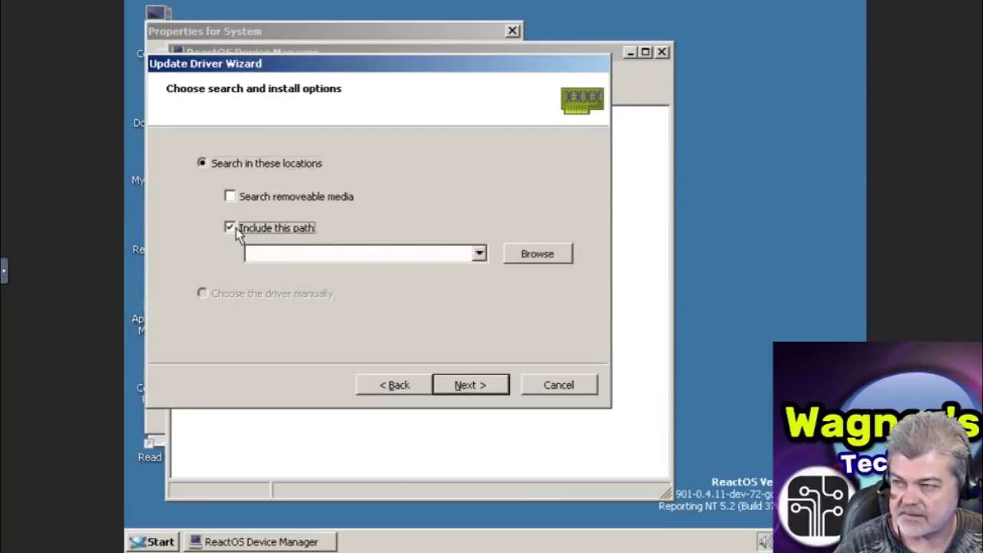
pyautogui.click(532, 255)
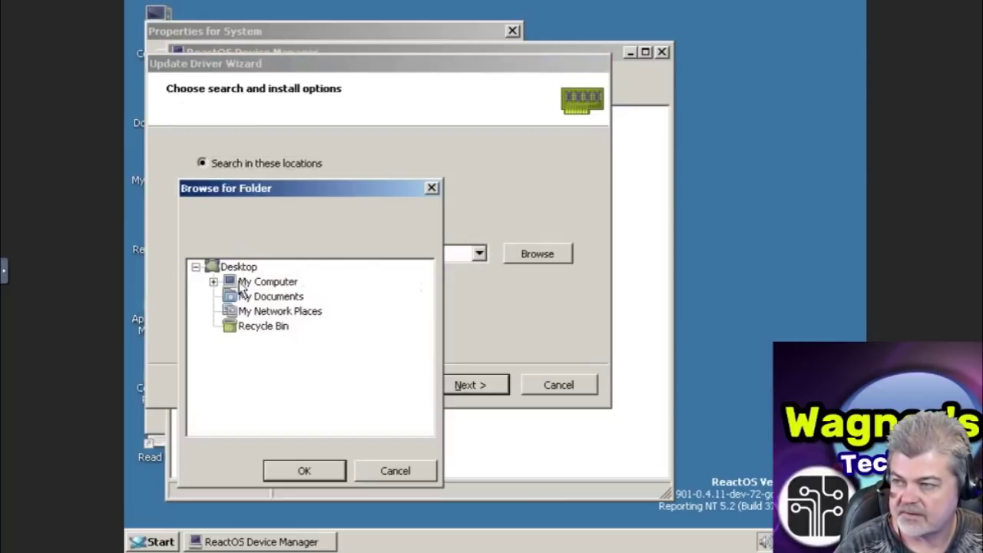
pyautogui.click(214, 281)
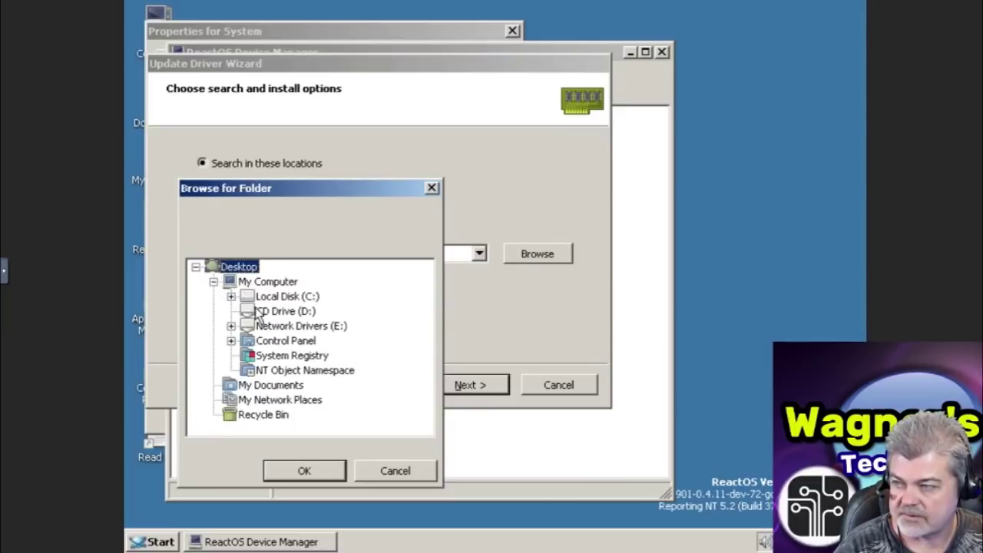
pyautogui.click(277, 327)
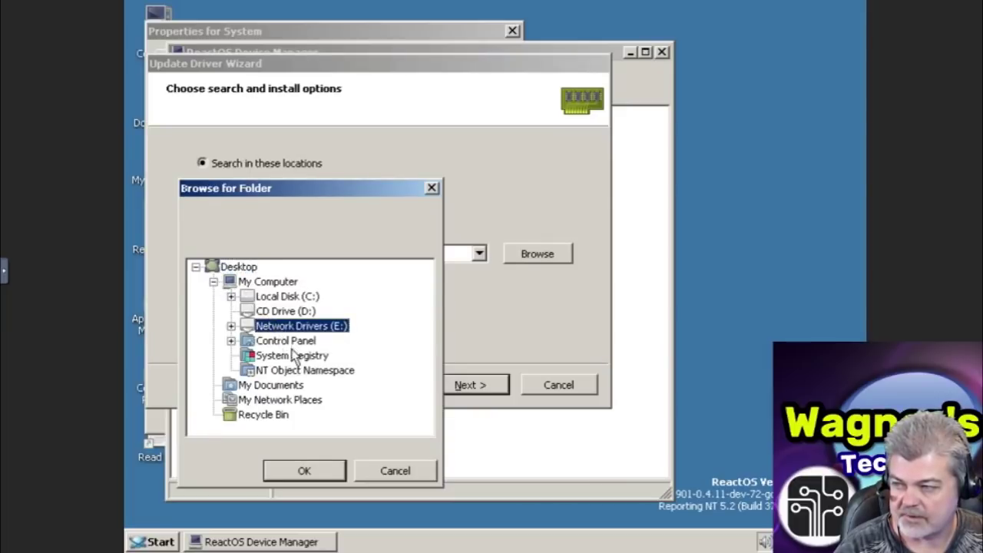
pyautogui.click(305, 470)
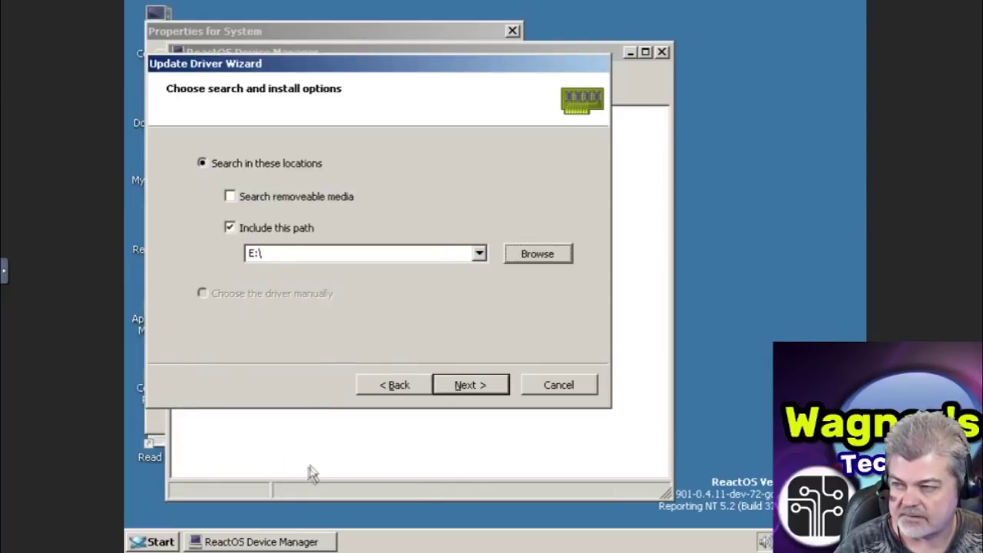
# - Install the Ethernet controller's driver from that path, finish the wizard, and close Device Manager and the system properties
pyautogui.click(468, 385)
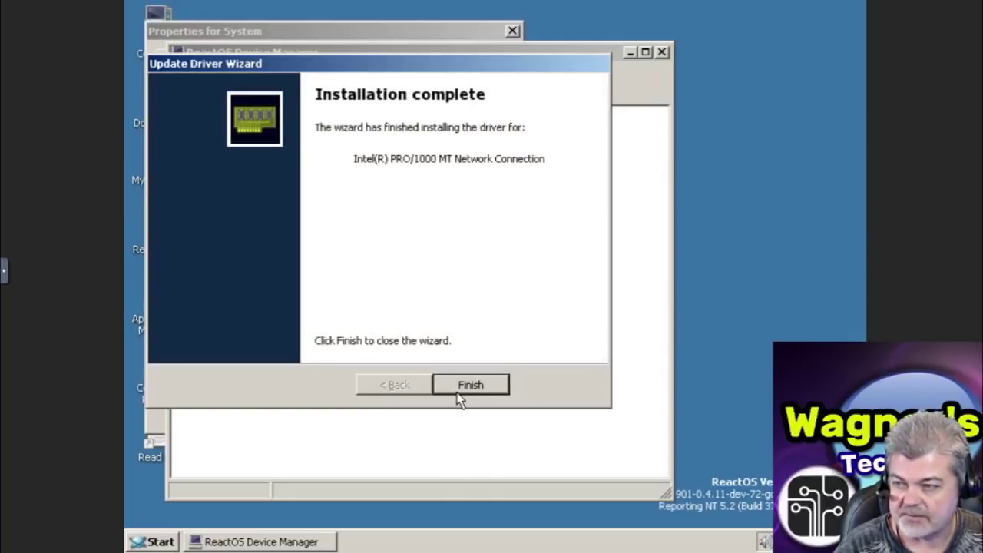
pyautogui.click(465, 387)
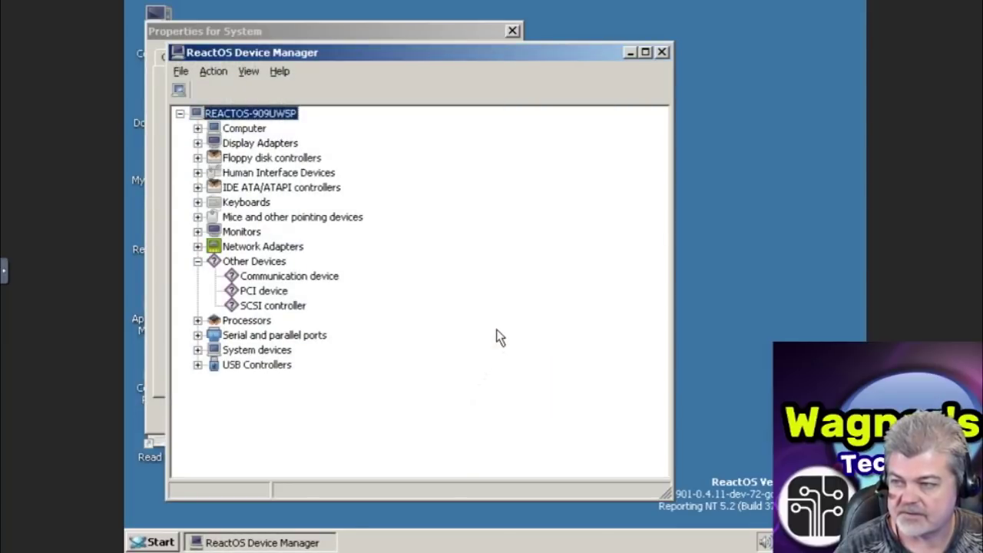
pyautogui.click(661, 54)
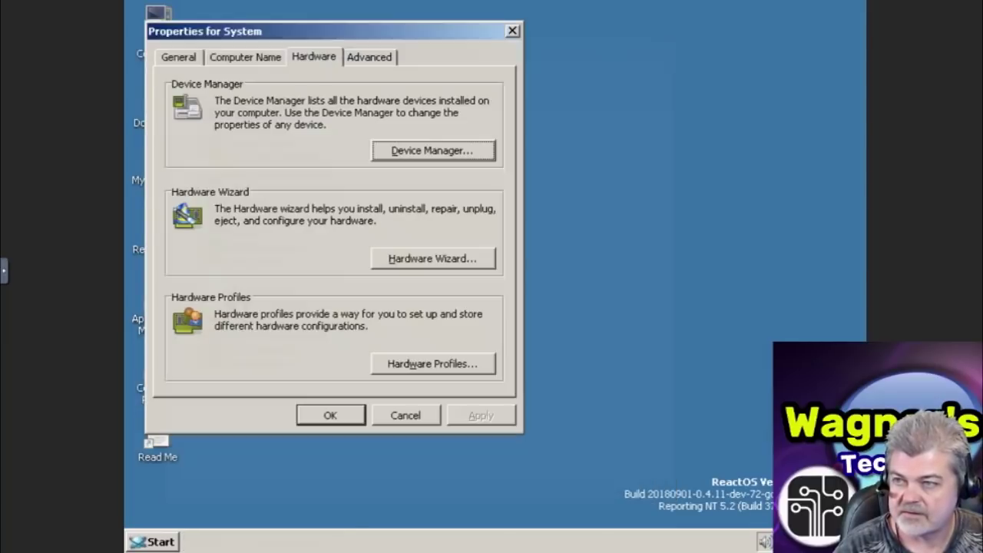
pyautogui.click(512, 31)
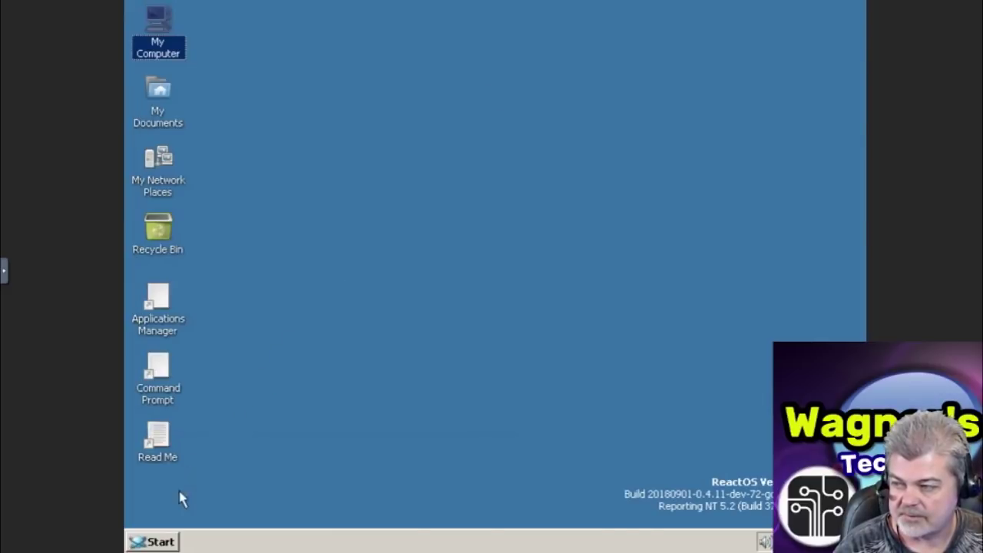
# - Restart ReactOS and boot it back to the desktop
pyautogui.click(164, 542)
pyautogui.click(167, 516)
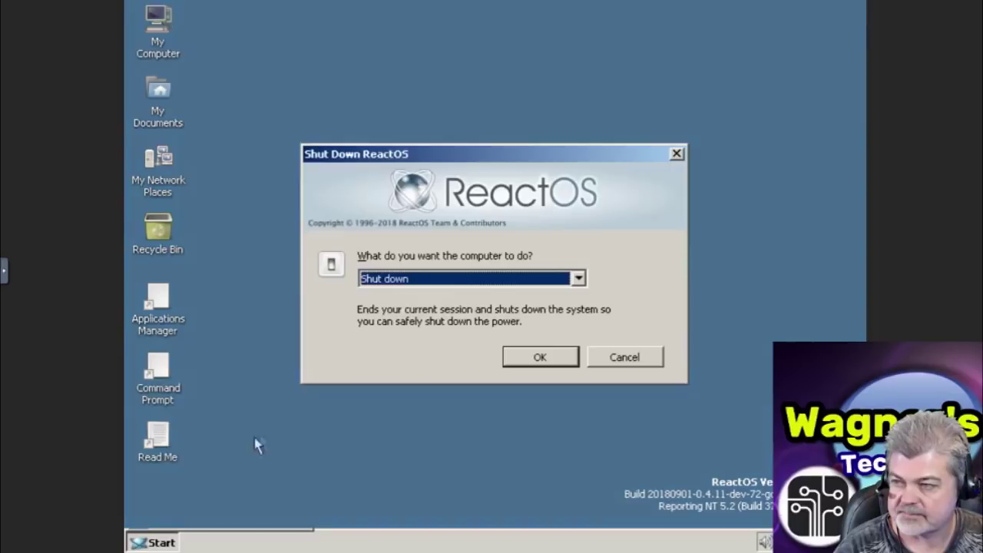
pyautogui.click(578, 279)
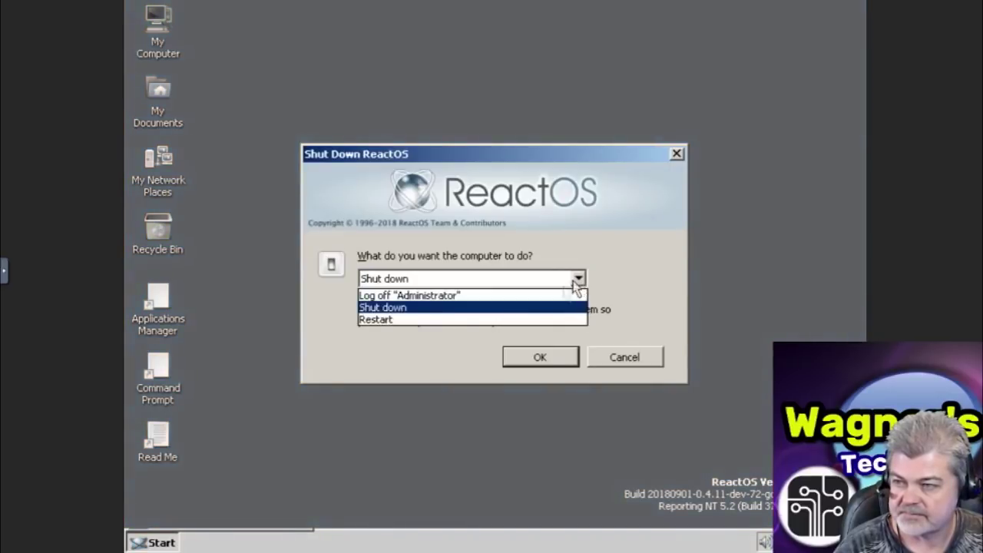
pyautogui.click(541, 321)
pyautogui.click(540, 356)
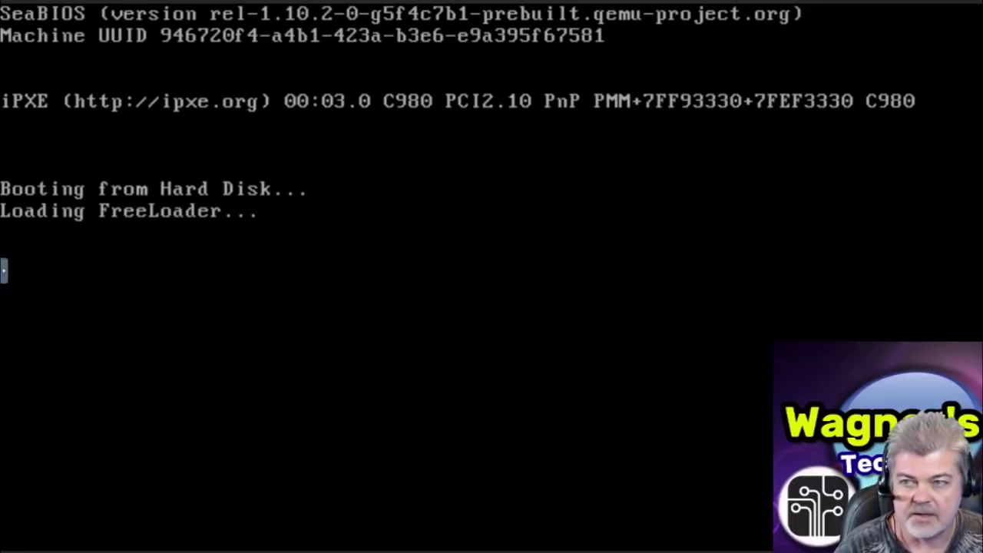
pyautogui.press('Return')
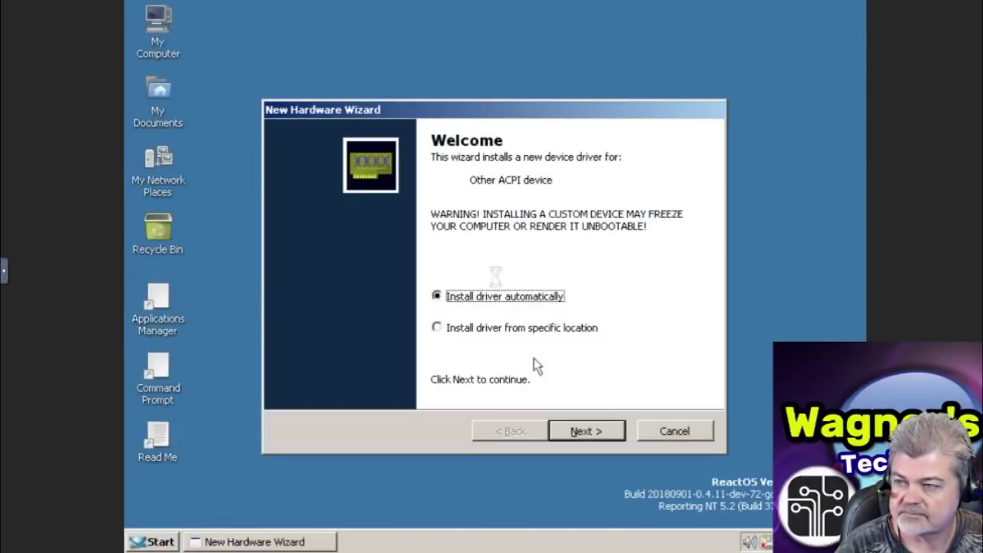
# - Go through the New Hardware Wizards for the remaining devices, including the Communication device and SCSI controller, with automatic driver installation
pyautogui.click(610, 436)
pyautogui.click(609, 434)
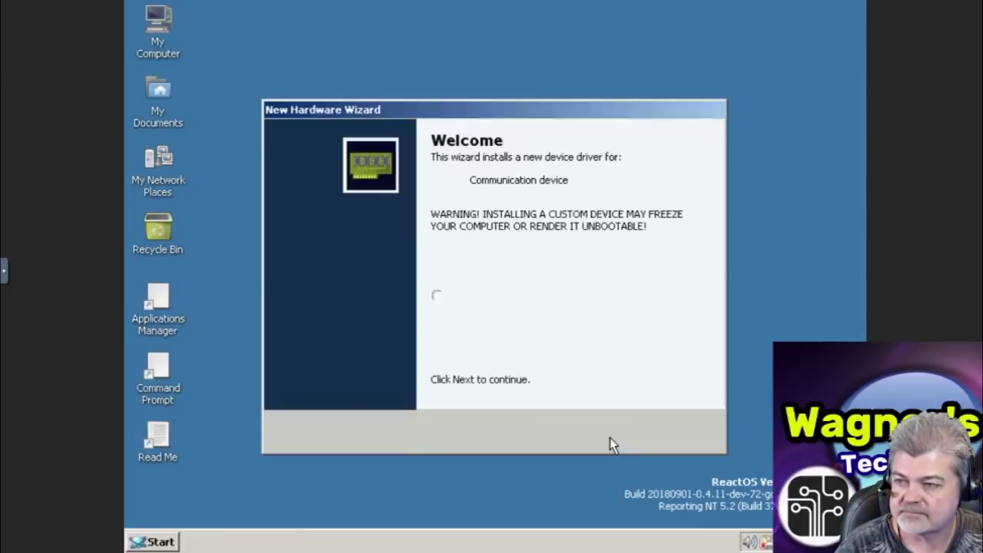
pyautogui.click(609, 433)
pyautogui.click(608, 436)
pyautogui.click(609, 436)
pyautogui.click(609, 436)
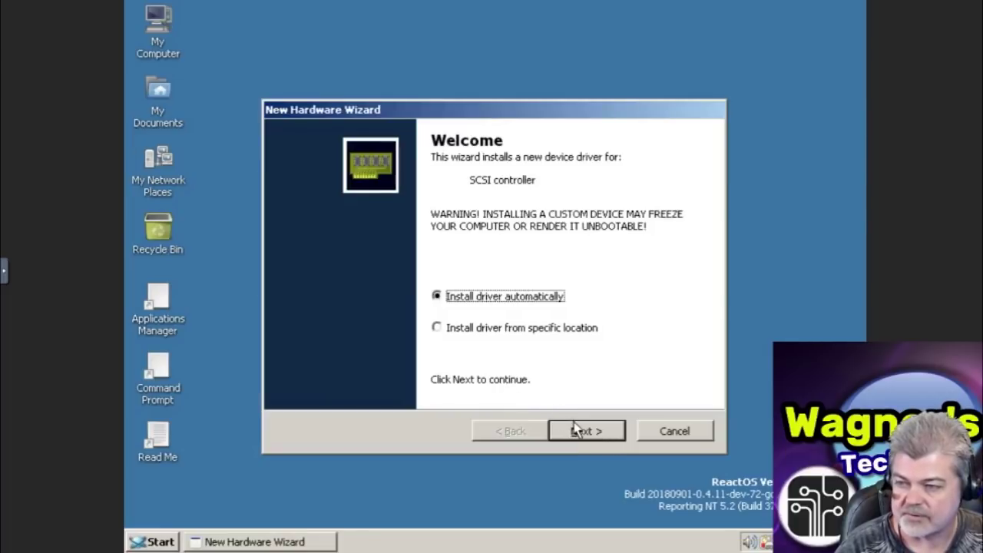
pyautogui.click(578, 430)
pyautogui.click(577, 430)
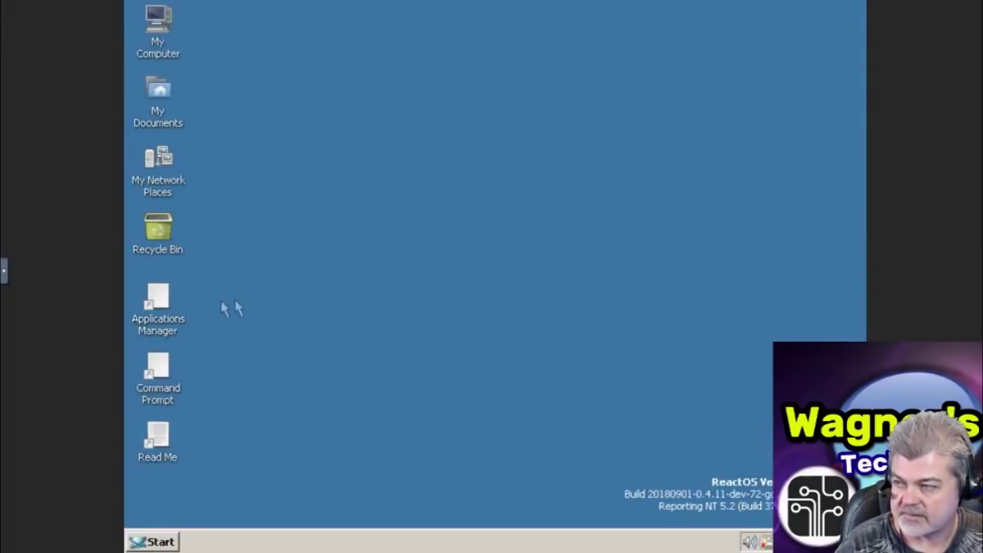
# - Start installing Mozilla Firefox 48 from the Internet & Network category of the ReactOS Applications Manager
pyautogui.doubleClick(162, 300)
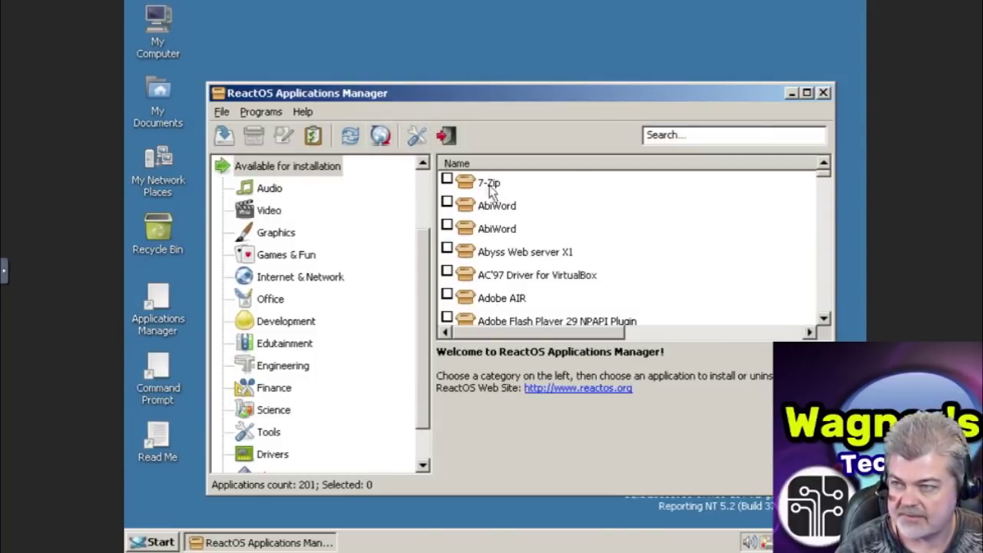
pyautogui.click(317, 277)
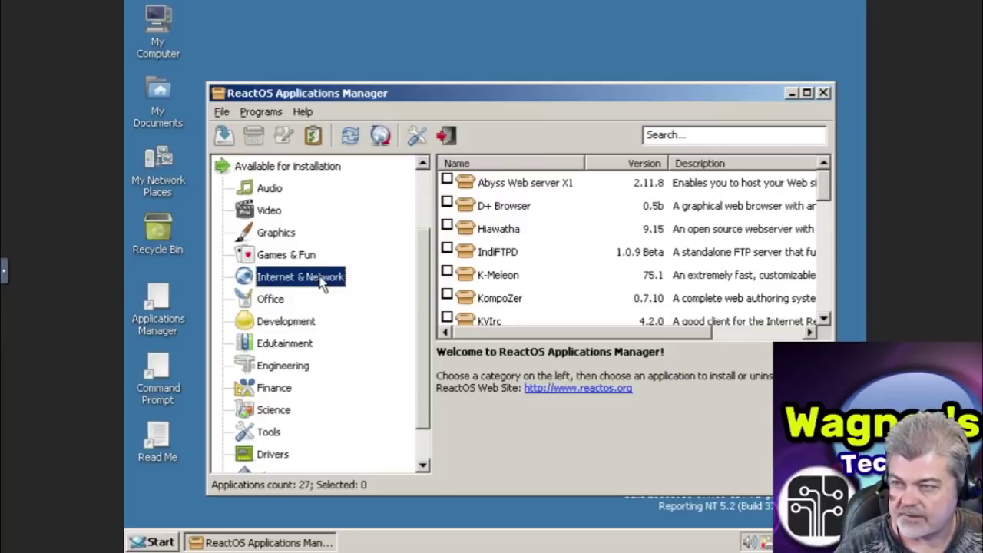
pyautogui.scroll(-4, 503, 277)
pyautogui.click(507, 252)
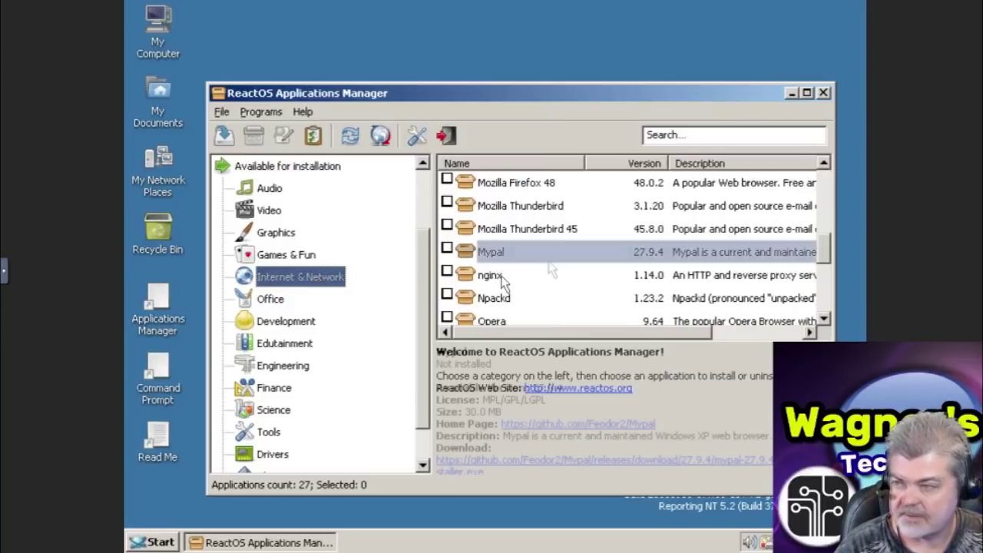
pyautogui.scroll(1, 514, 261)
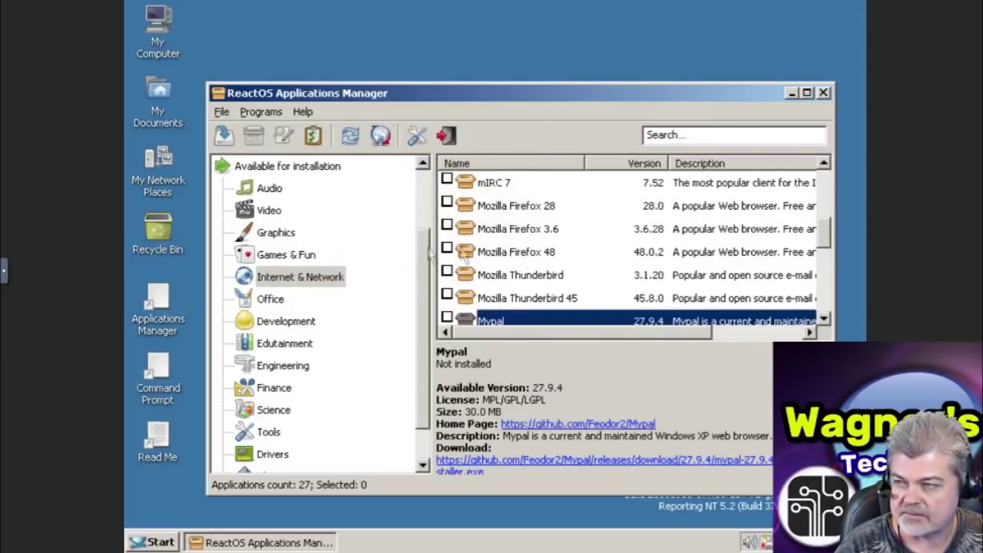
pyautogui.click(502, 253)
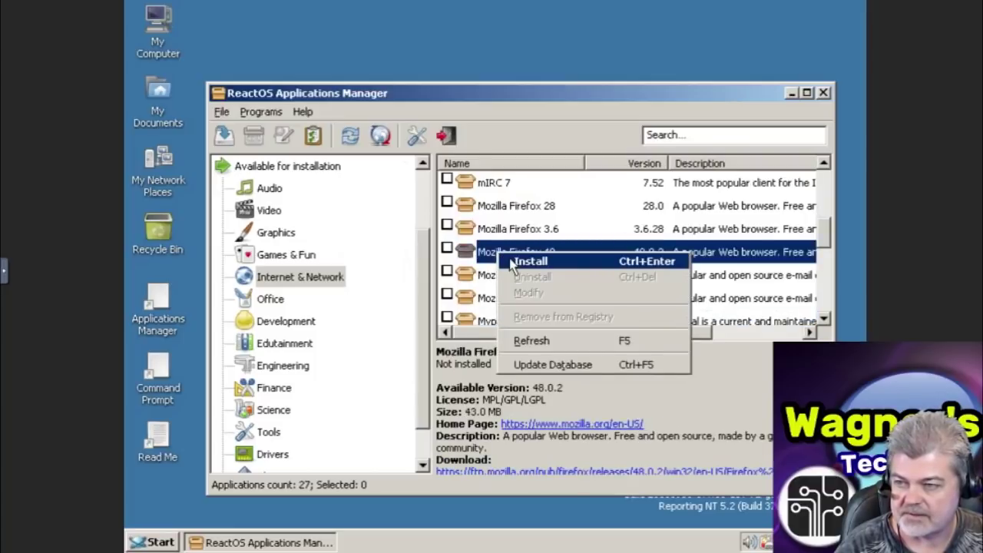
pyautogui.click(502, 262)
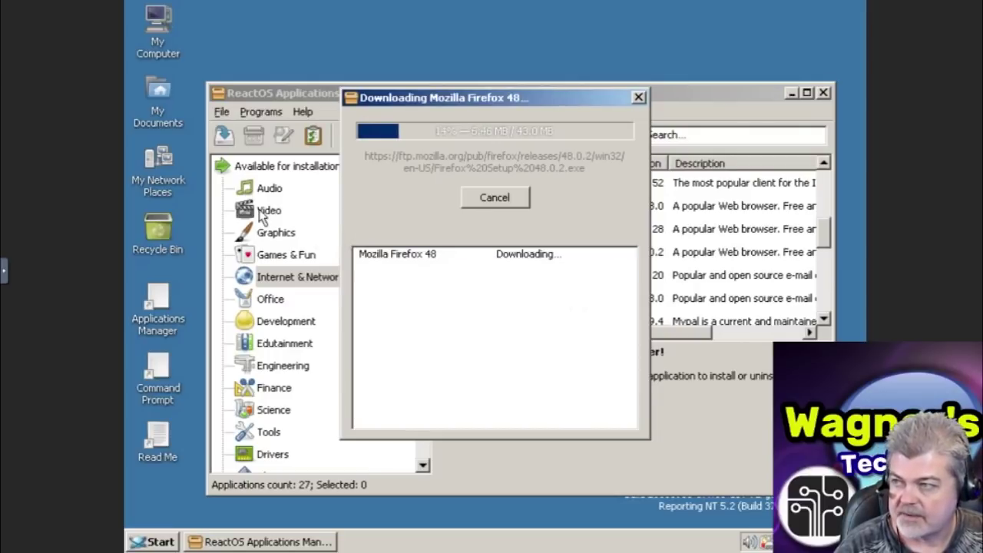
# - Set the display's screen area to 1280x720 pixels, keep the new settings, and close the display properties
pyautogui.rightClick(254, 60)
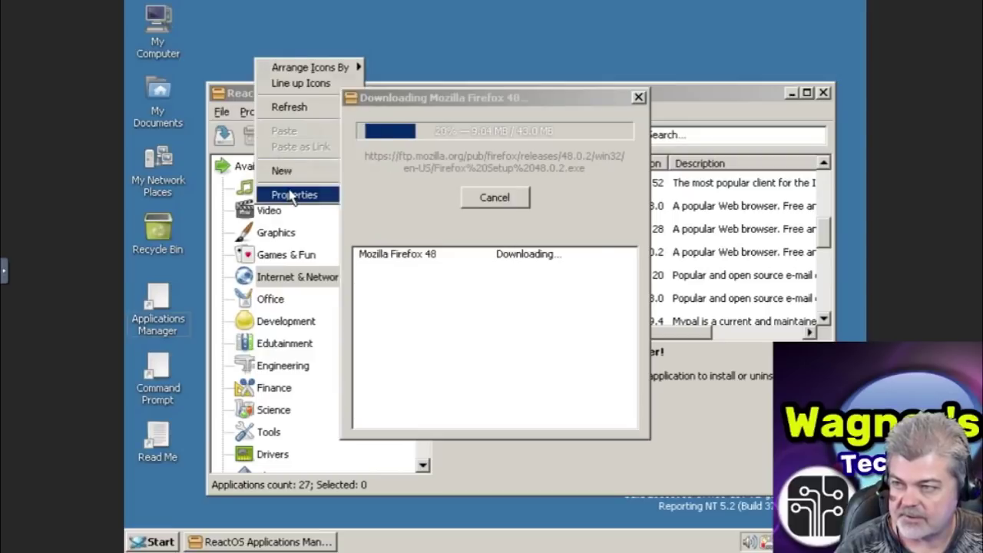
pyautogui.click(293, 195)
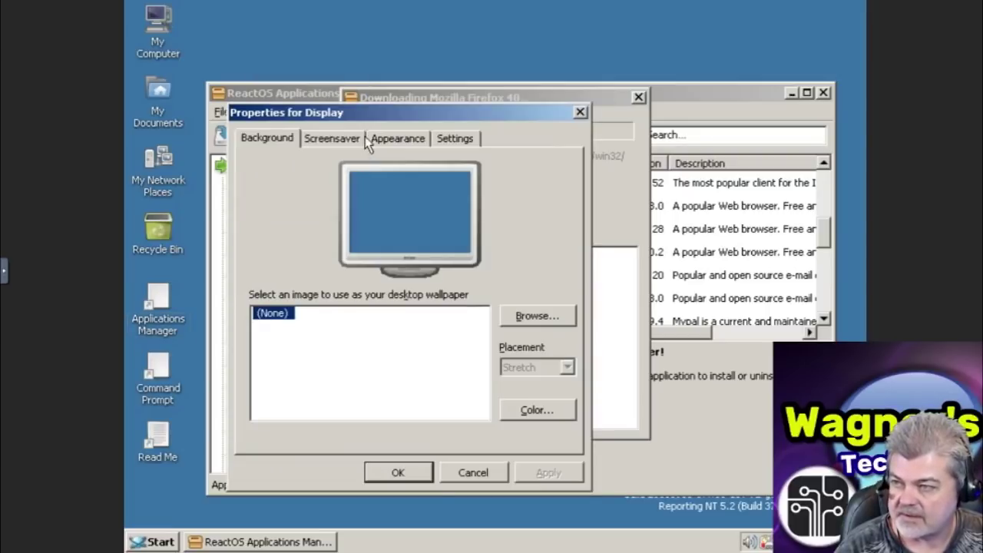
pyautogui.click(441, 141)
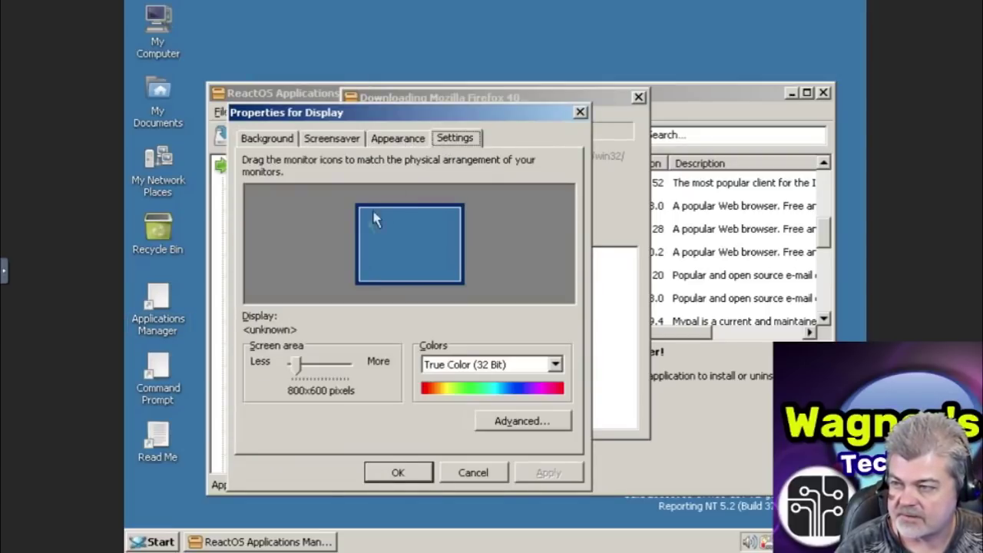
pyautogui.moveTo(299, 367); pyautogui.dragTo(310, 373)
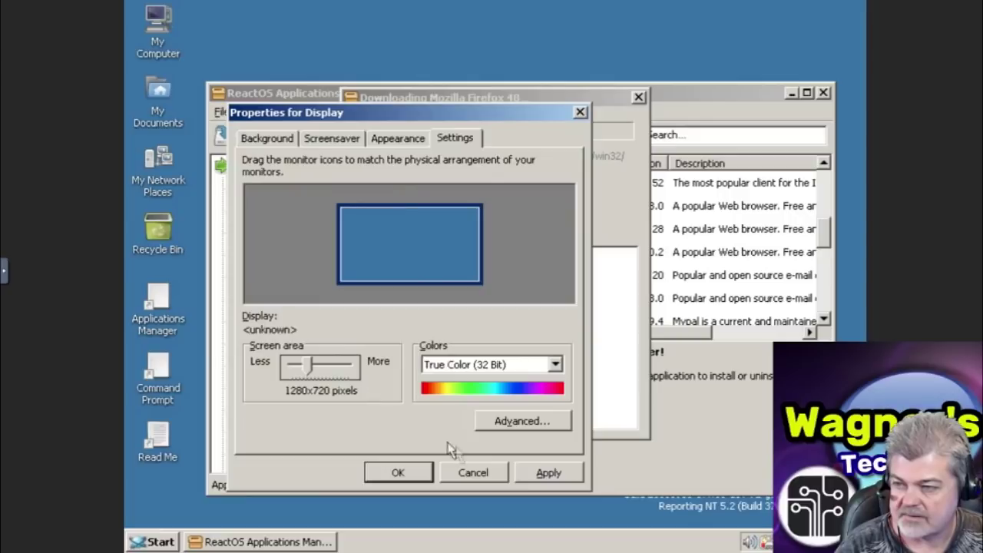
pyautogui.click(532, 474)
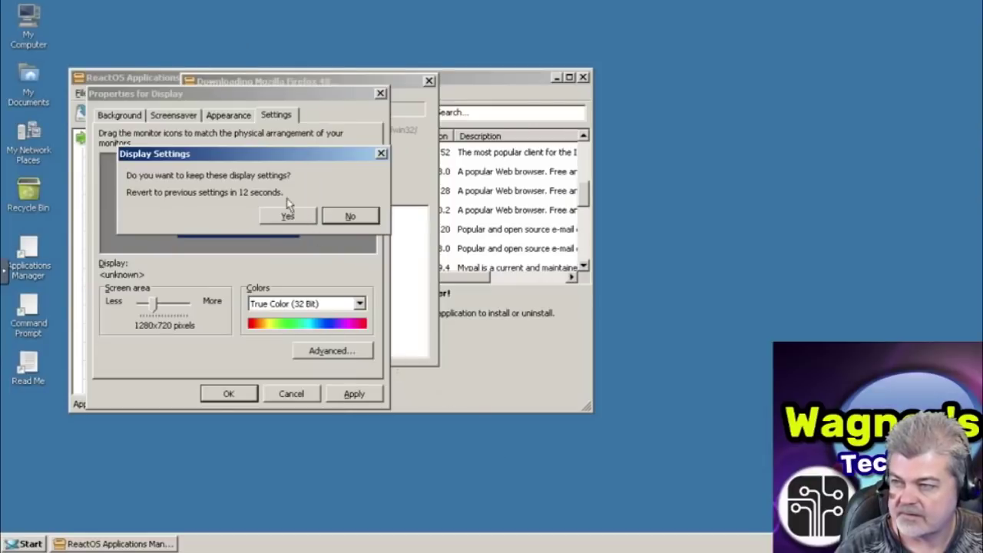
pyautogui.click(291, 218)
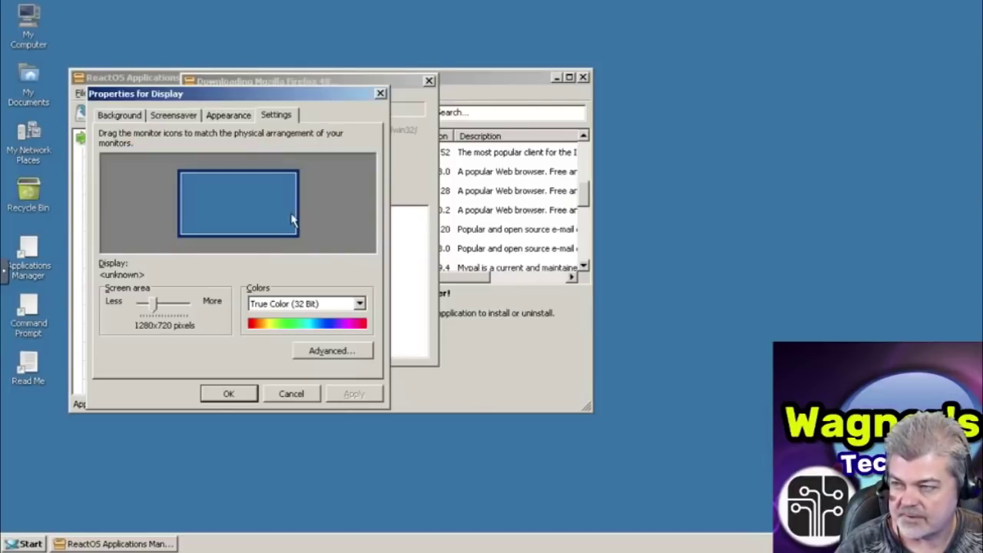
pyautogui.click(230, 395)
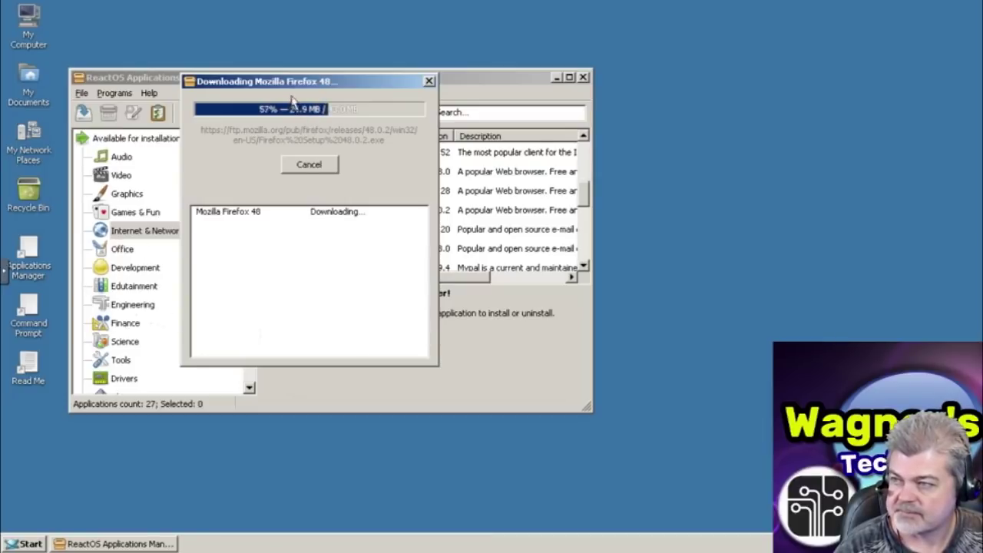
# - Go through the Mozilla Firefox 48 setup to the end and launch the browser
pyautogui.click(580, 395)
pyautogui.click(580, 395)
pyautogui.click(580, 395)
pyautogui.click(580, 396)
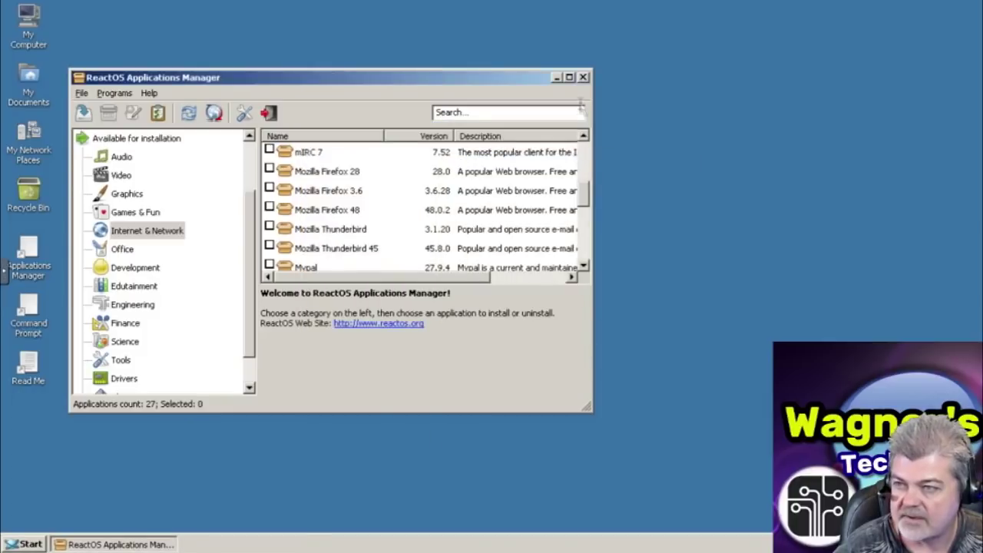
pyautogui.click(569, 384)
pyautogui.click(568, 382)
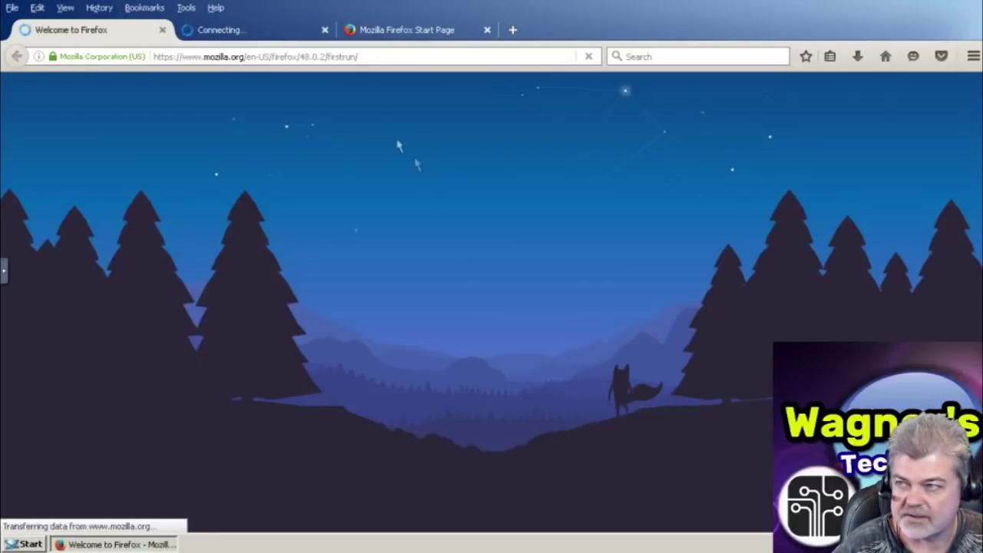
pyautogui.click(361, 57)
pyautogui.write('www.')
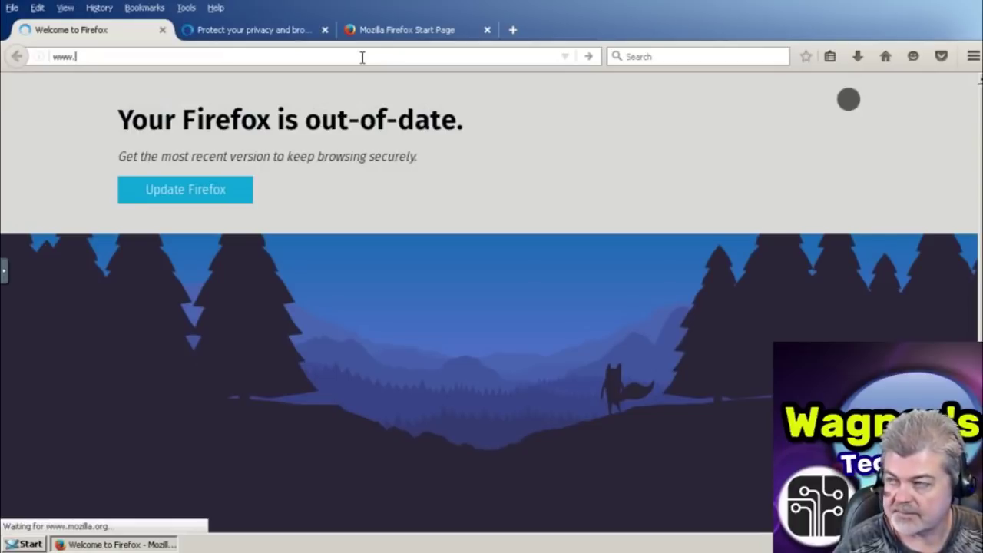
pyautogui.write('google.com')
pyautogui.press('Return')
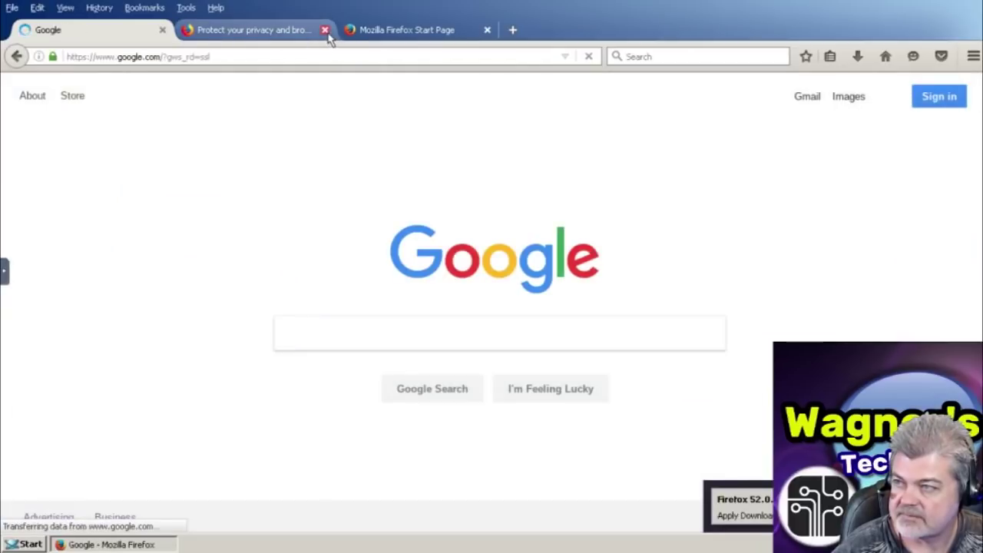
pyautogui.click(326, 33)
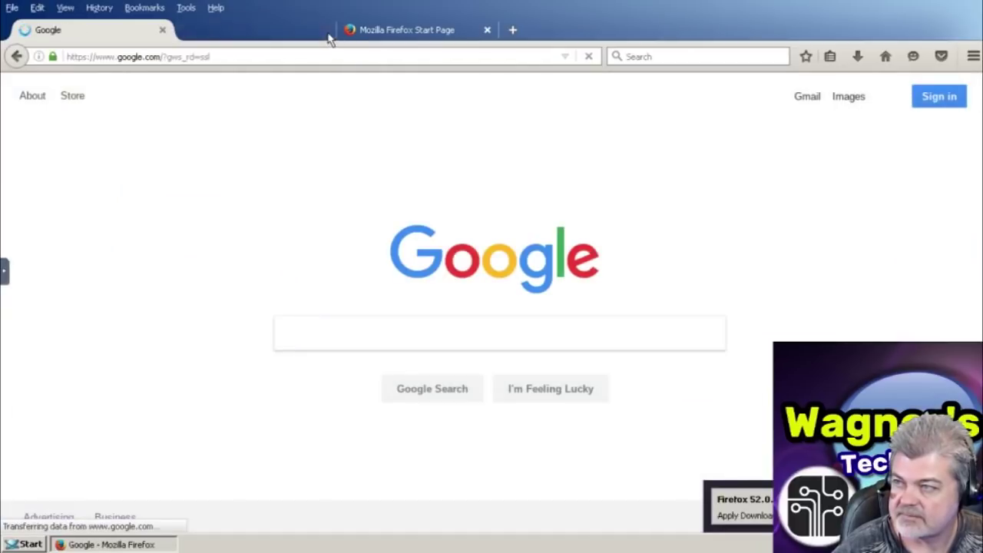
pyautogui.click(326, 33)
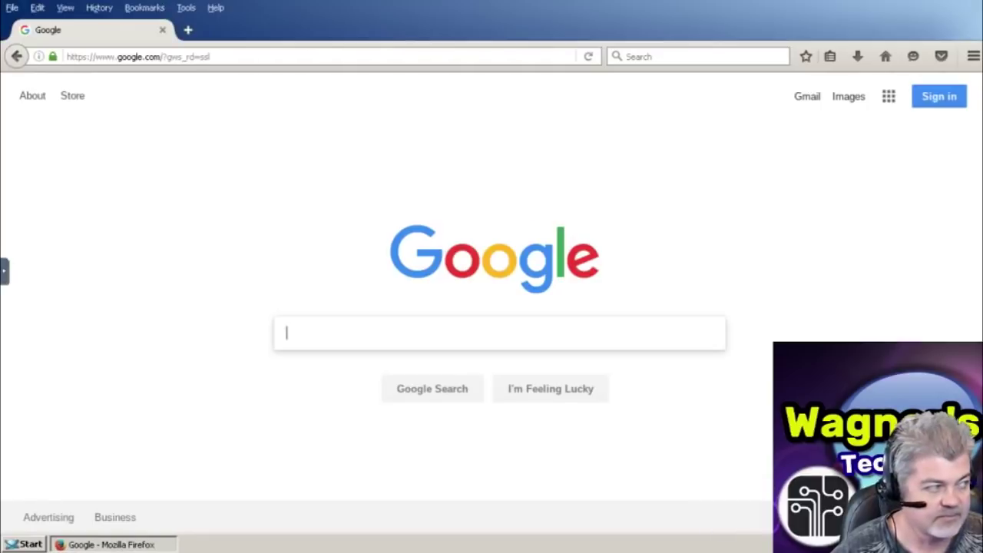
pyautogui.click(250, 54)
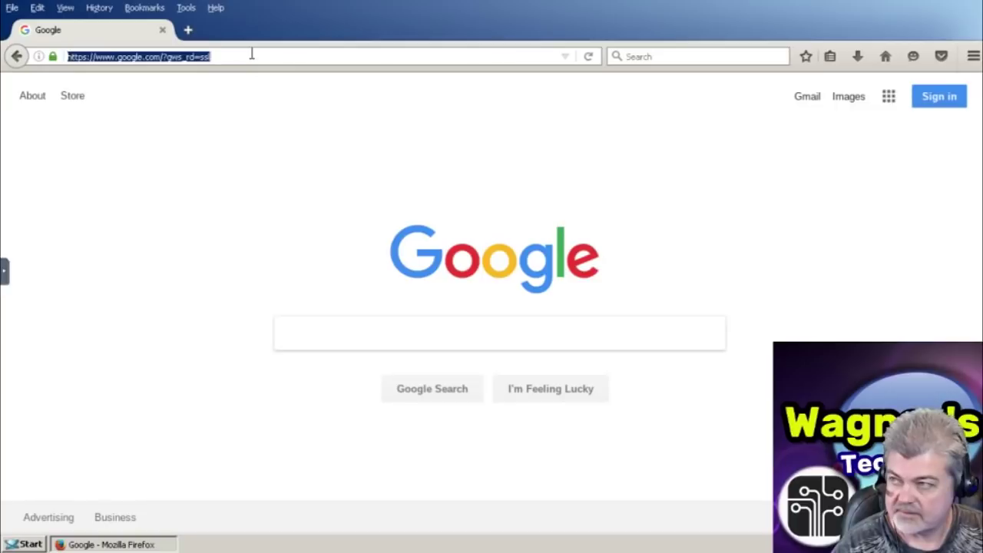
pyautogui.write('www.youtube.com/wagnerstechtalk')
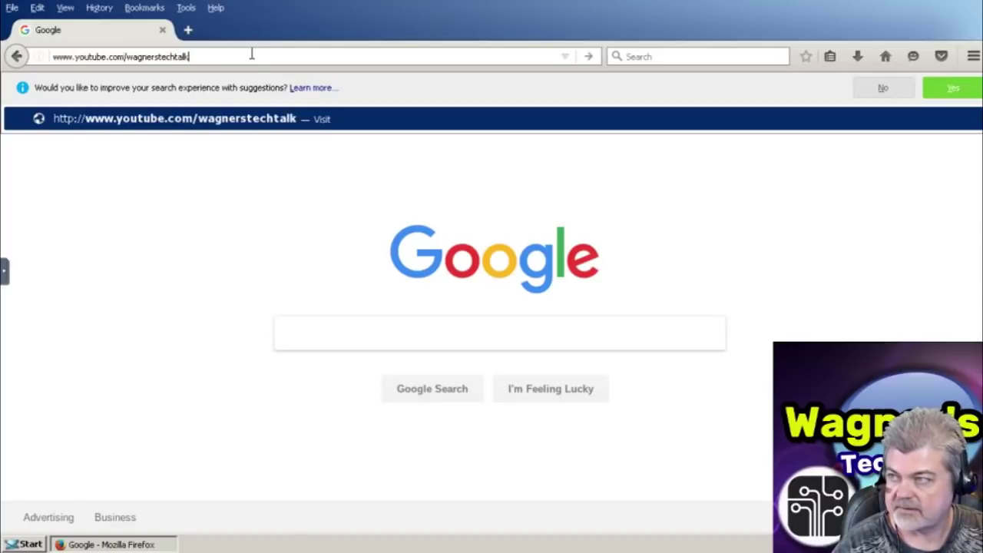
pyautogui.press('Return')
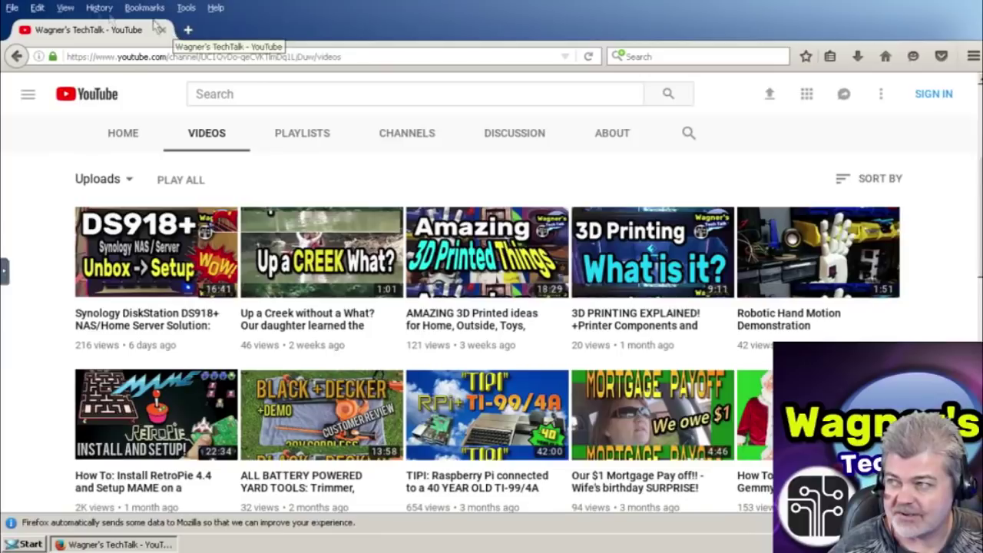
pyautogui.click(13, 9)
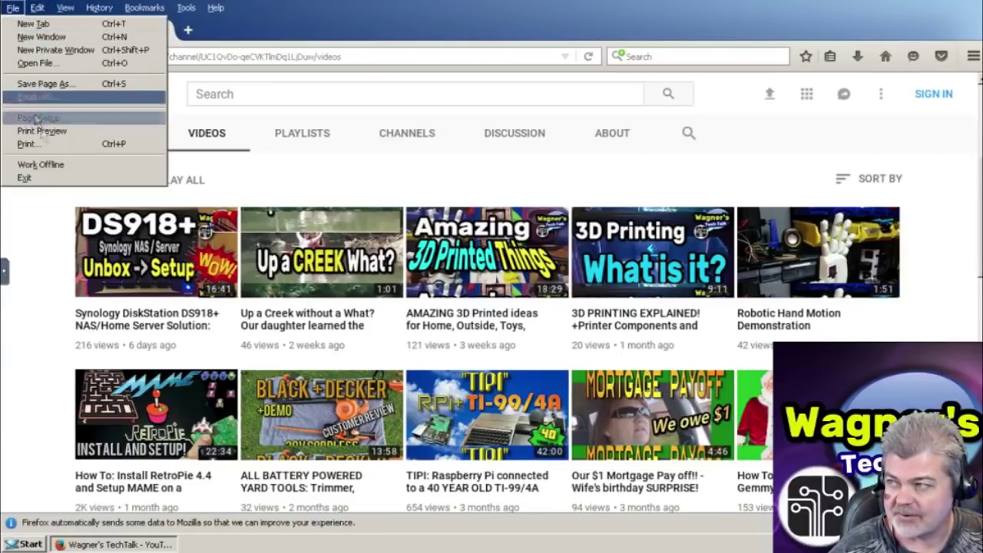
pyautogui.click(25, 179)
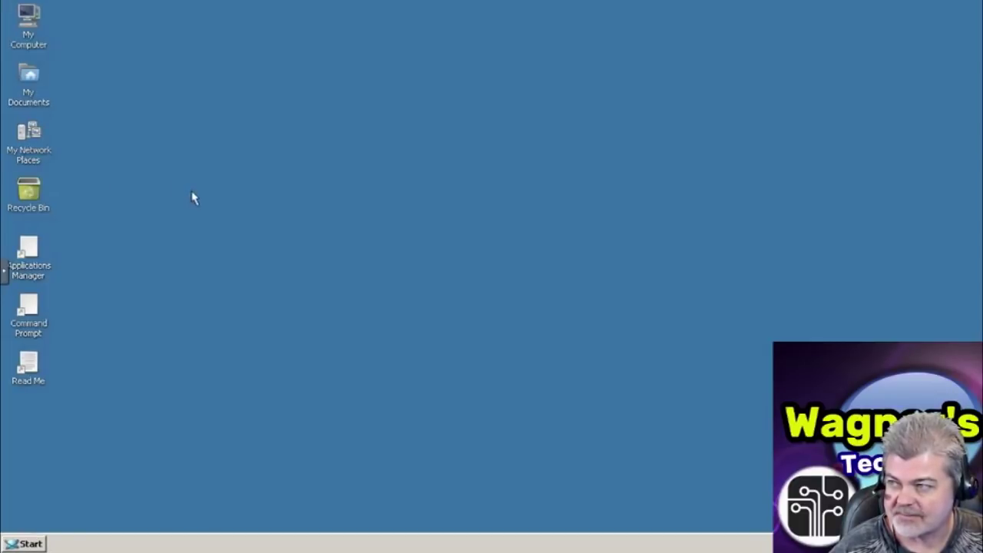